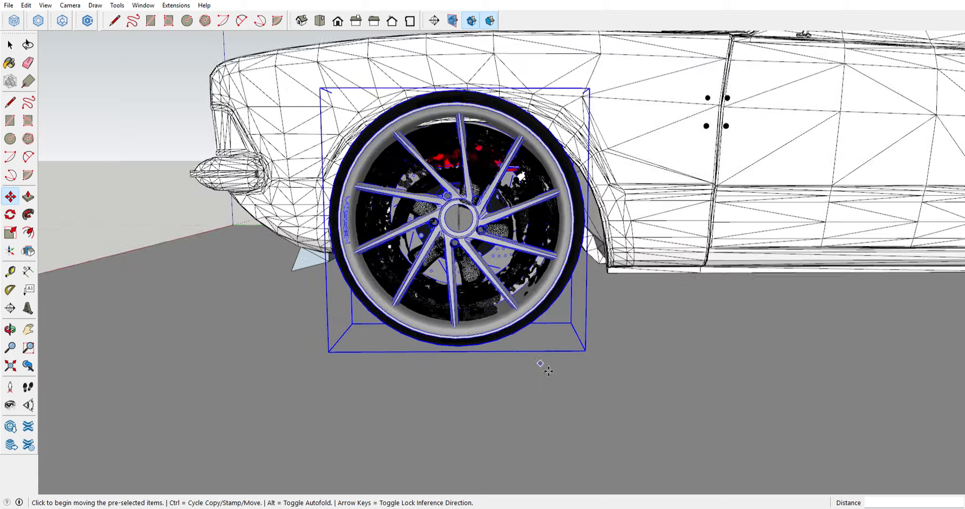
Copy the front wheel along the side of the car into the rear wheel arch
middle_click_drag(518, 405, 612, 355)
scroll(650, 382, "up", 3)
middle_click_drag(664, 390, 378, 419)
scroll(378, 419, "down", 4)
left_click(740, 395)
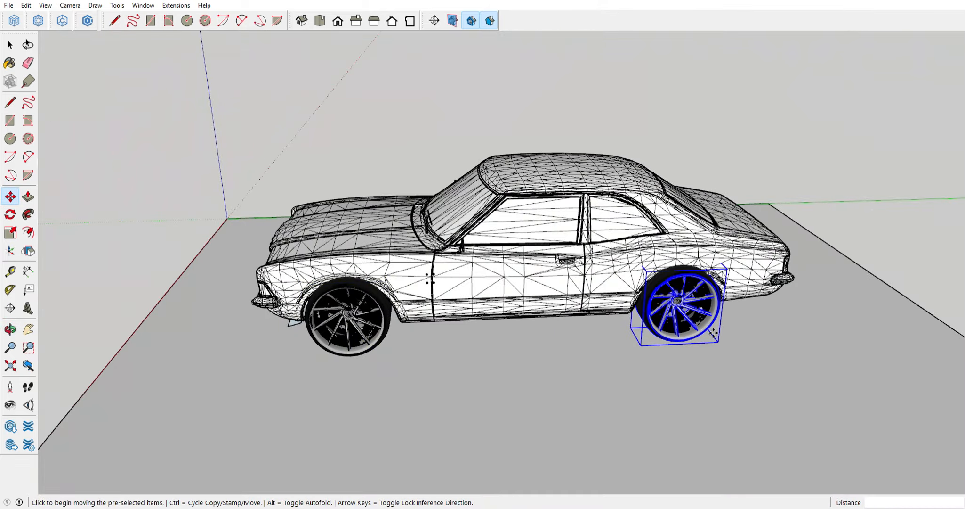
scroll(740, 372, "up", 6)
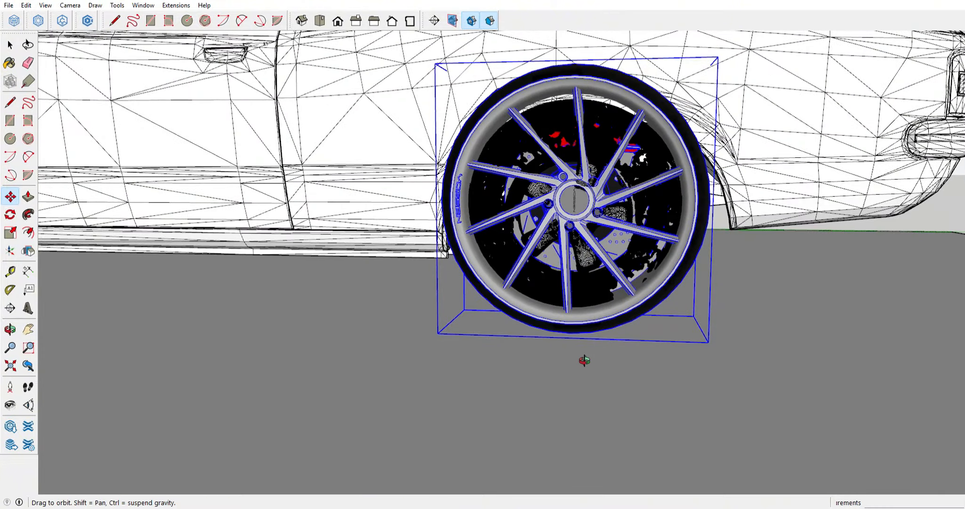
middle_click_drag(584, 360, 683, 354)
key("space")
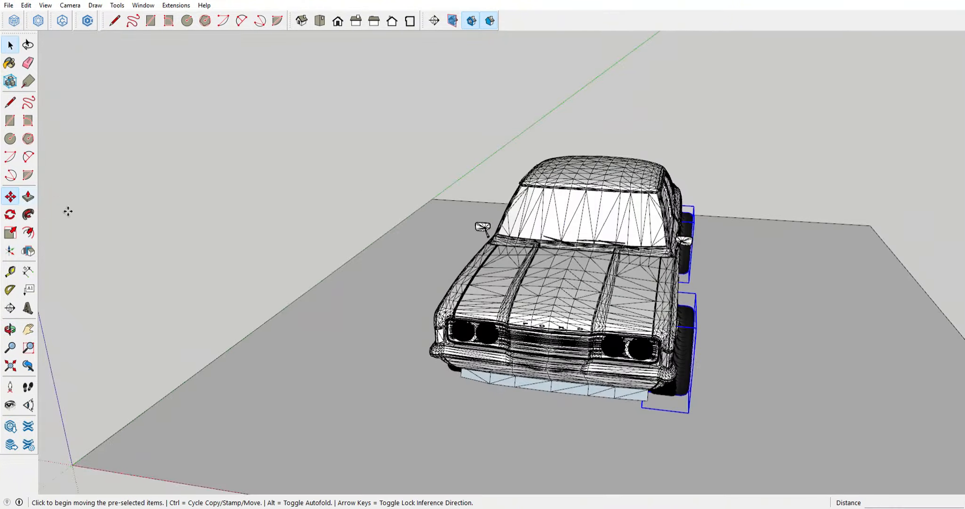
Copy the front and rear wheels together across to the opposite side of the car
middle_click_drag(68, 212, 693, 428)
key("ctrl+z")
scroll(533, 379, "up", 1)
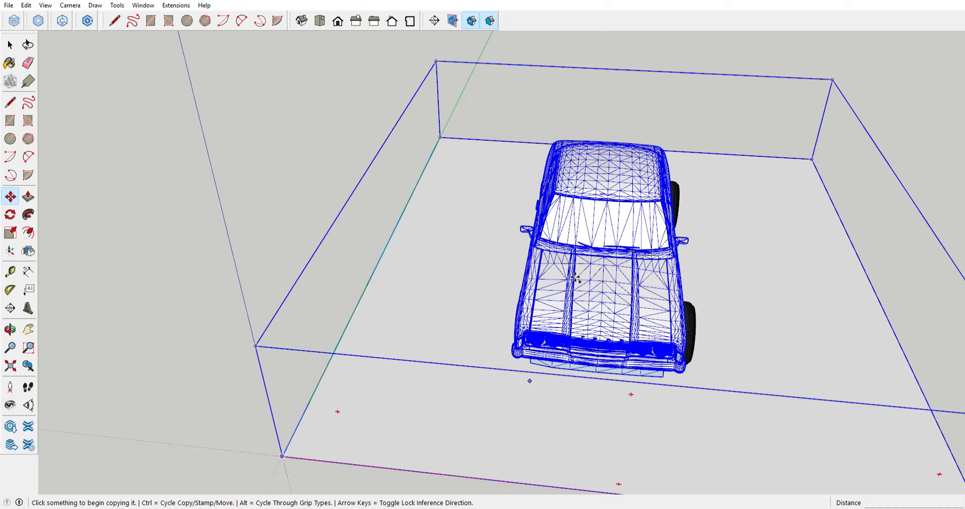
key("space")
middle_click_drag(532, 379, 584, 372)
key("m")
key("ctrl")
left_click(584, 372)
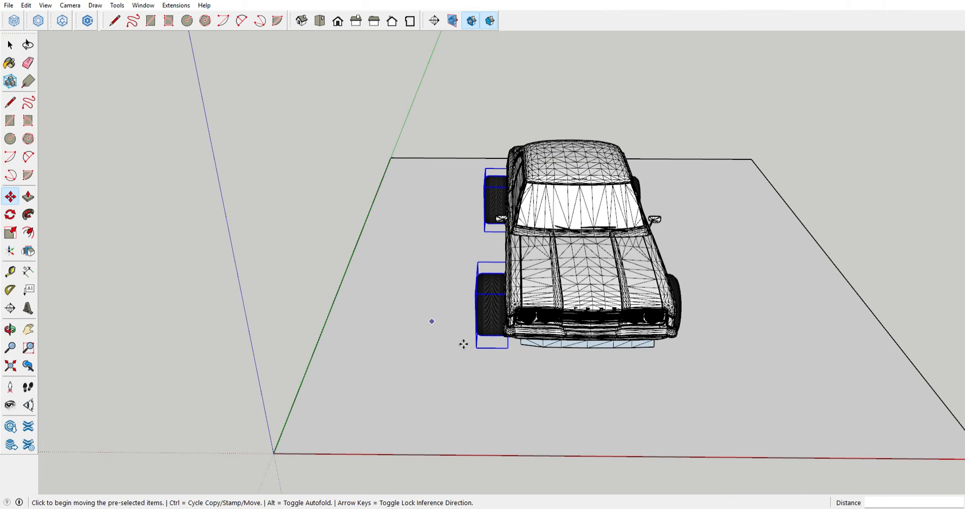
Move the copied pair of wheels into the wheel arches on the opposite side
middle_click_drag(464, 344, 511, 325)
left_click(546, 204)
key("m")
scroll(500, 371, "up", 3)
middle_click_drag(500, 371, 551, 387)
left_click(500, 415)
left_click(555, 387)
scroll(674, 338, "down", 2)
Move the pair of fender flares onto the car's side and align them with the front and rear wheel arches
middle_click_drag(674, 338, 453, 280)
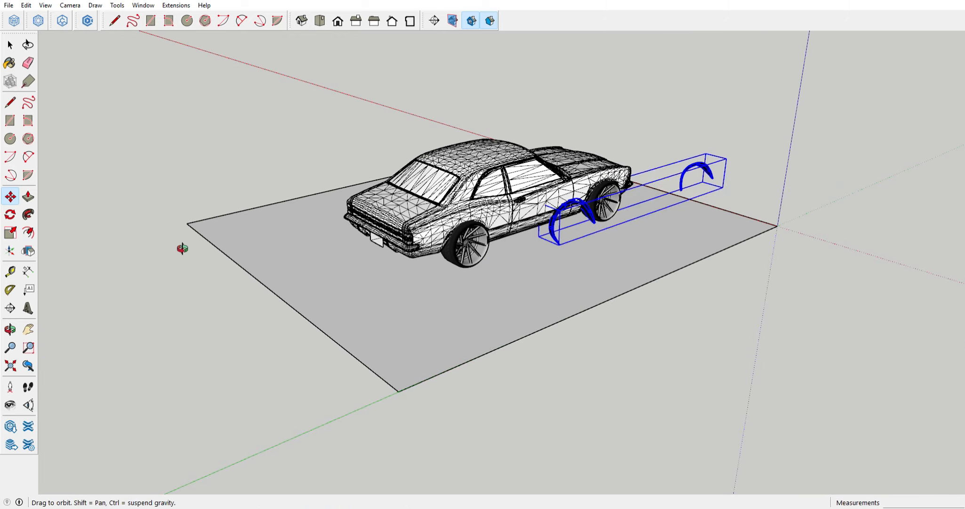
middle_click_drag(182, 248, 427, 304)
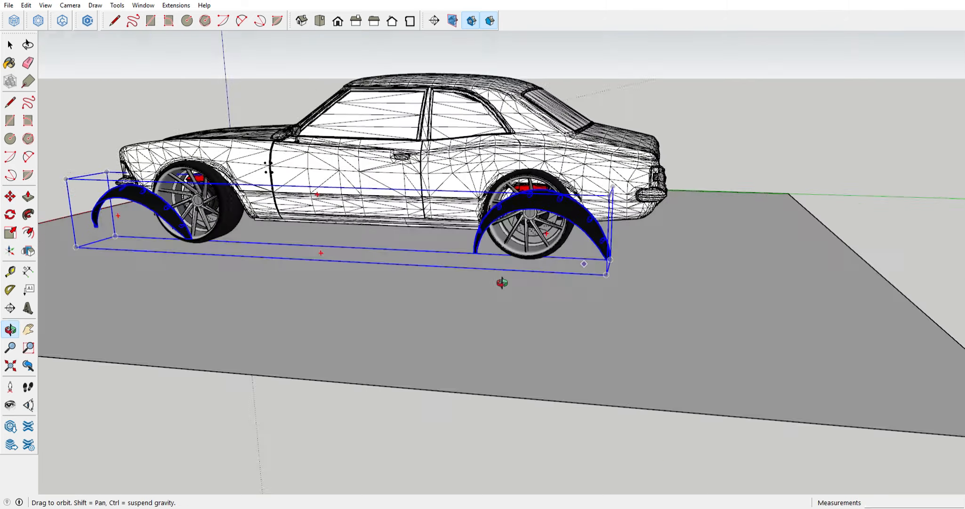
middle_click_drag(502, 280, 451, 283)
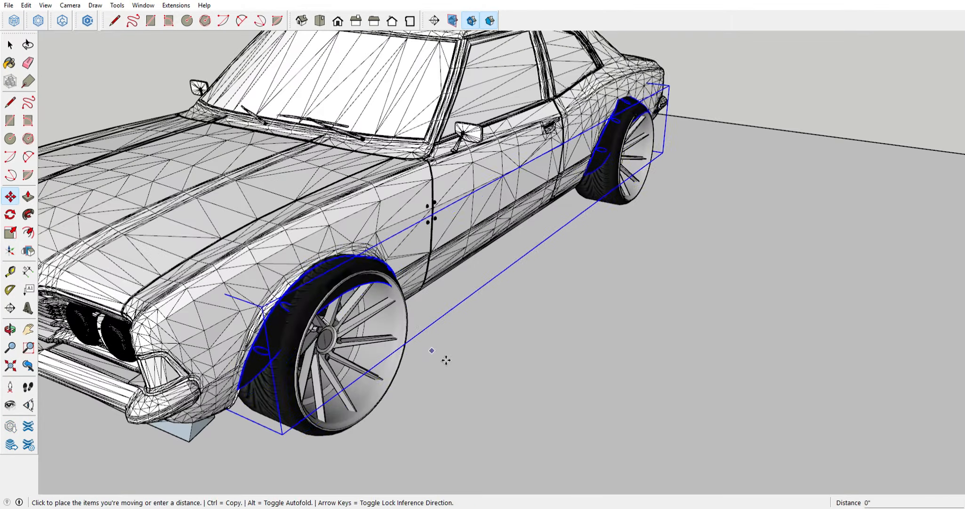
middle_click_drag(446, 358, 692, 247)
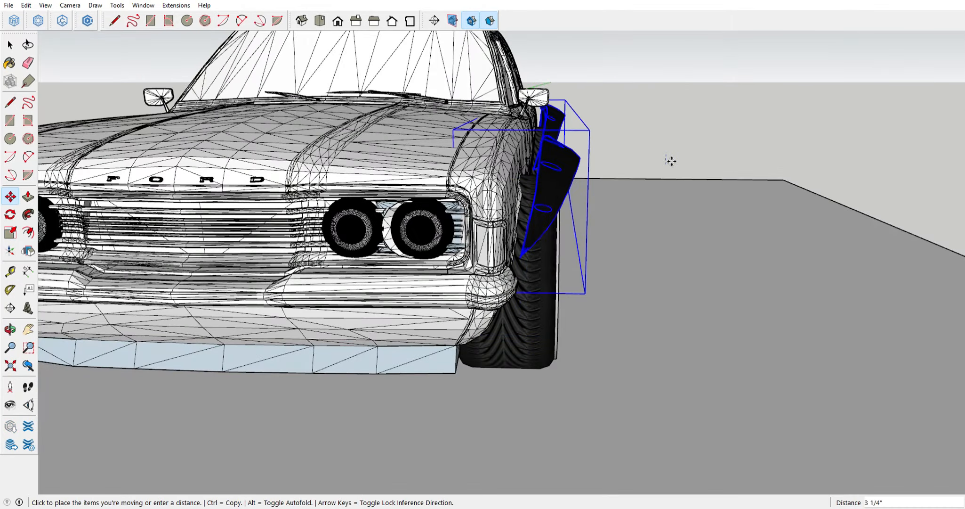
middle_click_drag(683, 285, 630, 172)
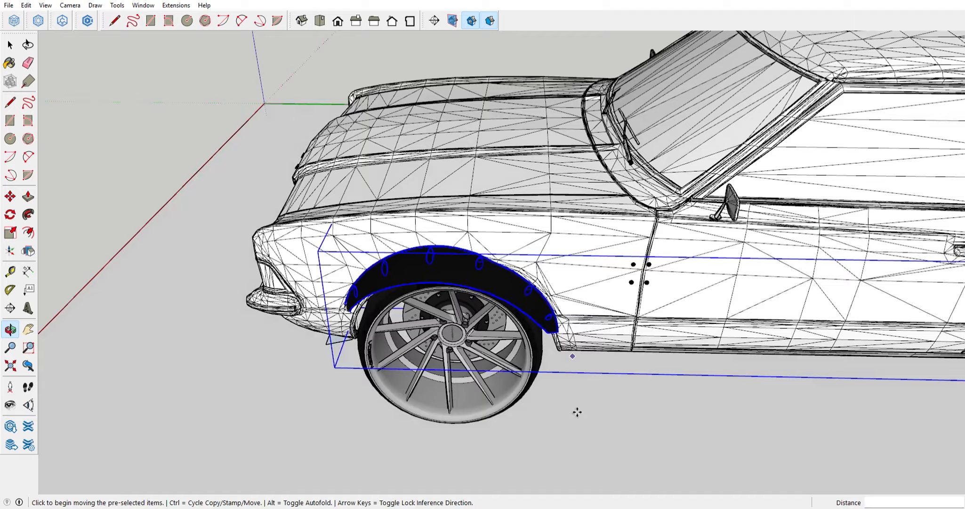
middle_click_drag(576, 409, 720, 277)
key("q")
left_click(744, 142)
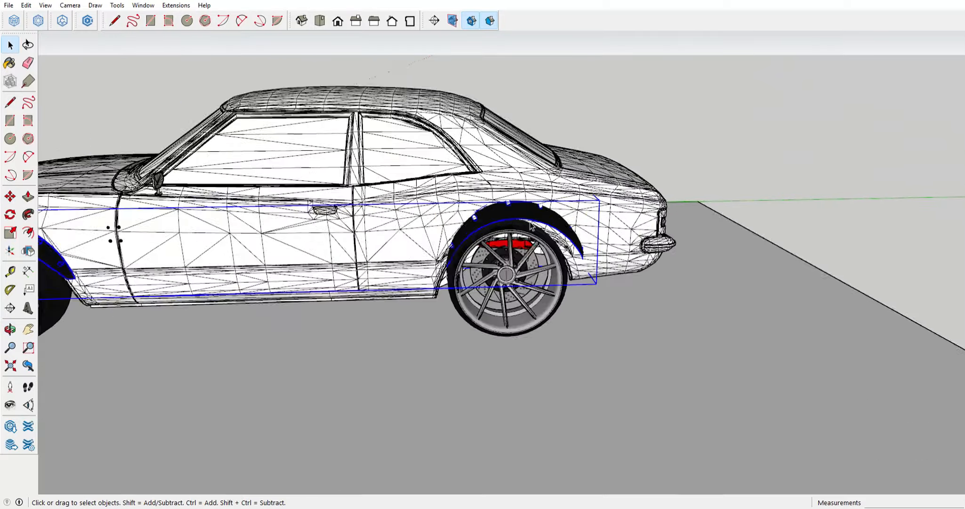
Move the rear fender flare inside its group so it sits over the rear wheel
key("m")
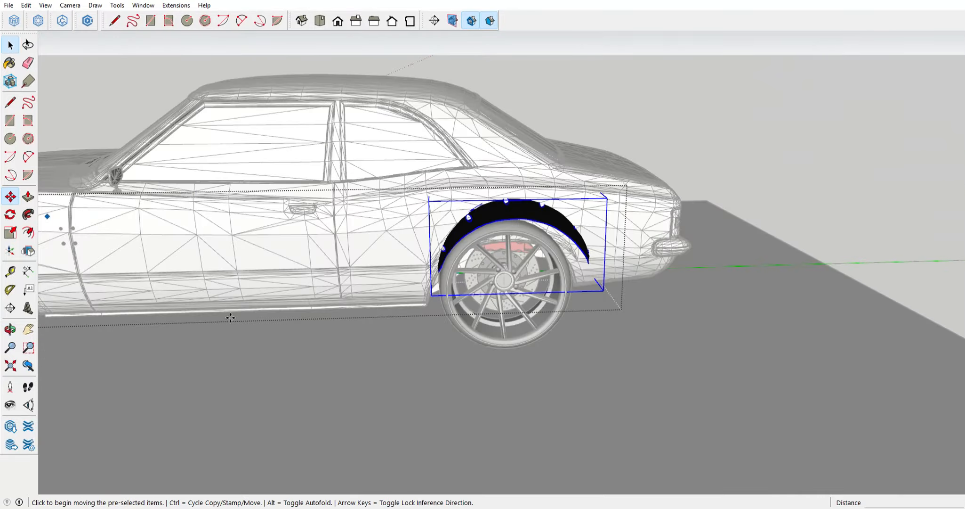
left_click(587, 377)
middle_click_drag(556, 297, 340, 277)
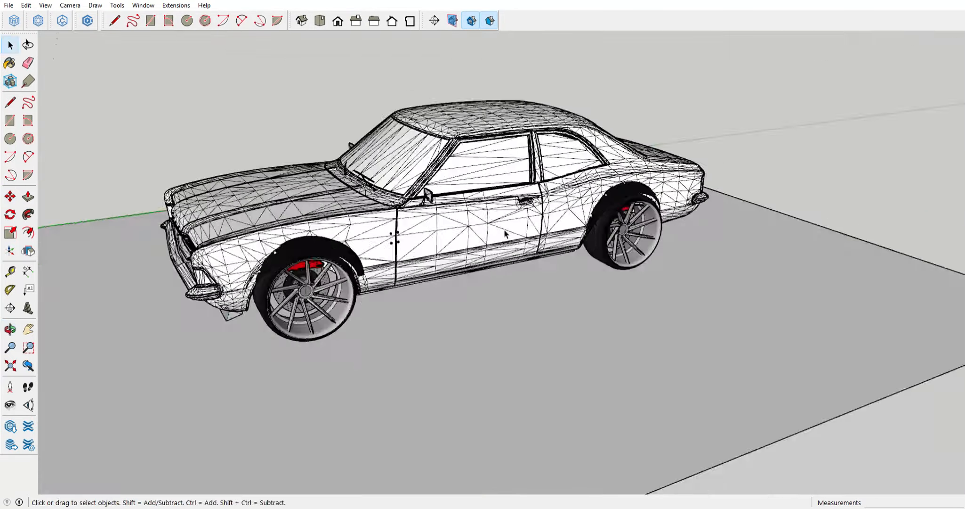
Move the front fender flare inside its group to fit over the front wheel
middle_click_drag(504, 228, 329, 207)
scroll(325, 202, "up", 3)
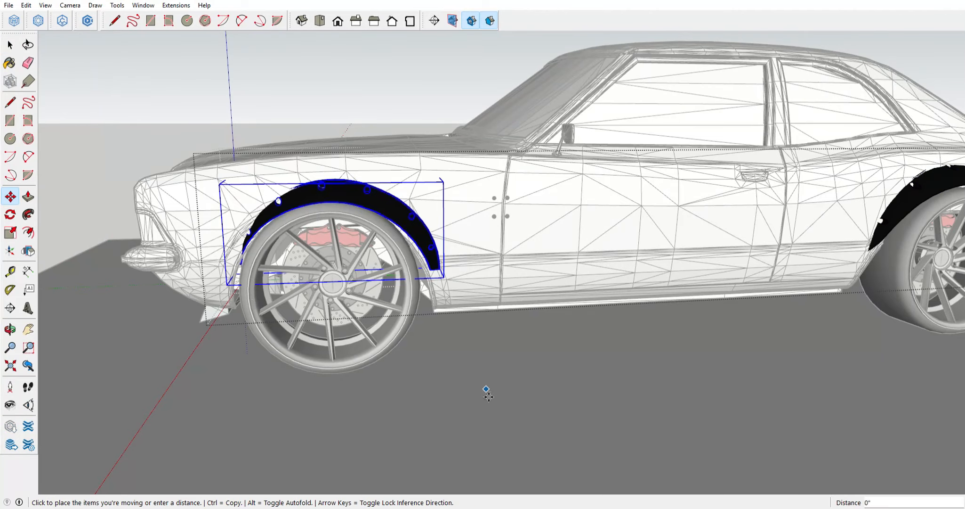
middle_click_drag(350, 356, 772, 269)
scroll(664, 207, "up", 2)
key("space")
Rotate the front fender flare to follow the curve of the front wheel arch
left_click(10, 214)
middle_click_drag(631, 240, 651, 211)
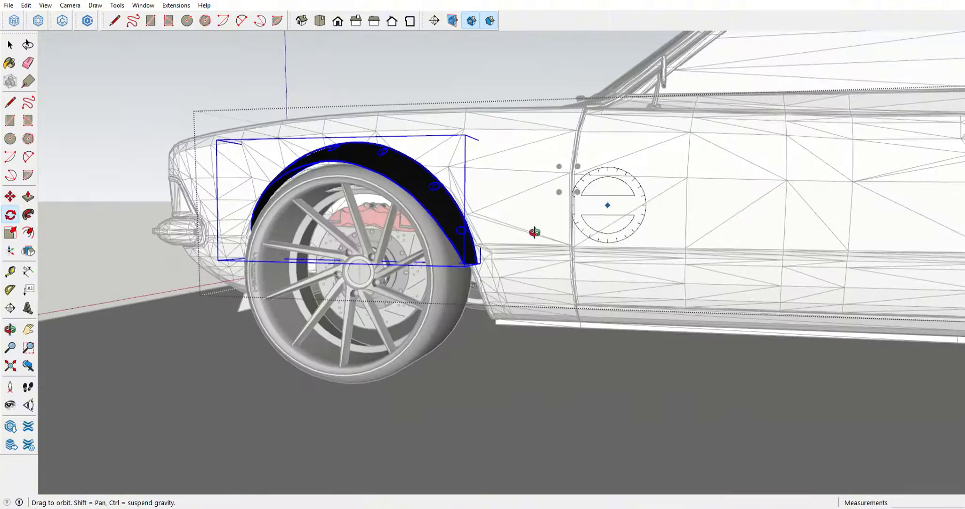
middle_click_drag(528, 230, 399, 419)
left_click(329, 454)
middle_click_drag(328, 452, 297, 438)
Reposition the rotated front flare against the front wheel arch and close the flare group
left_click(10, 195)
middle_click_drag(532, 372, 506, 323)
left_click(369, 426)
key("space")
scroll(494, 307, "down", 5)
middle_click_drag(452, 221, 589, 226)
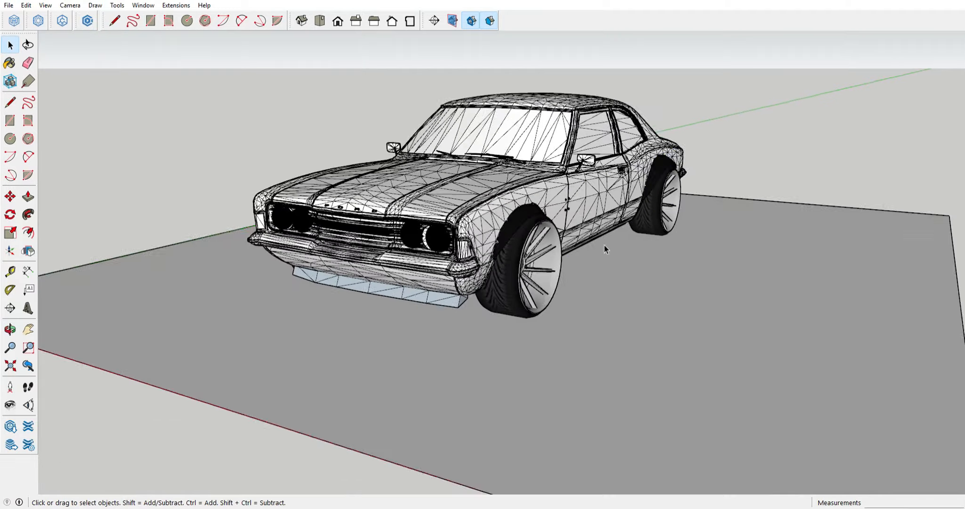
Copy both fender flares to the opposite side of the car and mirror them with Scale
scroll(604, 246, "up", 1)
left_click(507, 209)
left_click(11, 196)
middle_click_drag(424, 377, 523, 485)
middle_click_drag(231, 392, 324, 245)
key("s")
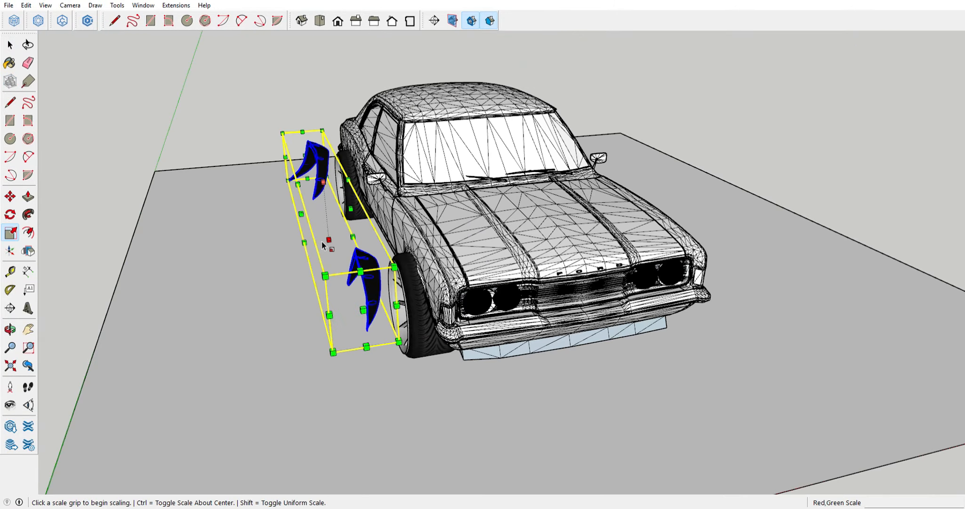
left_click(365, 249)
Move the mirrored fender flares into place over the wheels on the opposite side
key("m")
left_click(265, 425)
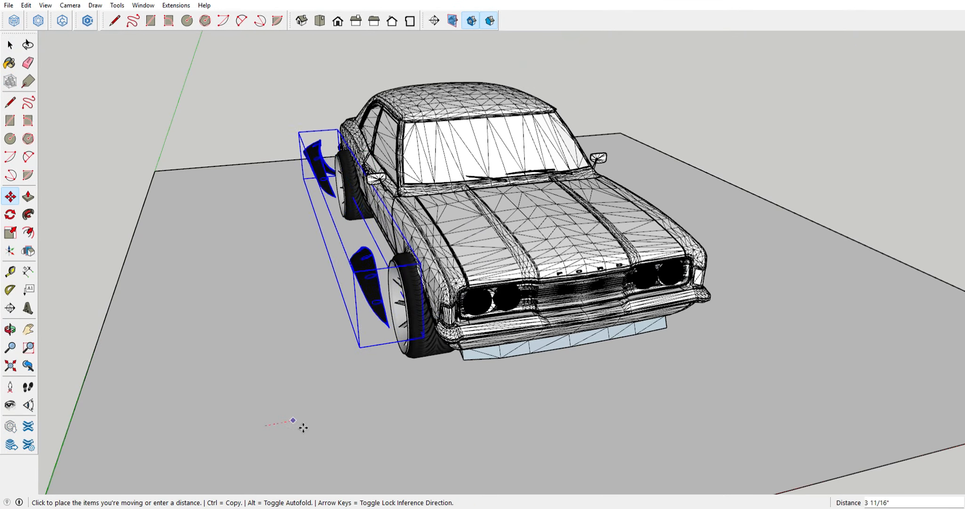
left_click(352, 414)
scroll(436, 268, "up", 3)
scroll(589, 302, "down", 4)
middle_click_drag(650, 292, 527, 252)
scroll(245, 283, "up", 6)
middle_click_drag(241, 288, 296, 295)
left_click(269, 300)
left_click(287, 306)
Examine the fit of the mirrored fender flares from the front of the car
scroll(320, 292, "down", 6)
middle_click_drag(499, 311, 478, 297)
scroll(472, 271, "up", 6)
scroll(471, 273, "down", 6)
middle_click_drag(330, 342, 351, 327)
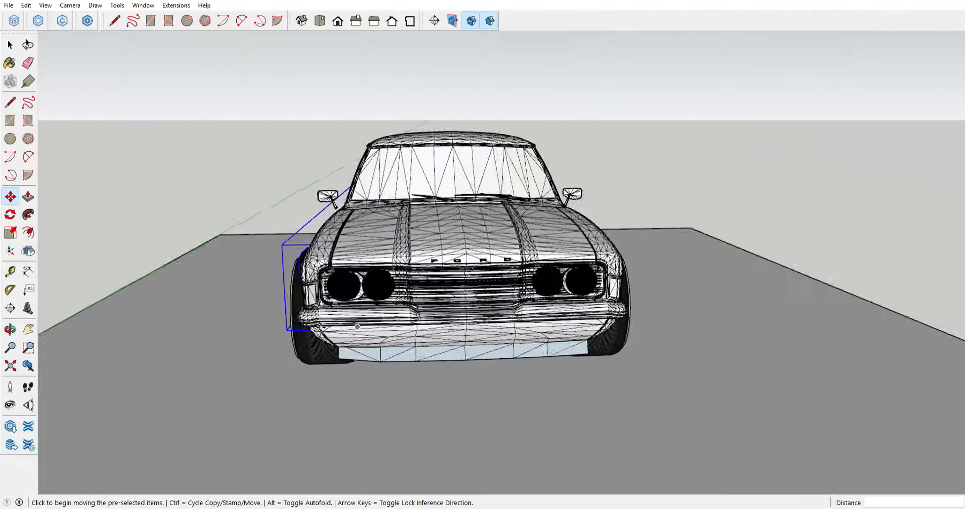
scroll(283, 301, "up", 6)
scroll(311, 302, "down", 5)
middle_click_drag(310, 302, 424, 325)
Open the car's nested groups down to the hood, select its geometry, and show the Default Tray
key("space")
left_click(103, 99)
scroll(352, 306, "down", 4)
left_click(452, 282)
middle_click_drag(494, 367, 523, 372)
middle_click_drag(480, 285, 495, 320)
double_click(520, 310)
double_click(519, 308)
double_click(458, 298)
triple_click(459, 299)
key("b")
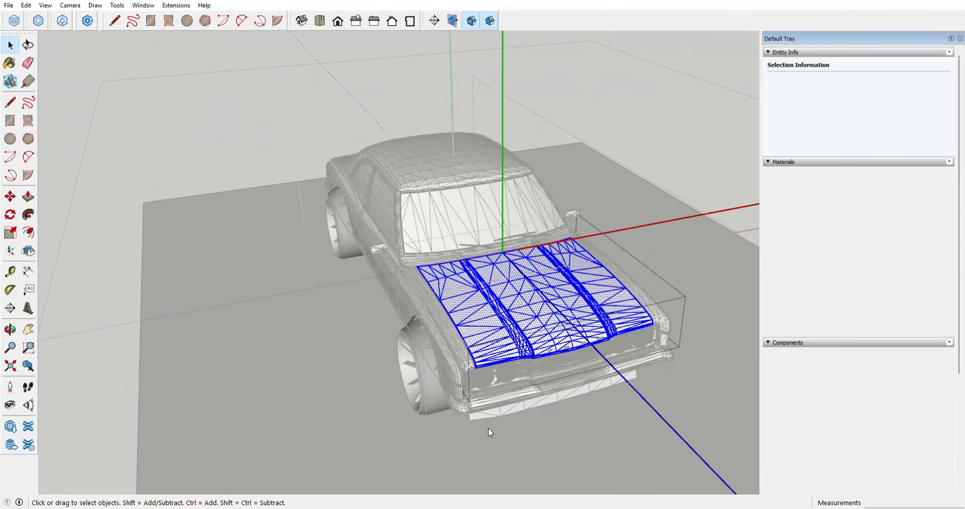
Soften the hood and front panel edges to 180 degrees with Smooth normals and Soften coplanar on
middle_click_drag(488, 428, 384, 428, "shift")
left_click(383, 428)
scroll(380, 307, "up", 1)
double_click(380, 307)
triple_click(380, 307)
scroll(847, 329, "down", 5)
left_click_drag(791, 459, 949, 460)
left_click(795, 479)
left_click(660, 401)
Soften the edges of the main body shell and the side door to 180 degrees
double_click(321, 155)
triple_click(321, 154)
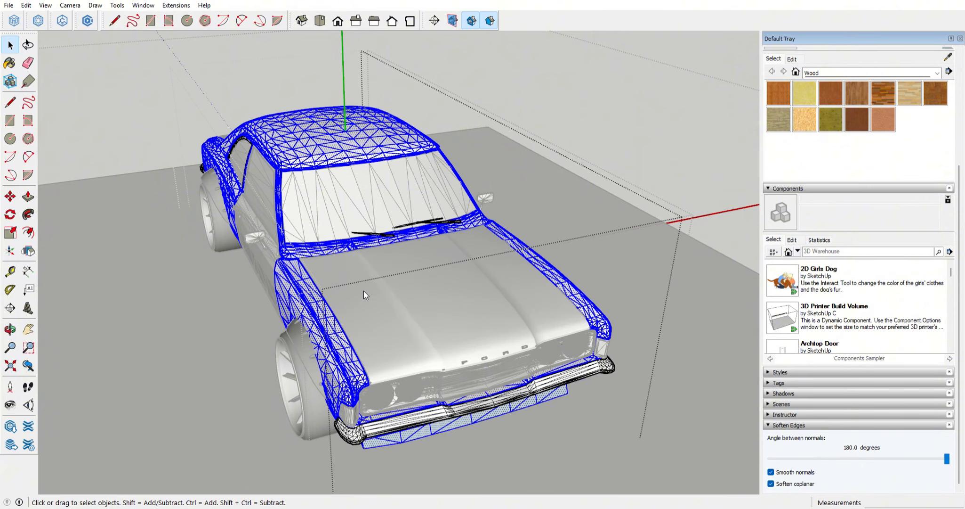
middle_click_drag(363, 290, 302, 269)
double_click(302, 269)
triple_click(303, 270)
middle_click_drag(431, 232, 456, 262)
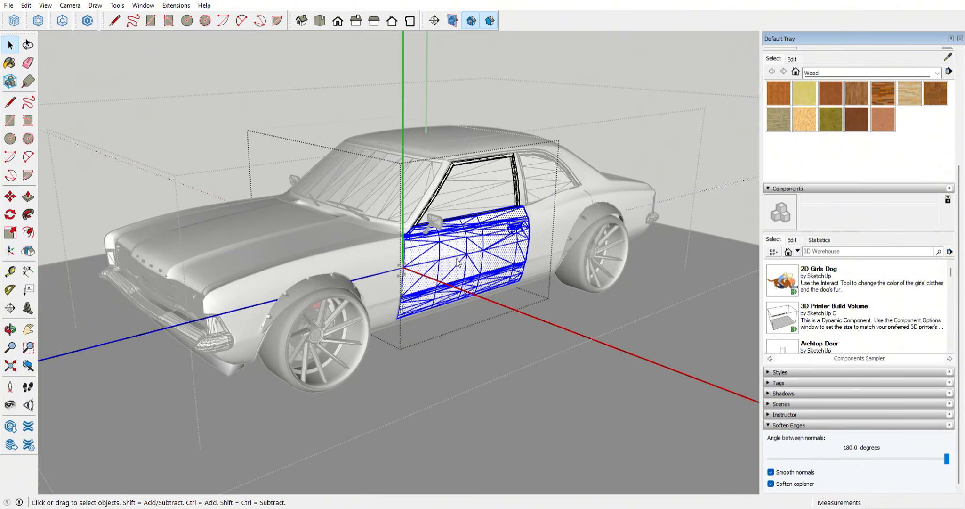
left_click(506, 378)
Soften the windshield's edges to 180 degrees
scroll(367, 179, "up", 3)
middle_click_drag(368, 179, 333, 201)
double_click(333, 202)
left_click_drag(458, 285, 449, 289)
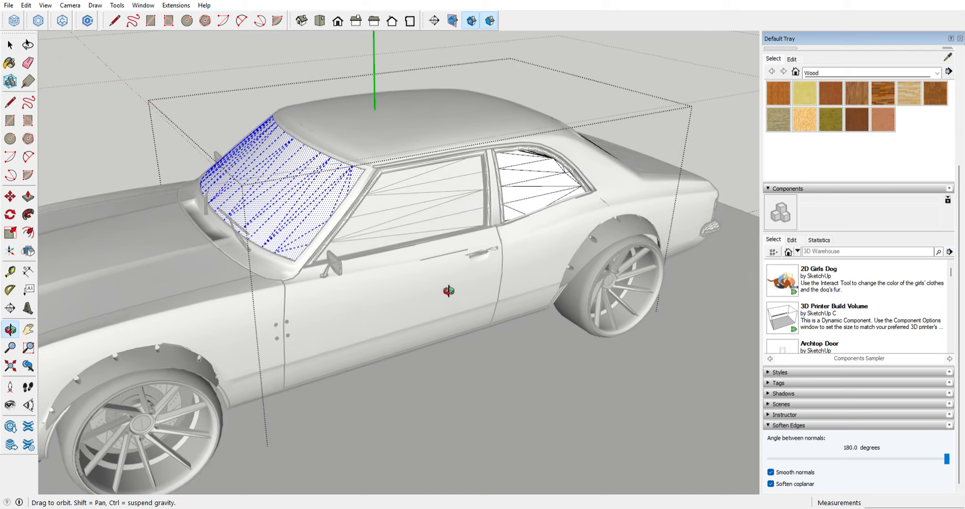
left_click(448, 302)
Soften the door window and rear quarter window glass to 180 degrees
double_click(430, 218)
triple_click(430, 218)
left_click(947, 458)
left_click(506, 377)
double_click(516, 198)
triple_click(516, 198)
left_click(544, 341)
Soften the frames around the rear quarter window and the door window to 180 degrees
scroll(502, 164, "up", 4)
double_click(491, 160)
triple_click(491, 160)
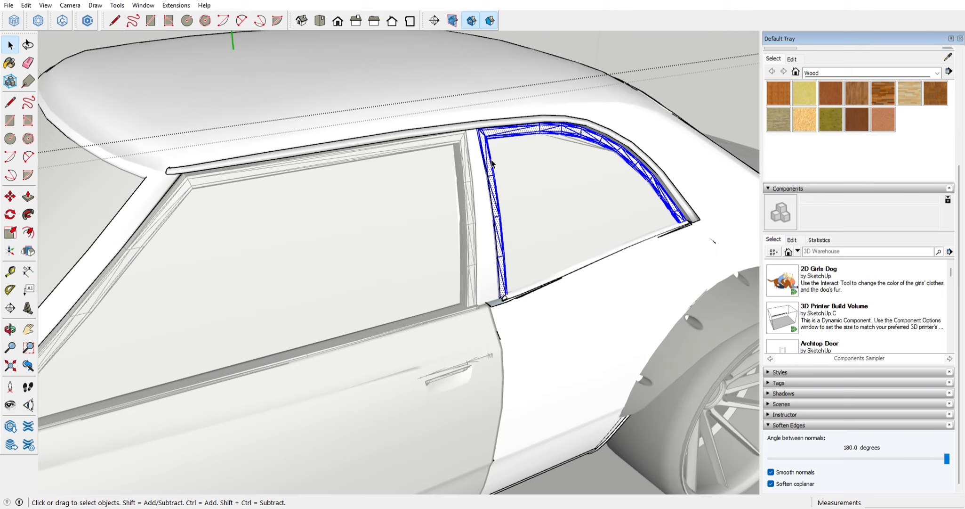
left_click(472, 278)
double_click(472, 283)
triple_click(473, 283)
scroll(561, 219, "down", 3)
middle_click_drag(561, 219, 475, 255)
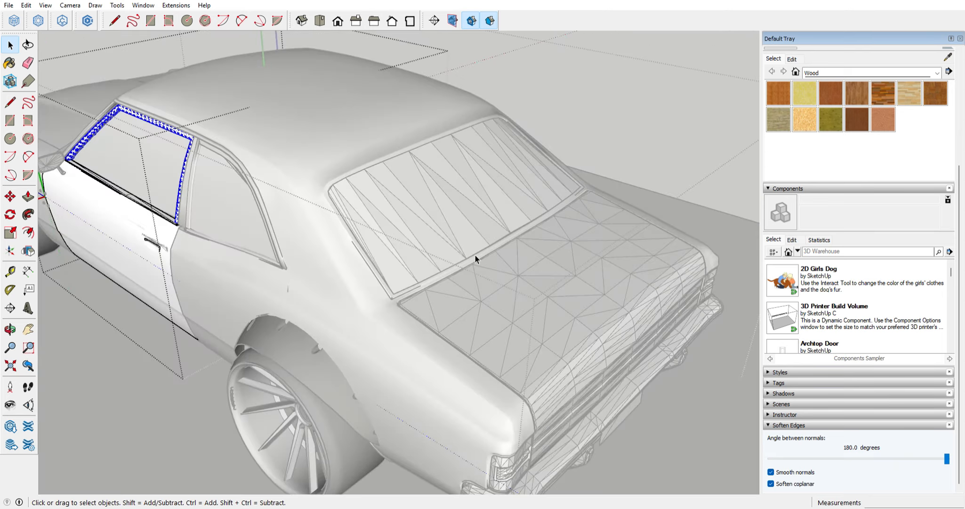
Soften the edges of the trunk lid and the rear window to 180 degrees
double_click(504, 299)
triple_click(504, 299)
left_click(513, 388)
double_click(399, 228)
triple_click(400, 227)
left_click(947, 458)
left_click(436, 363)
Soften the quarter window and door window glass on the opposite side to 180 degrees
middle_click_drag(584, 292, 400, 231)
double_click(423, 157)
triple_click(423, 157)
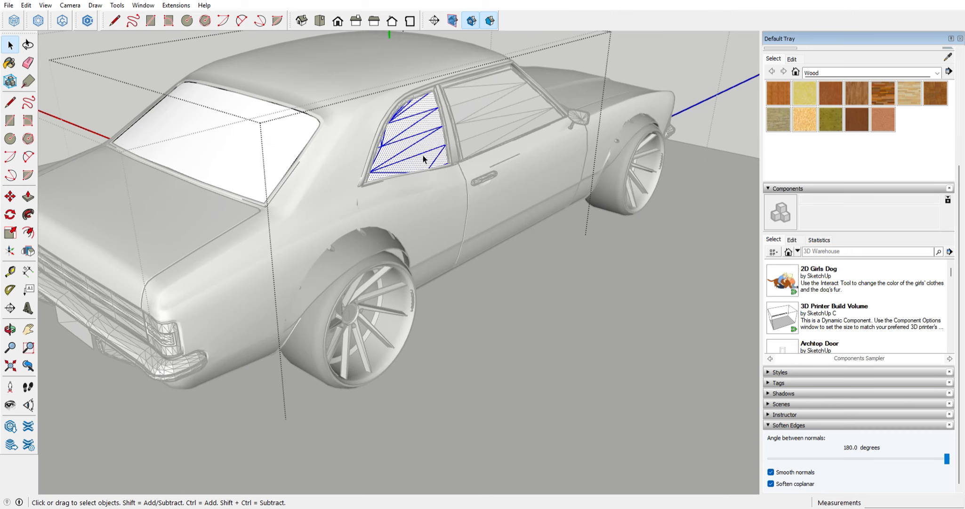
double_click(499, 97)
triple_click(499, 97)
left_click(947, 458)
left_click(496, 288)
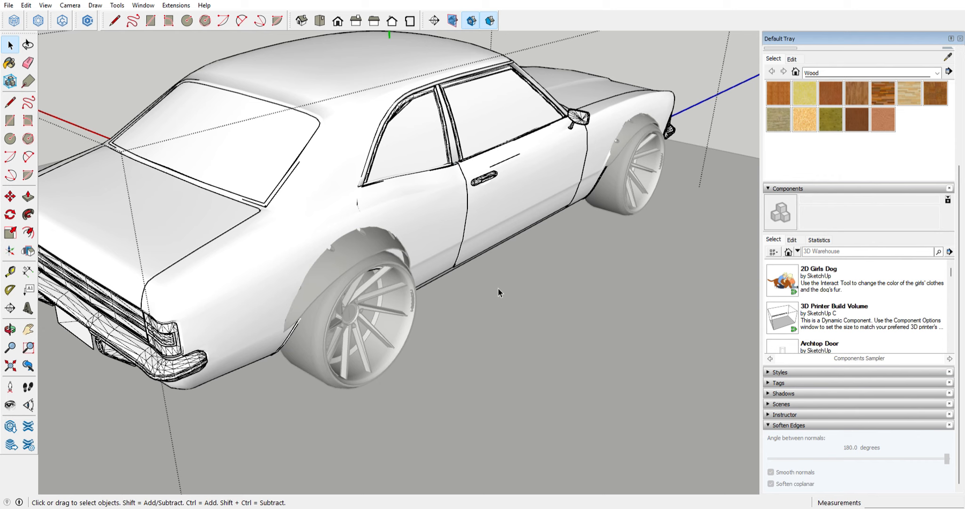
Soften the edges of the rear panel between the tail lights to 180 degrees
scroll(498, 288, "down", 1)
middle_click_drag(364, 310, 464, 245)
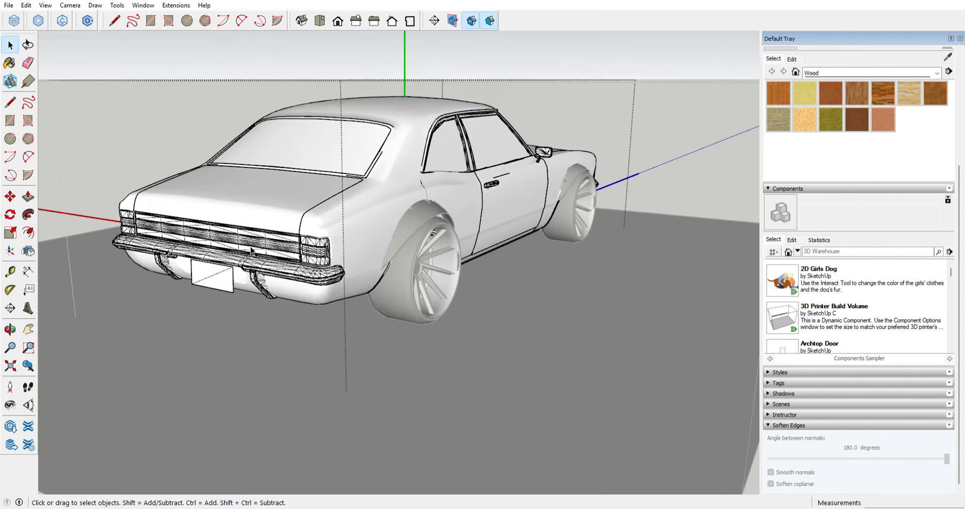
scroll(229, 231, "up", 3)
double_click(267, 237)
triple_click(267, 236)
left_click(419, 277)
Soften the edges of the rear bumper and its mounting brackets to 180 degrees
double_click(385, 298)
triple_click(385, 298)
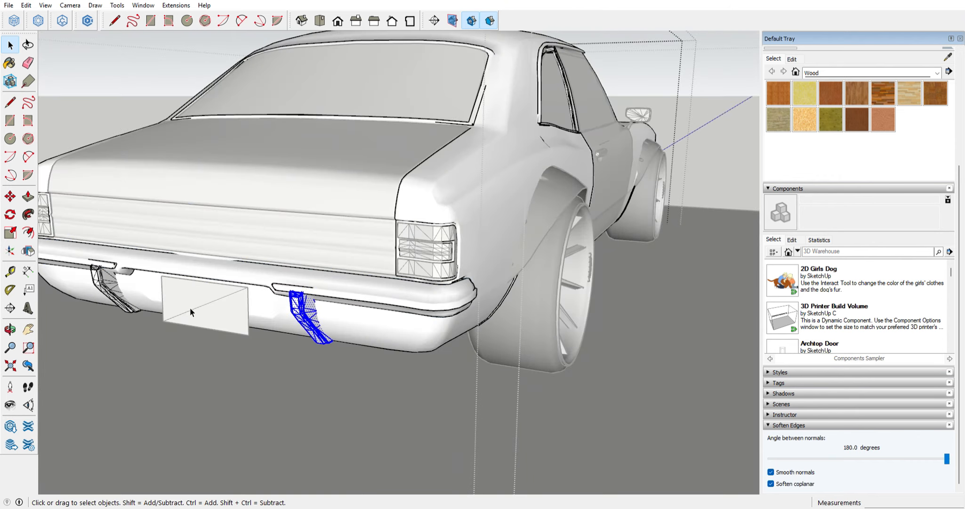
scroll(152, 407, "down", 3)
middle_click_drag(377, 349, 527, 349)
scroll(321, 336, "up", 3)
middle_click_drag(321, 336, 424, 325)
Soften the edges of the tail-light lenses to 180 degrees
left_click(387, 294)
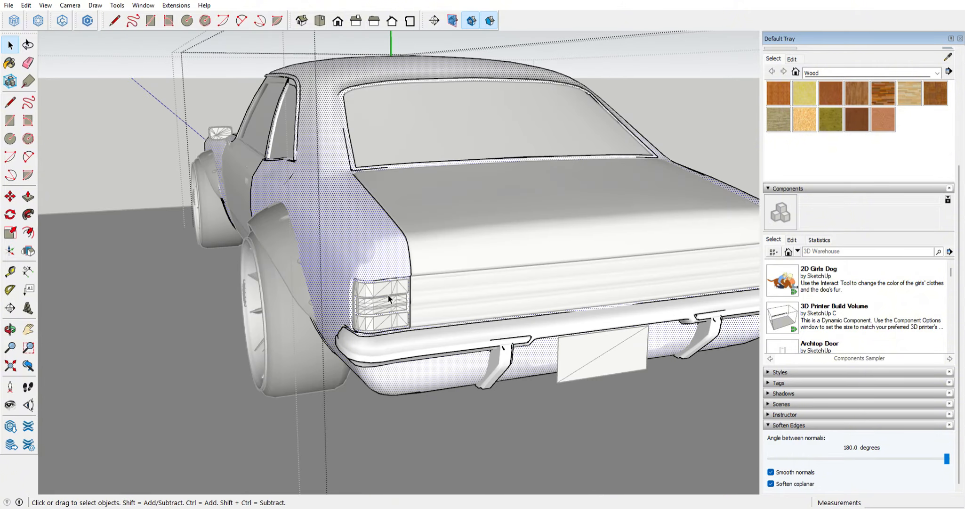
double_click(387, 294)
triple_click(387, 295)
middle_click_drag(416, 446, 455, 296)
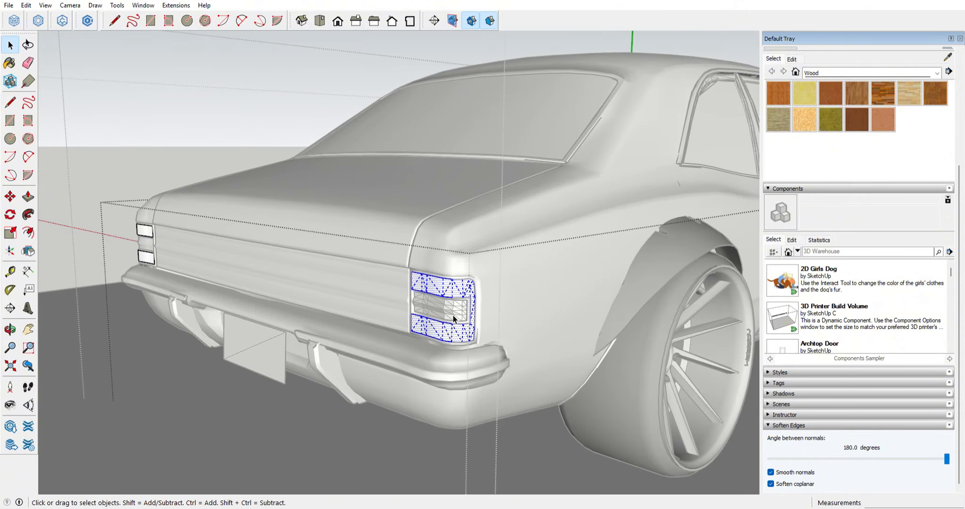
Soften the edges of the front bumper to 180 degrees
scroll(486, 446, "down", 5)
middle_click_drag(486, 446, 292, 367)
left_click(547, 389)
double_click(547, 386)
triple_click(547, 386)
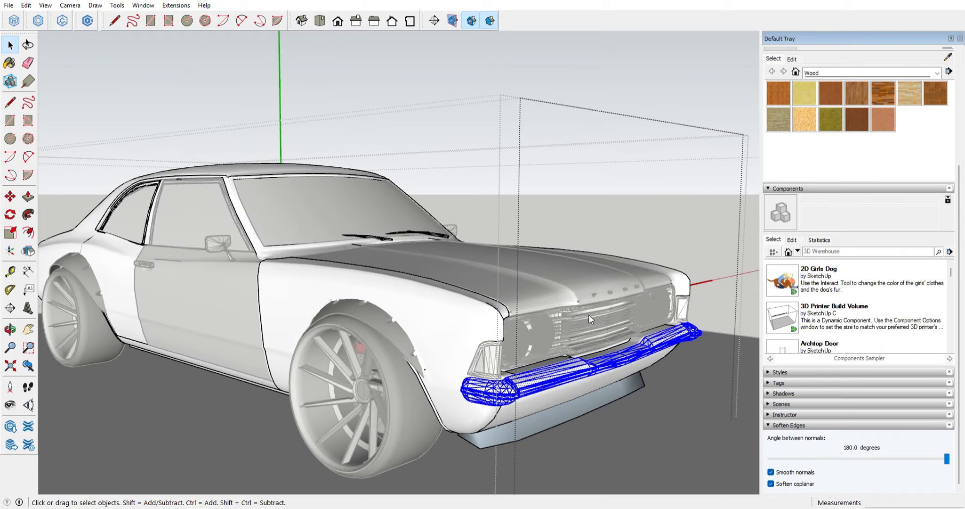
Soften the edges of the front grille and the fins beside the headlights on both sides to 180 degrees
scroll(356, 379, "up", 4)
mouse_move(547, 377)
middle_mouse_down()
mouse_move(356, 380)
mouse_move(414, 383)
mouse_move(500, 368)
mouse_move(441, 354)
middle_mouse_up()
triple_click(216, 374)
triple_click(220, 408)
mouse_move(478, 283)
middle_mouse_down()
mouse_move(494, 273)
mouse_move(440, 389)
middle_mouse_up()
middle_click_drag(417, 347, 391, 330)
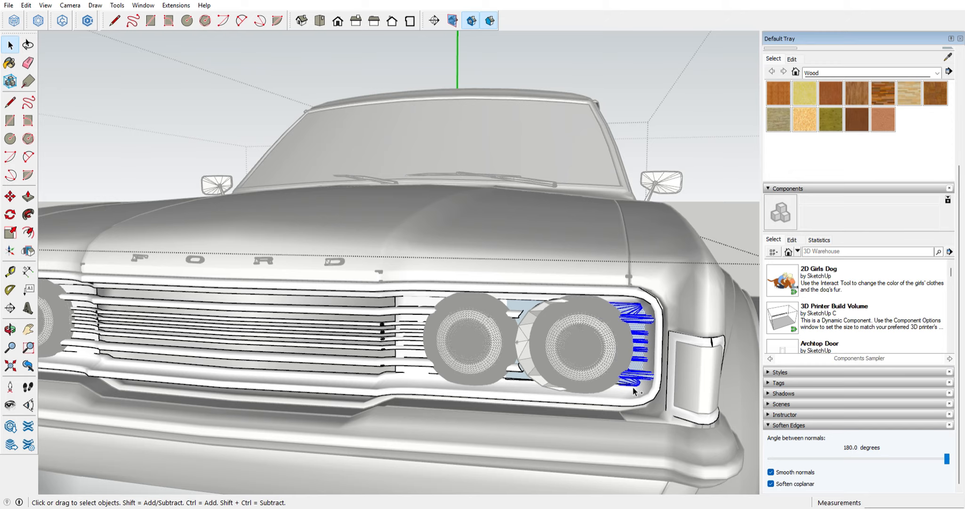
scroll(634, 390, "down", 4)
scroll(278, 376, "up", 5)
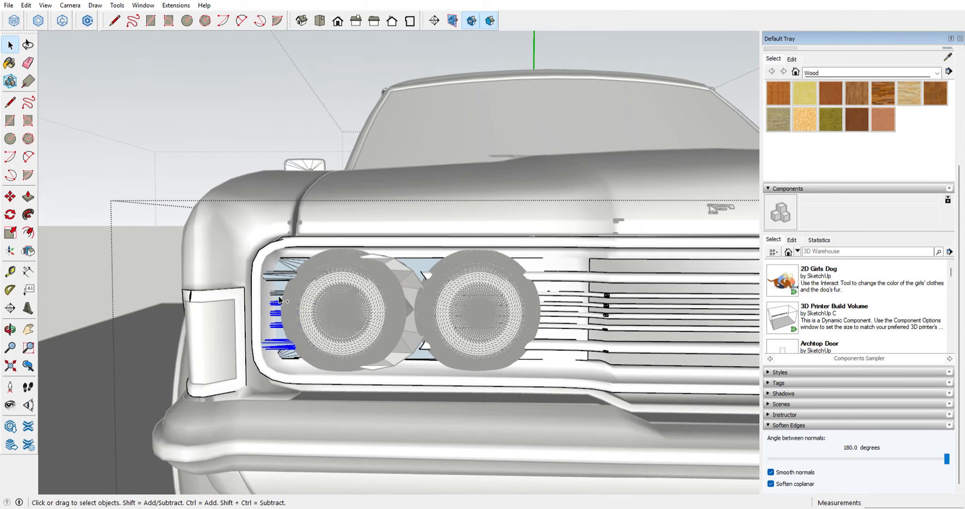
left_click(333, 397)
Soften the edges of the outer and inner headlights on one side of the grille to 180 degrees
scroll(333, 396, "down", 3)
middle_click_drag(341, 383, 420, 400)
scroll(415, 372, "up", 4)
double_click(416, 366)
left_click(416, 366)
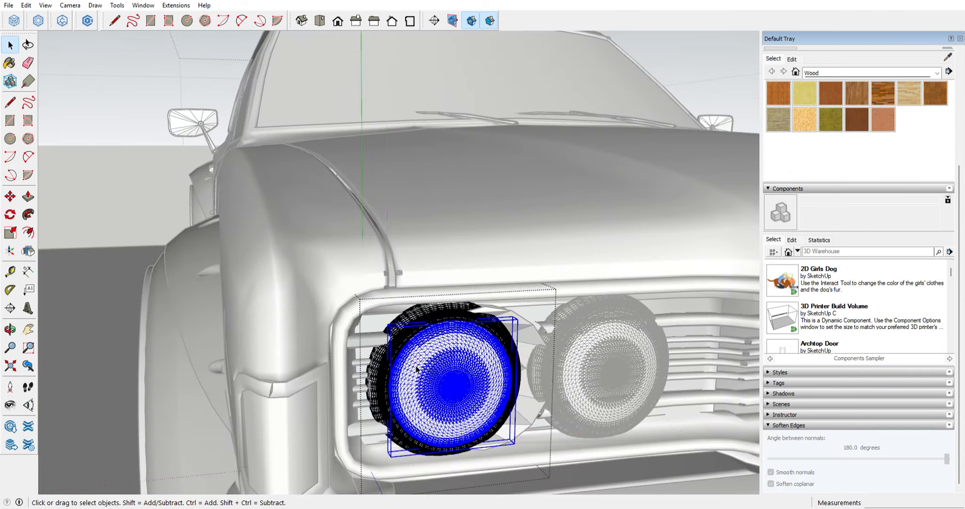
double_click(579, 363)
left_click(580, 363)
Soften the edges of the headlights on the opposite side of the grille to 180 degrees and leave the group
scroll(114, 408, "down", 5)
scroll(502, 370, "up", 5)
double_click(503, 371)
left_click(502, 371)
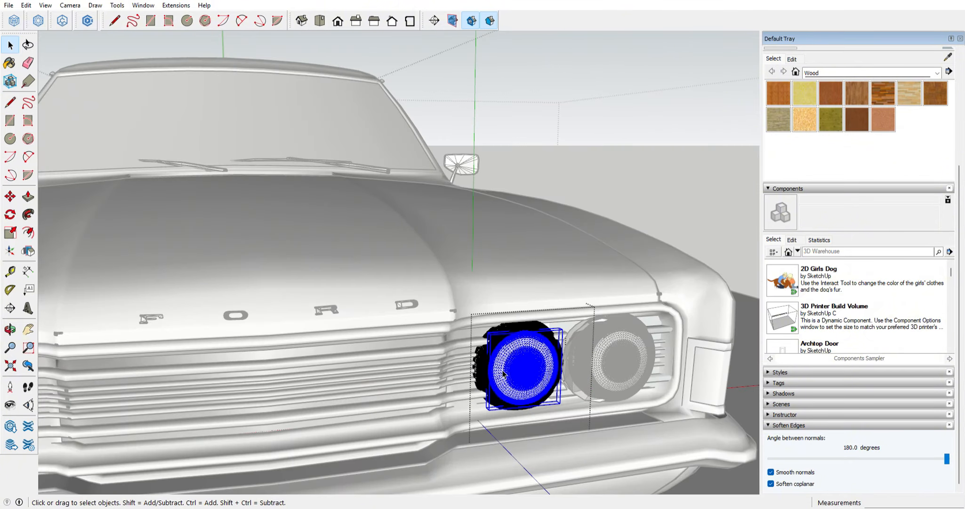
left_click(659, 233)
scroll(660, 232, "up", 1)
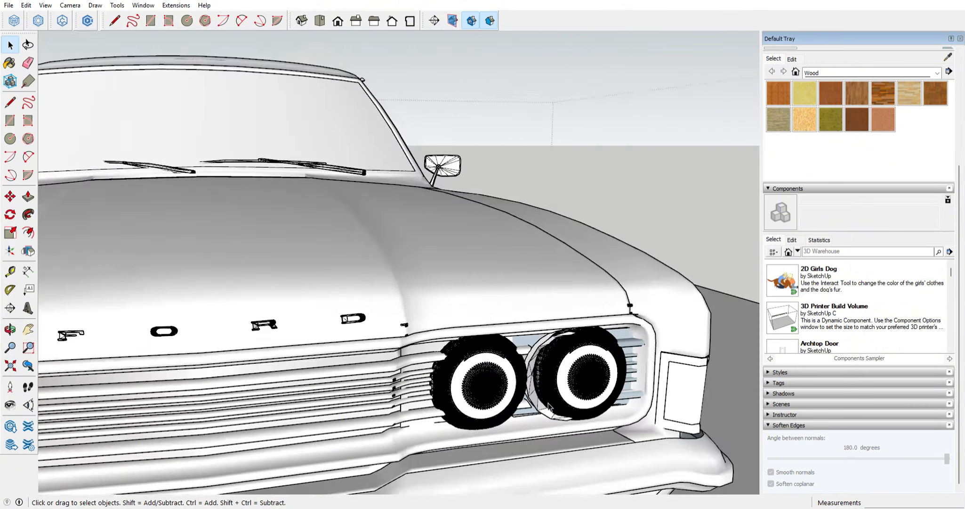
Move the protruding wheel and fender flare group on one side inward against the car body
scroll(629, 306, "down", 5)
middle_click_drag(480, 447, 292, 318)
middle_click_drag(363, 329, 534, 320)
scroll(314, 333, "up", 2)
scroll(405, 330, "up", 2)
key("space")
left_click(532, 320)
key("m")
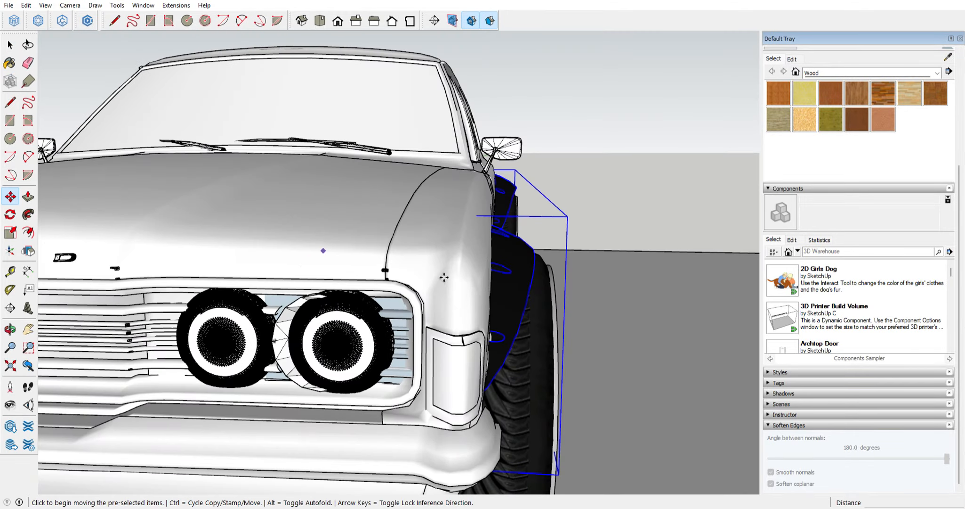
scroll(582, 312, "up", 3)
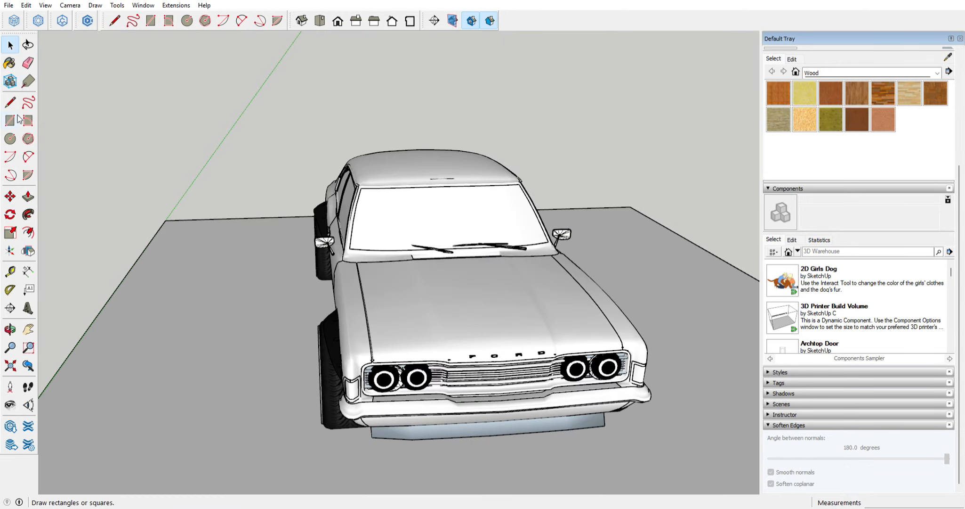
Paint the whole car body with dark red Color A07
left_click(9, 63)
left_click(831, 214)
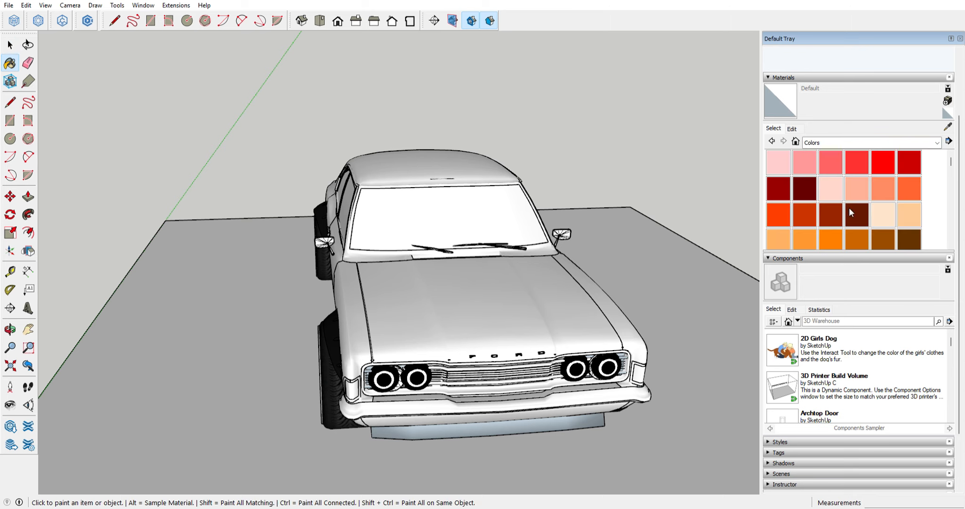
left_click(404, 313)
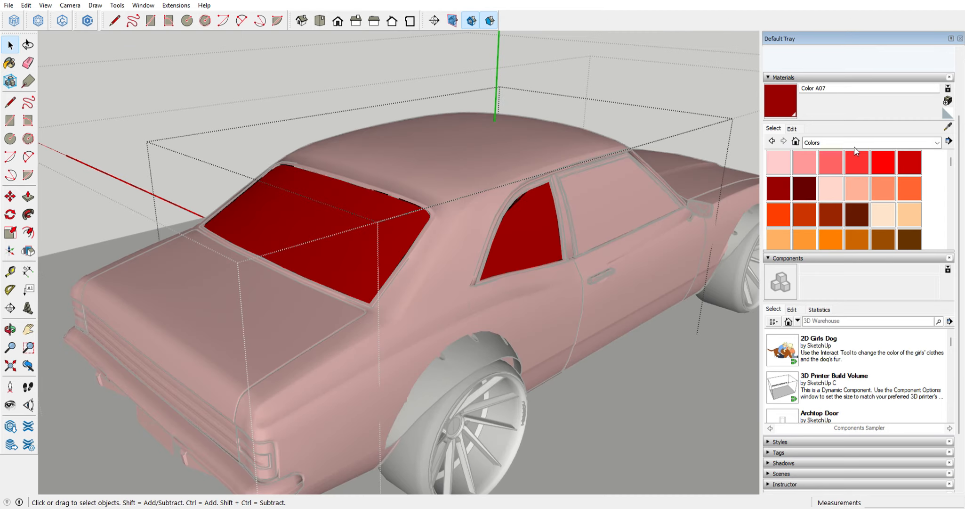
Paint the rear window, quarter windows and windshield with Translucent Glass Gray
left_click(867, 143)
left_click(827, 226)
left_click(479, 257)
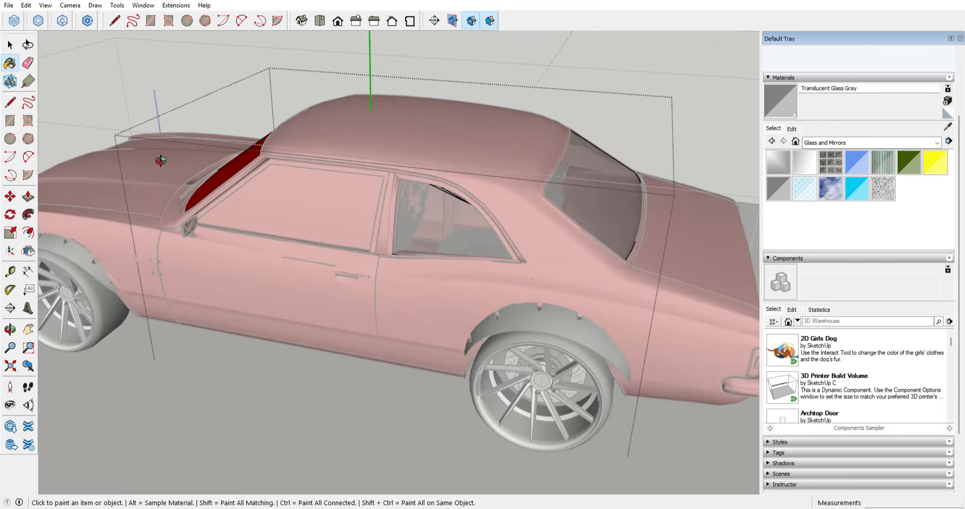
key("space")
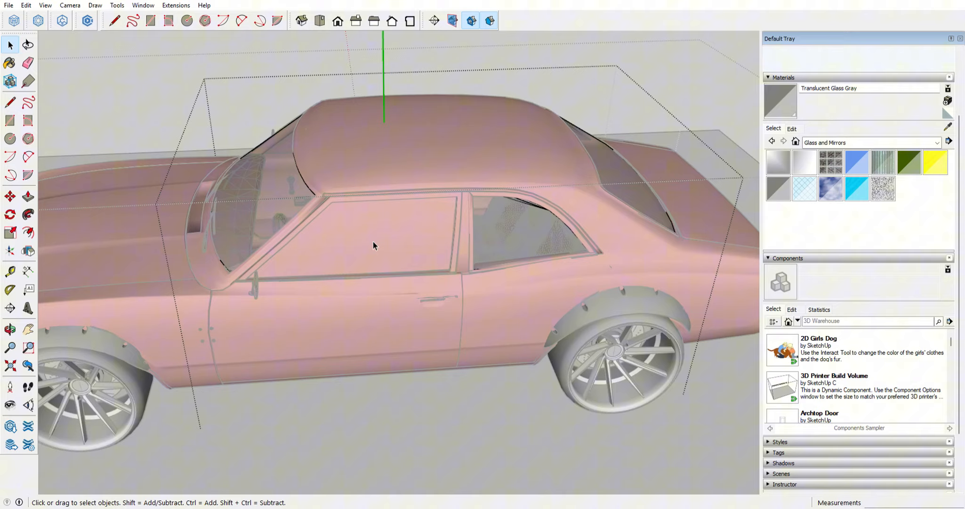
middle_click_drag(373, 244, 474, 231)
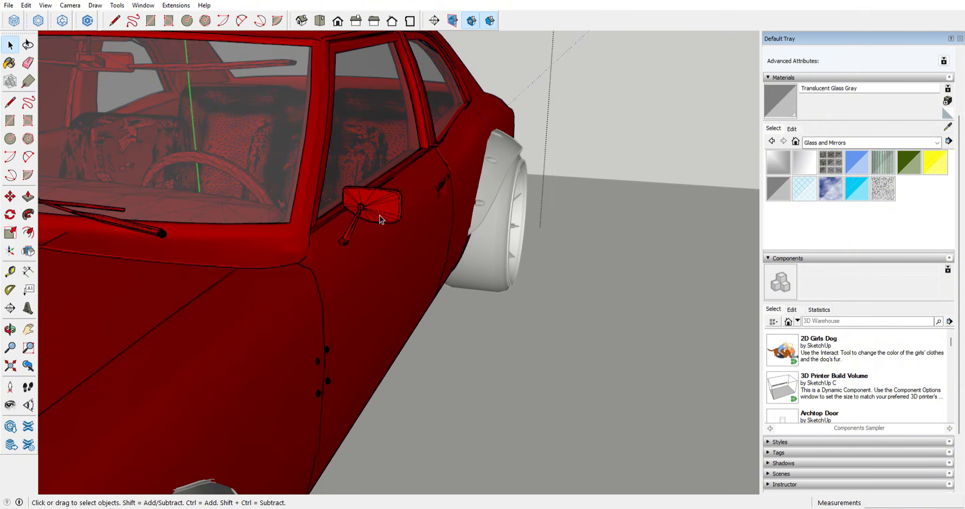
Remove the side mirrors and adjust the door handle's position on the door with the Move tool
double_click(379, 210)
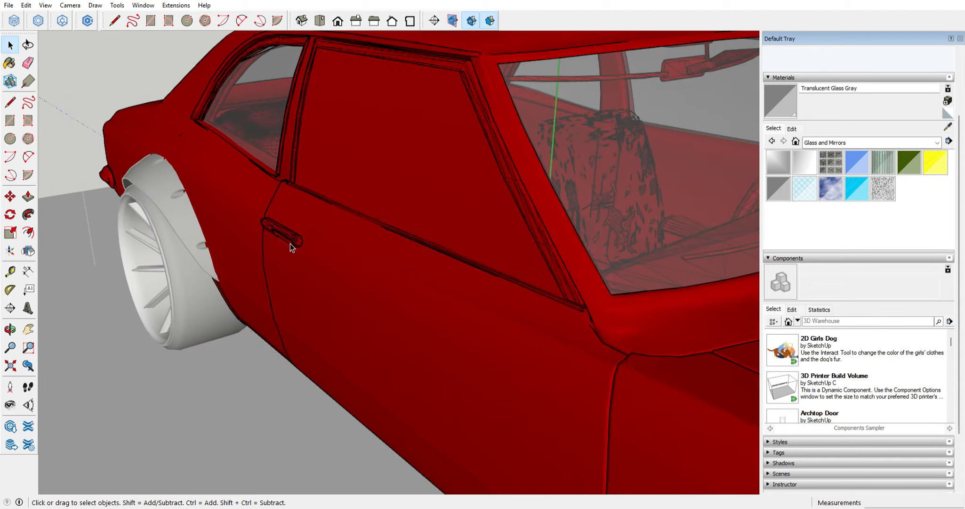
key("m")
left_click(178, 447)
key("Escape")
scroll(240, 318, "up", 5)
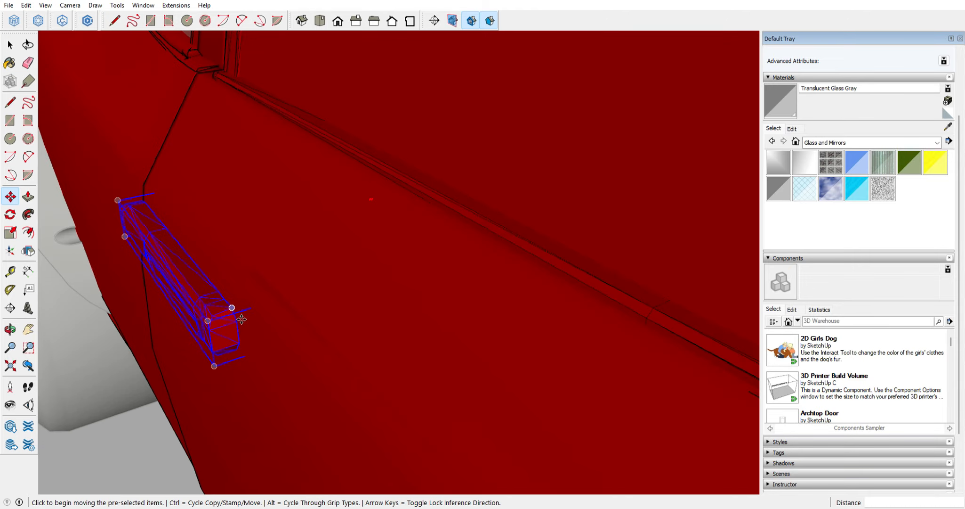
scroll(255, 335, "down", 8)
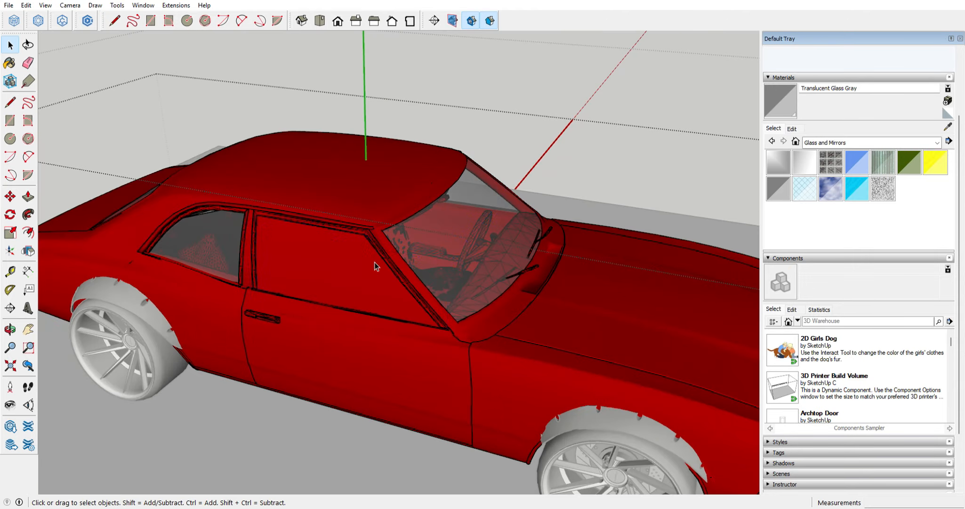
Paint the door window glass with Translucent Glass Gray and leave the group
key("b")
left_click(348, 261)
middle_click_drag(348, 262, 395, 226)
key("space")
left_click(98, 76)
scroll(424, 283, "down", 4)
mouse_move(470, 292)
middle_mouse_down()
mouse_move(490, 306)
mouse_move(338, 274)
middle_mouse_up()
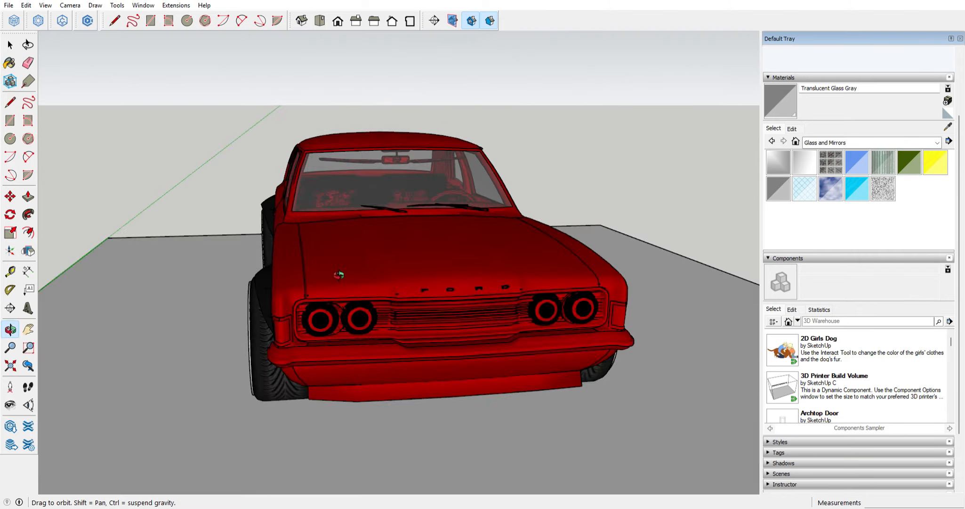
Paint the front grille and the indicator surrounds with Metal Silver
scroll(226, 325, "up", 4)
scroll(226, 324, "down", 4)
scroll(433, 343, "up", 4)
left_click(426, 347)
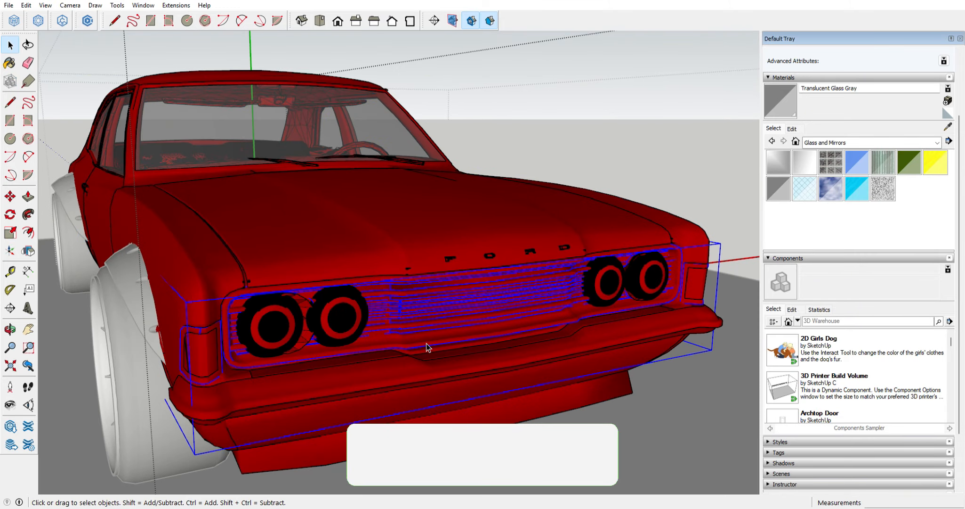
left_click(819, 237)
left_click(781, 190)
left_click(533, 332)
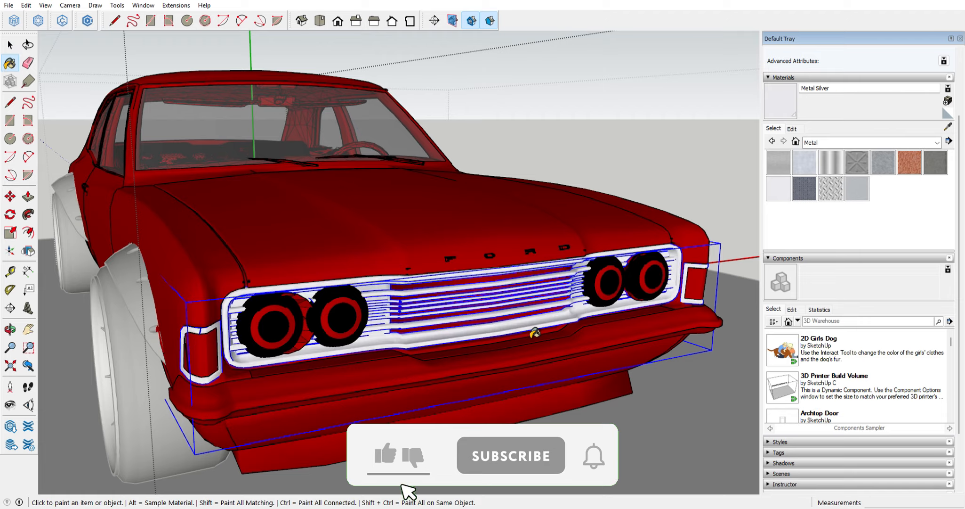
middle_click_drag(533, 332, 356, 292)
scroll(421, 296, "up", 1)
left_click(420, 296)
key("a")
key("ctrl+z")
middle_click_drag(421, 296, 511, 301)
key("space")
left_click(608, 174)
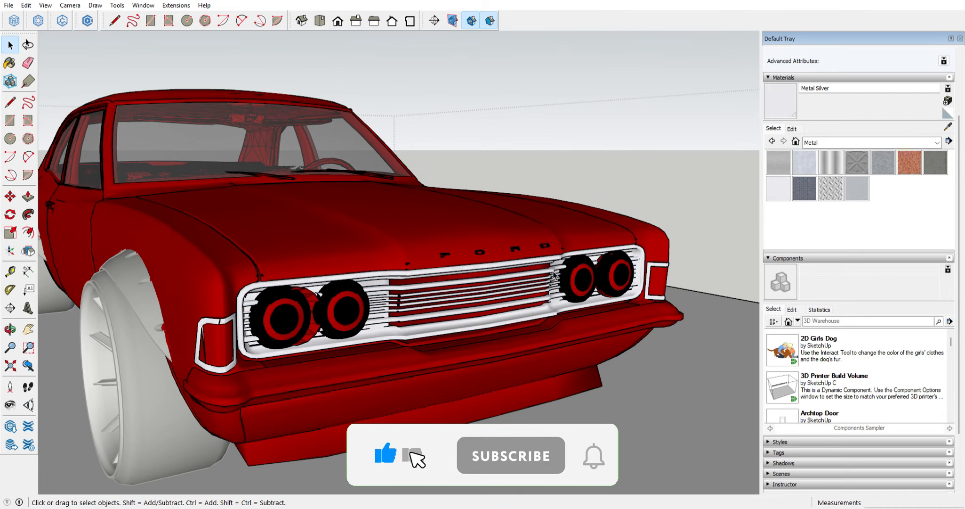
Paint the front indicator lenses on both sides with orange Color B05
scroll(471, 292, "down", 4)
mouse_move(423, 301)
middle_mouse_down()
mouse_move(527, 313)
mouse_move(368, 347)
middle_mouse_up()
scroll(498, 317, "up", 4)
left_click(498, 317)
double_click(498, 316)
left_click(368, 347)
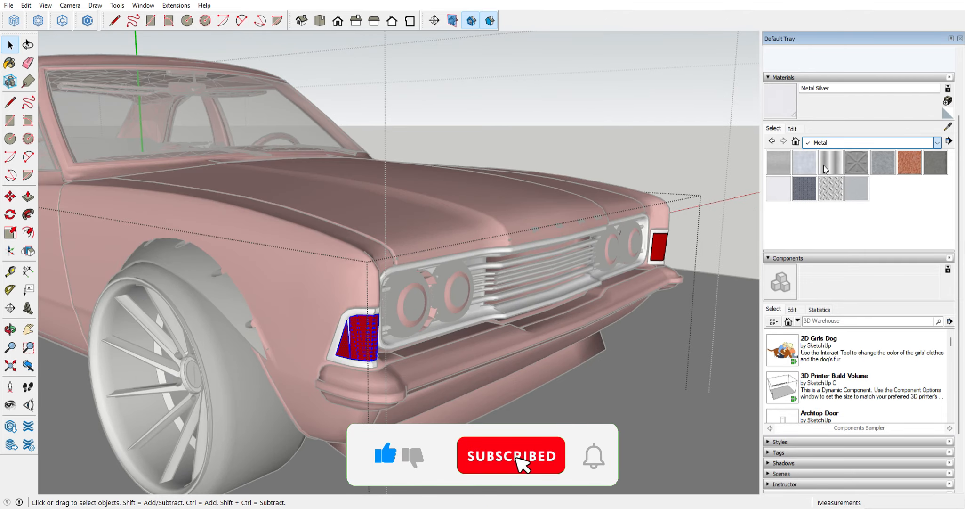
left_click(368, 357)
left_click(663, 258)
middle_click_drag(662, 258, 470, 333)
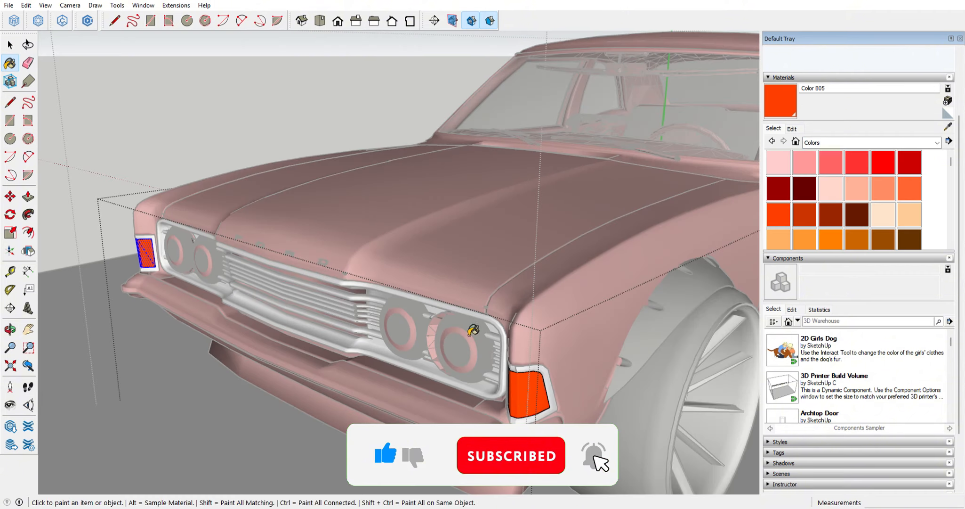
Sample the silver metal material from the grille and paint the front bumper with it
key("space")
left_click(470, 332)
mouse_move(373, 318)
middle_mouse_down()
mouse_move(515, 263)
mouse_move(607, 277)
middle_mouse_up()
left_click(494, 278)
double_click(494, 281)
left_click(495, 281)
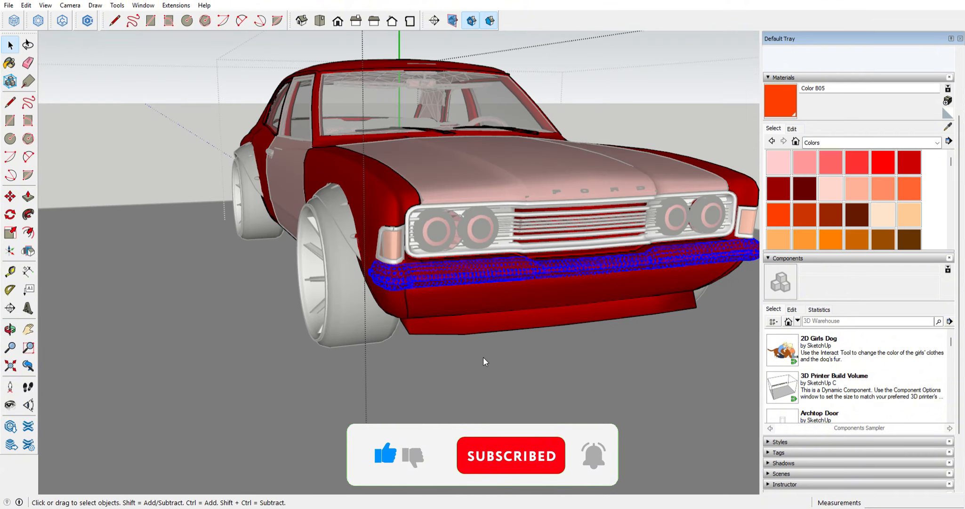
left_click(948, 126)
middle_click_drag(565, 226, 550, 308)
left_click(549, 308)
key("space")
Paint the rear bumper and its mounting brackets with Metal Silver
mouse_move(282, 226)
middle_mouse_down()
mouse_move(449, 206)
mouse_move(238, 280)
middle_mouse_up()
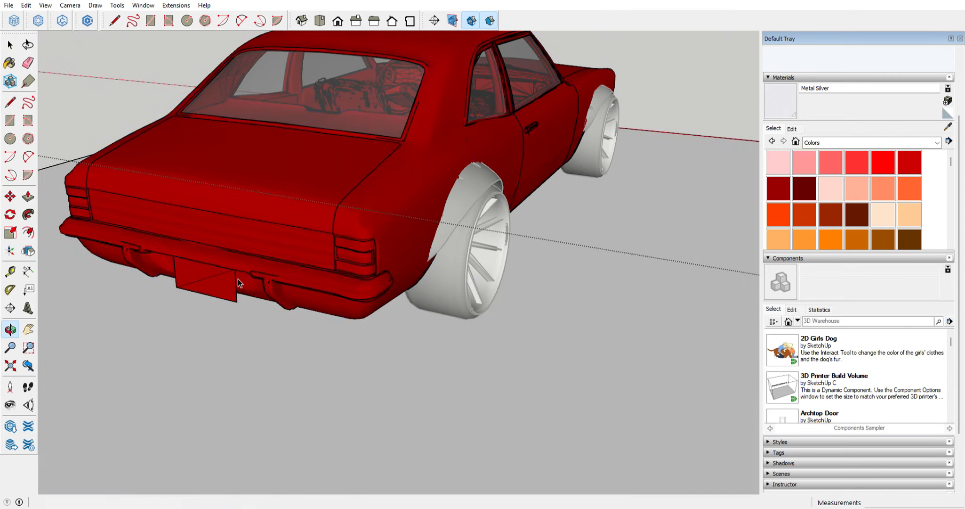
double_click(223, 264)
left_click(223, 264)
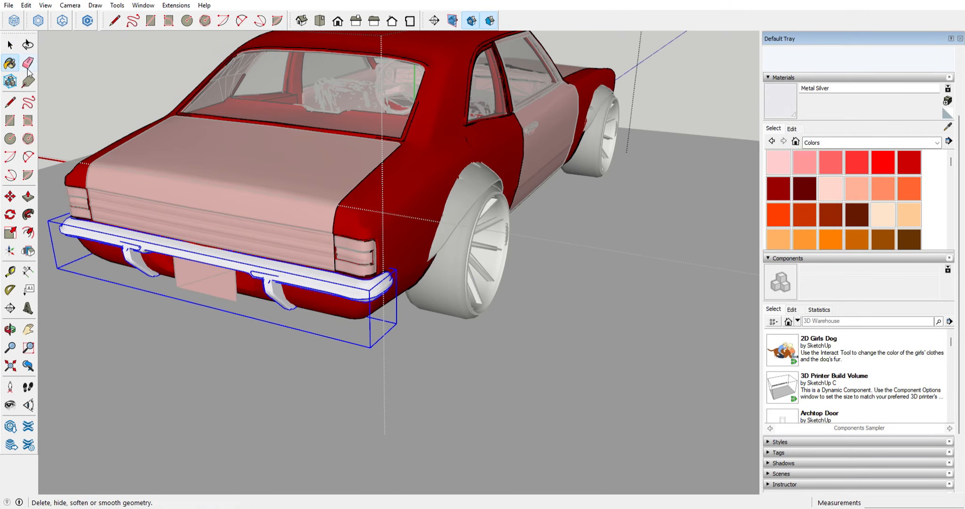
left_click(10, 45)
left_click(179, 358)
Paint the rear panel between the tail lights with Metal Silver
scroll(127, 283, "up", 2)
scroll(387, 246, "down", 1)
left_click(348, 240)
left_click(10, 63)
scroll(431, 271, "up", 3)
Paint the middle lens of both tail lights with orange Color B05
left_click(415, 252)
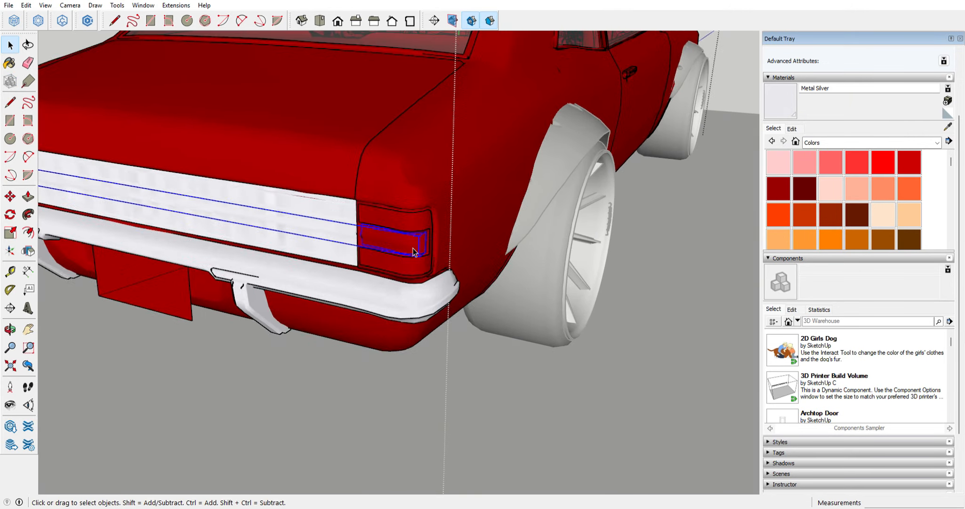
double_click(416, 252)
left_click(785, 214)
left_click(398, 241)
scroll(518, 283, "down", 2)
scroll(478, 274, "down", 1)
left_click(77, 190)
Paint the upper and lower lenses of both tail lights with bright red Color A05
left_click(11, 44)
scroll(442, 241, "up", 3)
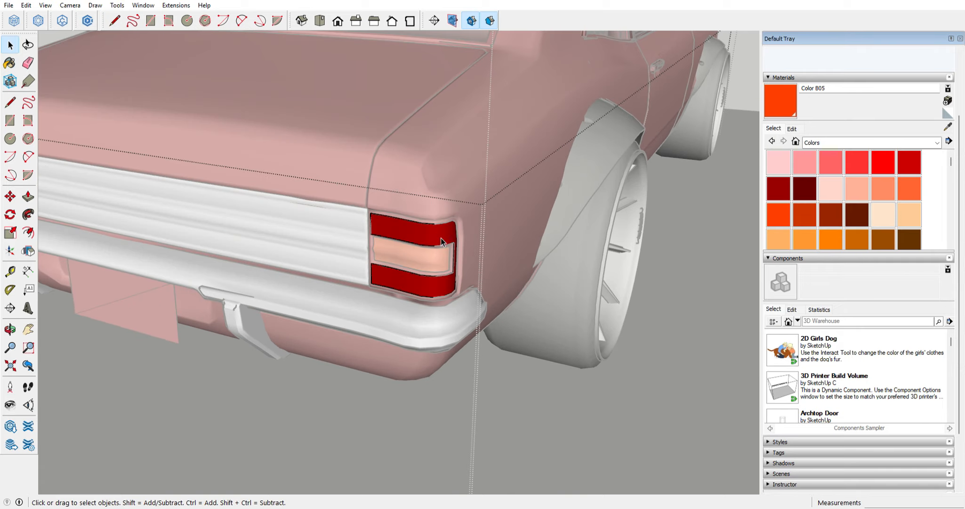
left_click(422, 242)
scroll(422, 243, "down", 3)
left_click(224, 219)
middle_click_drag(226, 224, 452, 230)
left_click(9, 45)
Paint the fender flares with dark red Color A07 to match the body
left_click(302, 210)
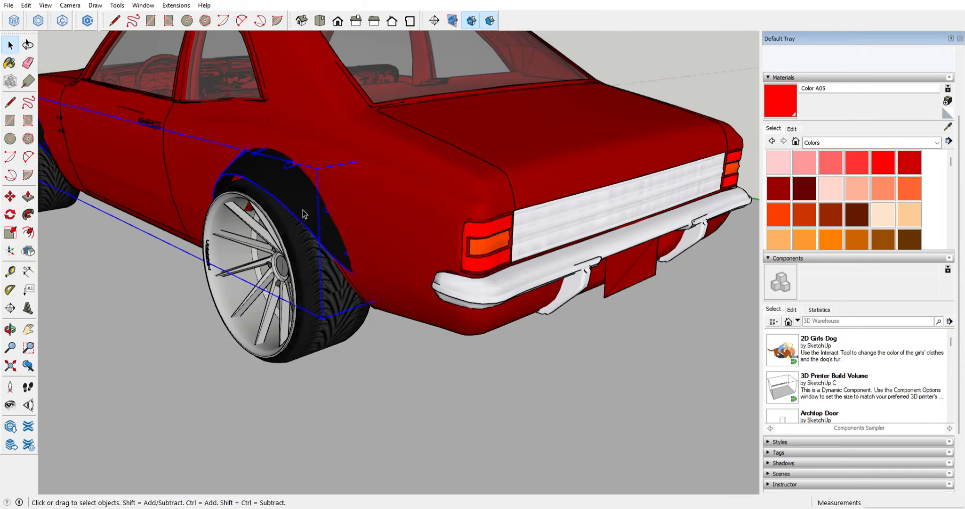
double_click(301, 207)
left_click(294, 195)
scroll(292, 192, "down", 1)
key("space")
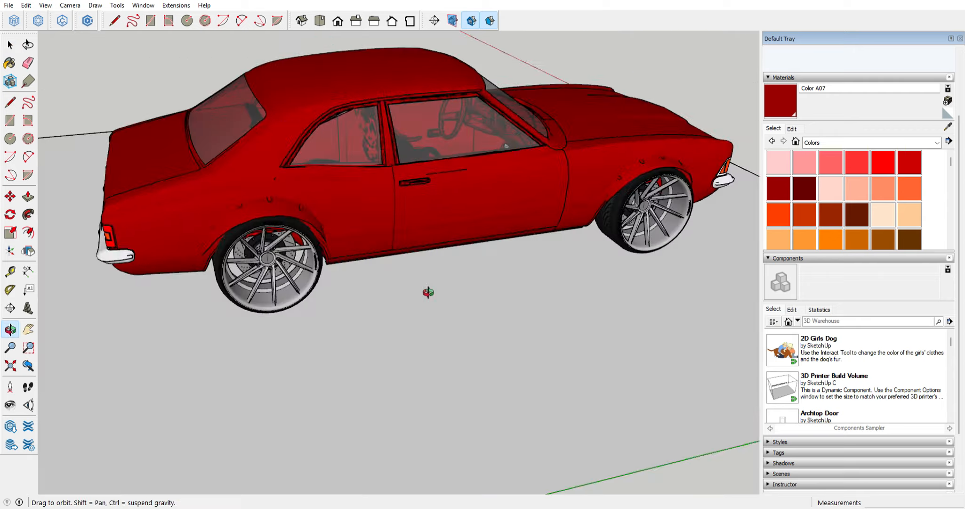
Paint the door handle on one side of the car with Metal Silver
left_click(379, 181)
scroll(379, 181, "up", 5)
double_click(377, 173)
left_click(377, 172)
scroll(376, 172, "down", 5)
key("b")
left_click(347, 275)
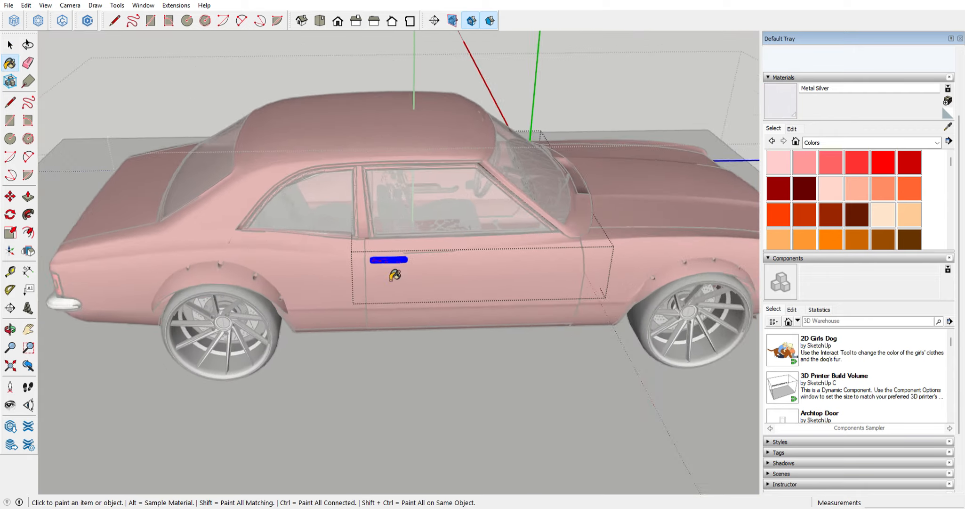
Paint the door handle on the opposite side with Metal Silver and leave the group
middle_click_drag(392, 269, 351, 252)
scroll(544, 214, "up", 5)
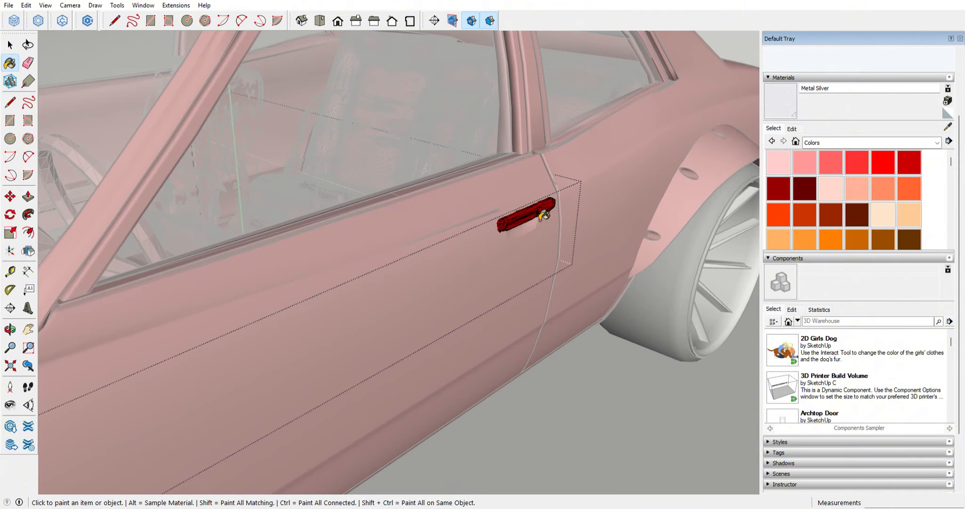
left_click(517, 214)
scroll(517, 214, "down", 5)
key("space")
mouse_move(452, 226)
middle_mouse_down()
mouse_move(525, 243)
mouse_move(339, 235)
middle_mouse_up()
left_click(633, 74)
Examine the painted car from the rear, side and front
scroll(508, 264, "up", 4)
middle_click_drag(508, 283, 461, 311)
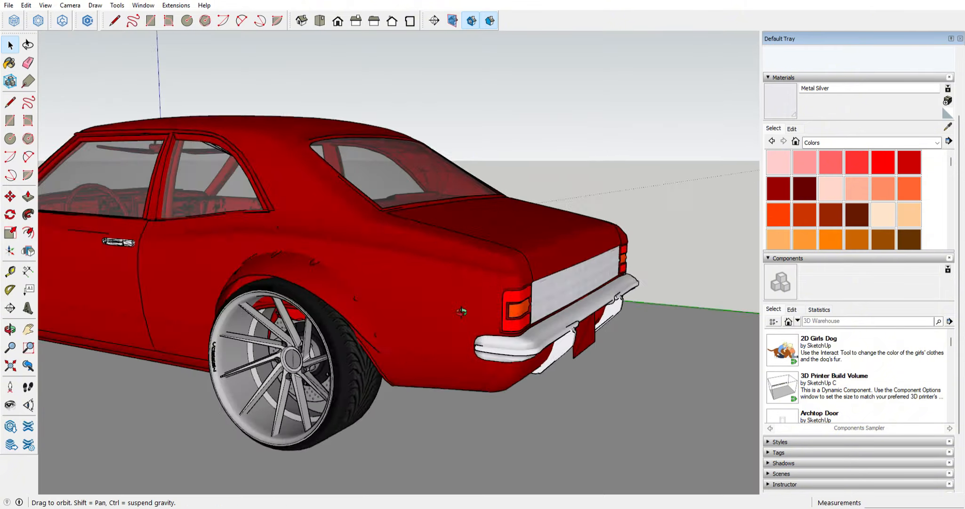
scroll(461, 311, "down", 5)
middle_click_drag(189, 301, 282, 317)
middle_click_drag(282, 282, 325, 329)
scroll(340, 328, "up", 5)
double_click(339, 325)
scroll(358, 321, "down", 4)
key("Escape")
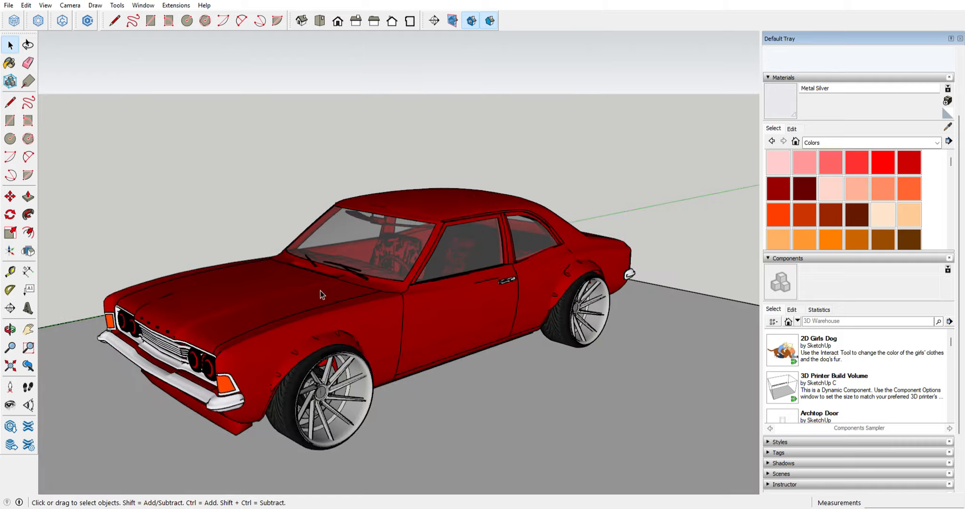
Delete the ground plane beneath the car
scroll(320, 291, "down", 4)
middle_click_drag(321, 283, 382, 281)
scroll(405, 263, "down", 3)
left_click_drag(508, 201, 306, 382)
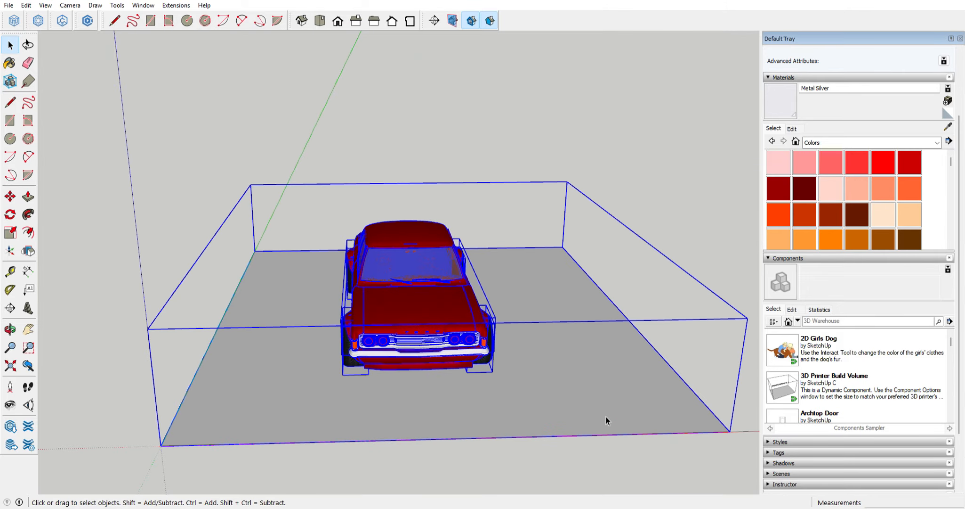
double_click(638, 402)
double_click(638, 402)
key("Delete")
key("Escape")
middle_click_drag(565, 401, 522, 376)
left_click_drag(537, 190, 301, 384)
left_click(27, 252)
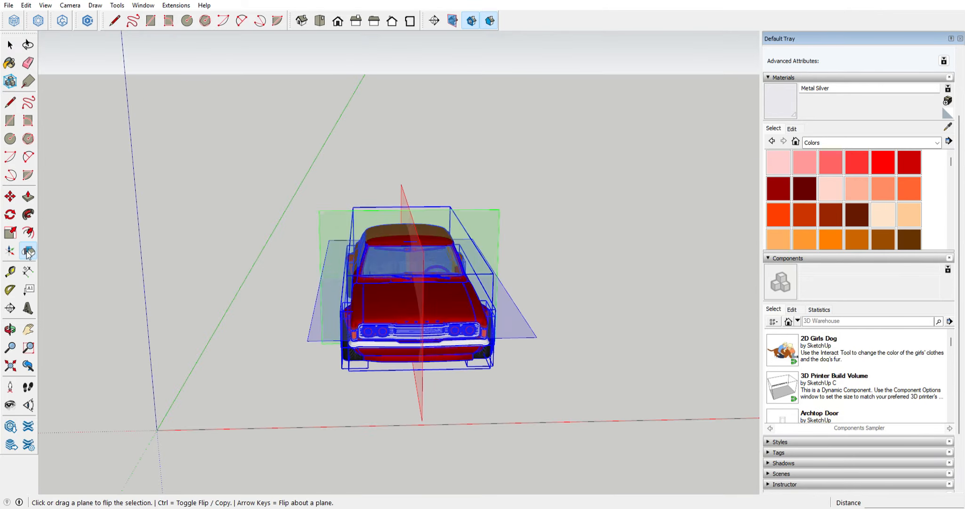
key("space")
Paint the rings around the headlights with Metal Silver and leave the group
scroll(414, 299, "up", 2)
middle_click_drag(414, 299, 406, 278)
scroll(377, 336, "up", 8)
left_click(230, 334)
middle_click_drag(264, 306, 345, 319)
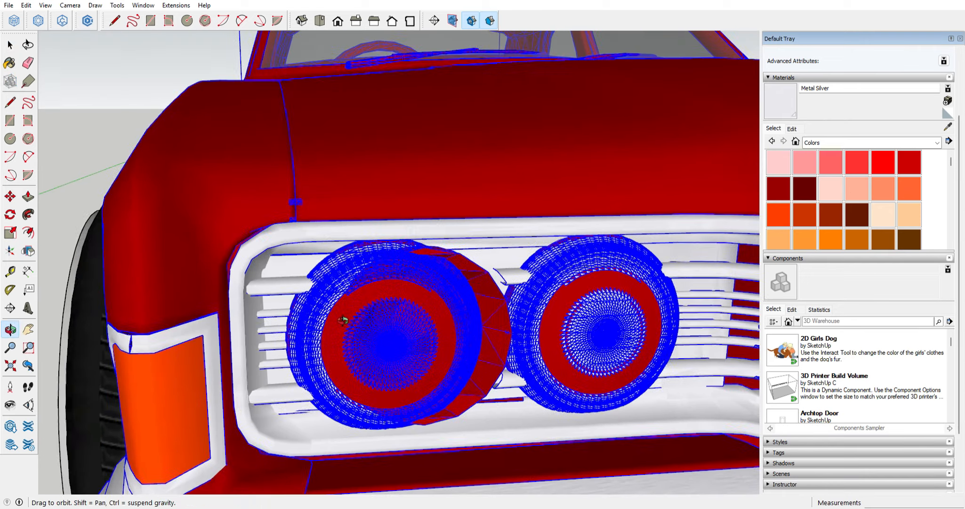
double_click(500, 316)
double_click(502, 315)
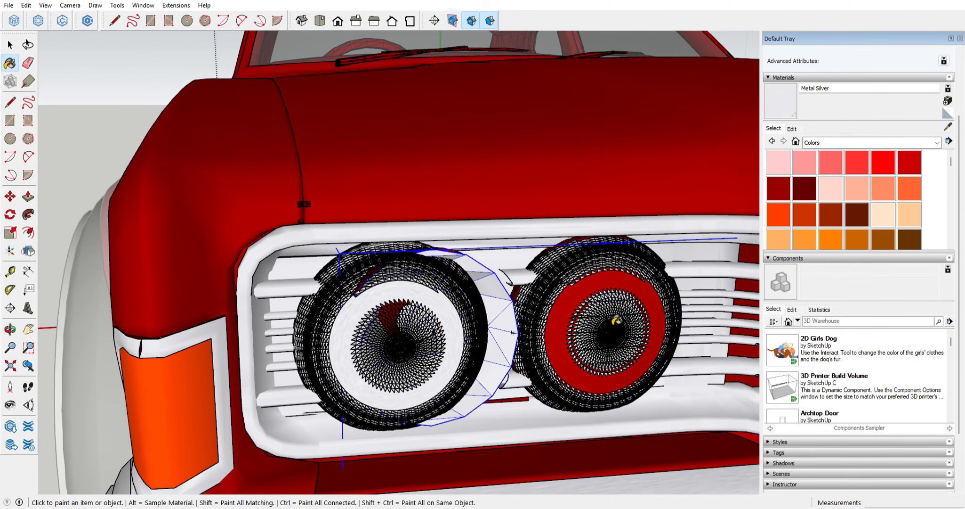
scroll(616, 321, "down", 6)
scroll(655, 290, "up", 3)
key("ctrl+z")
key("space")
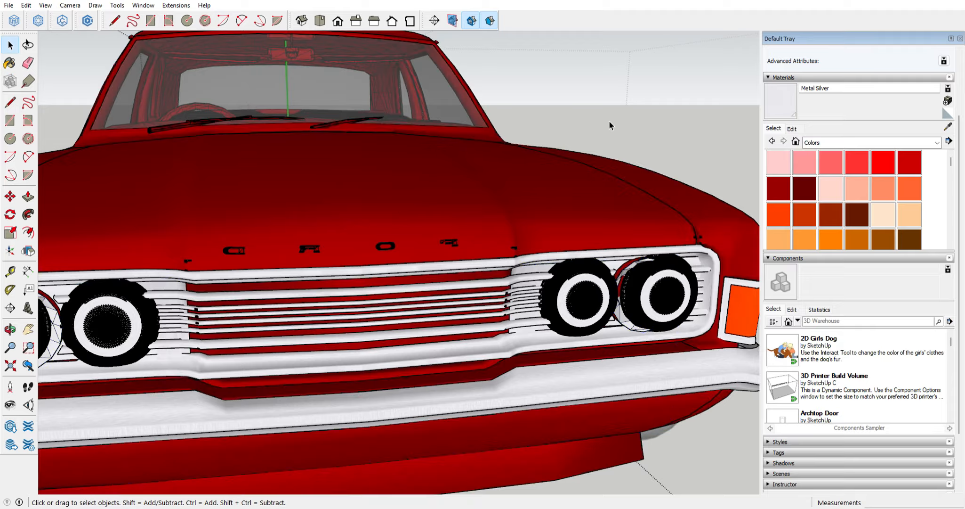
left_click(610, 123)
Examine the painted car from the side and front with the tray closed
scroll(610, 123, "down", 5)
middle_click_drag(499, 282, 226, 249)
left_click(321, 177)
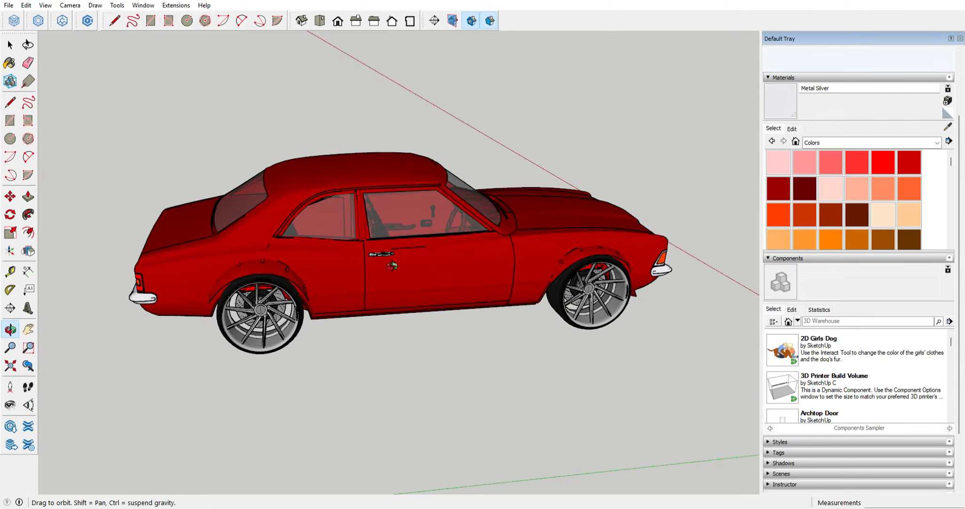
middle_click_drag(423, 255, 339, 269)
left_click(960, 39)
middle_click_drag(659, 179, 550, 189)
middle_click_drag(565, 263, 556, 198)
scroll(565, 235, "up", 2)
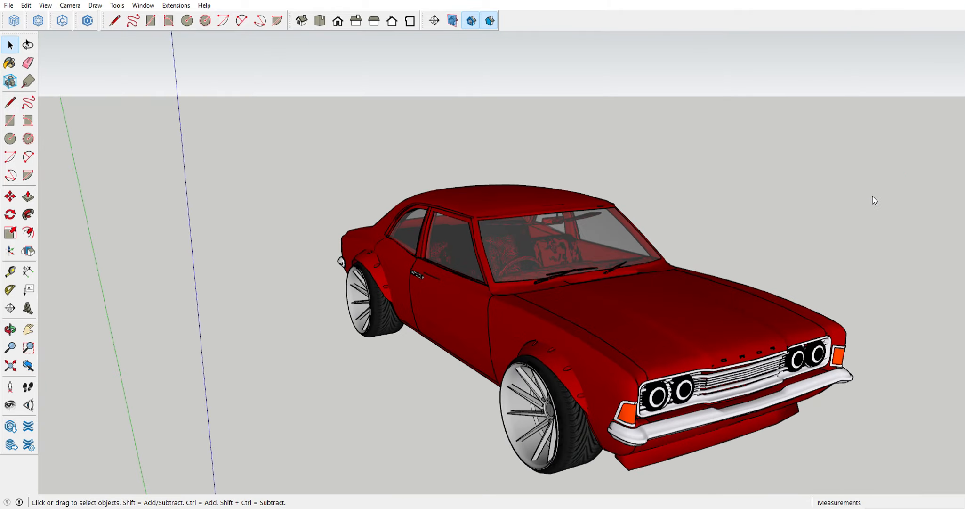
Open the car body group, select all its geometry and place a copy of it above the car
middle_click_drag(250, 398, 424, 438)
double_click(395, 280)
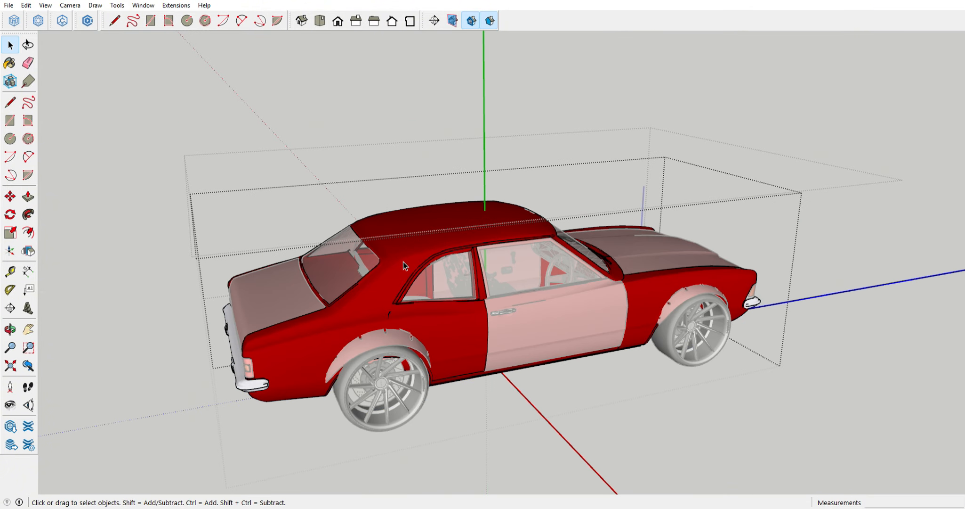
triple_click(402, 259)
key("ctrl")
left_click(292, 460)
scroll(293, 452, "down", 3)
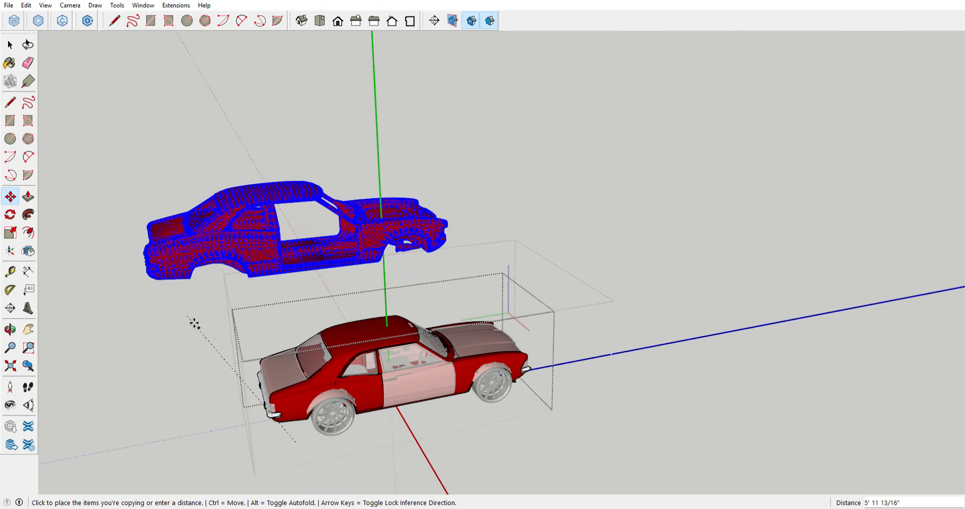
middle_click_drag(189, 276, 203, 302)
left_click(16, 48)
left_click(117, 125)
left_click(242, 214)
scroll(241, 214, "up", 2)
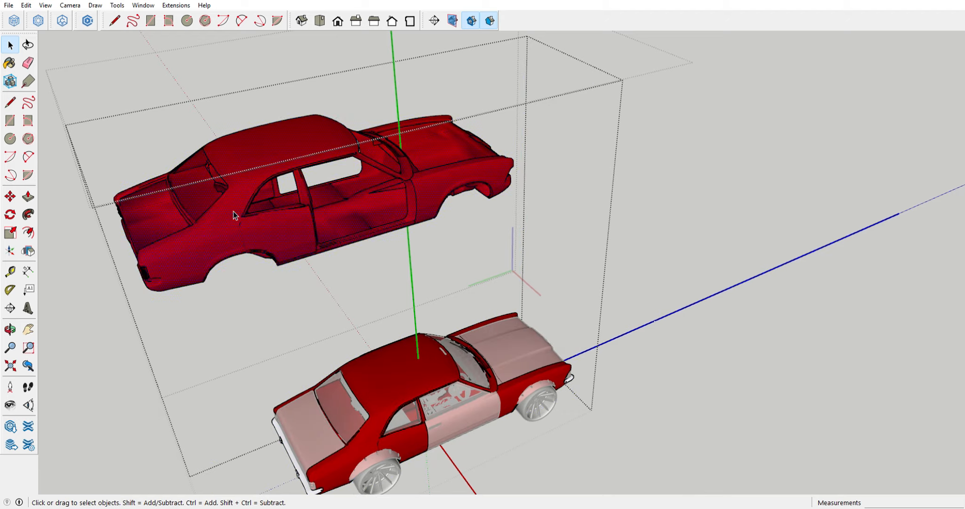
Cut the copied body shell and paste it outside the car group
key("ctrl+x")
left_click(692, 309)
scroll(692, 309, "down", 1)
left_click(301, 265)
Rotate the pasted body shell so it sits level in the same orientation as the car
left_click(10, 196)
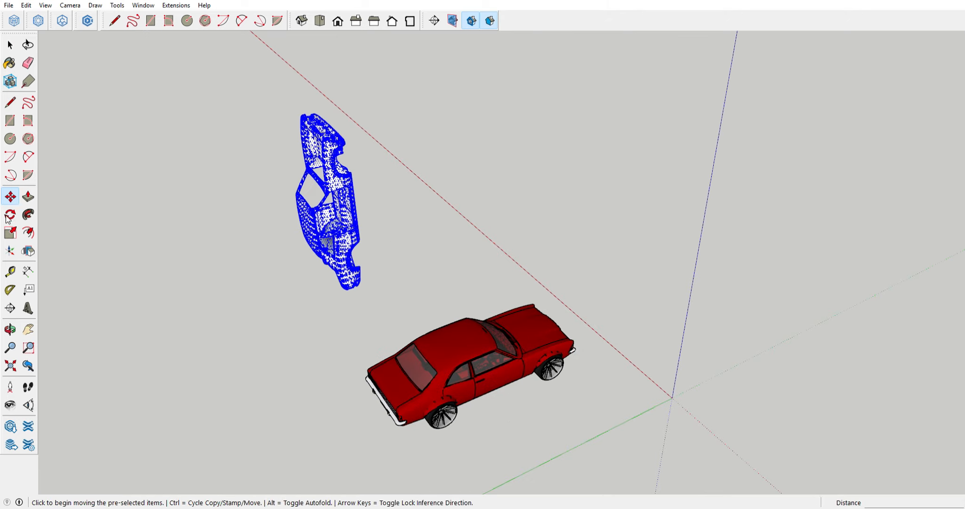
middle_click_drag(397, 182, 393, 150)
left_click(391, 184)
left_click(400, 230)
middle_click_drag(400, 229, 415, 288)
key("space")
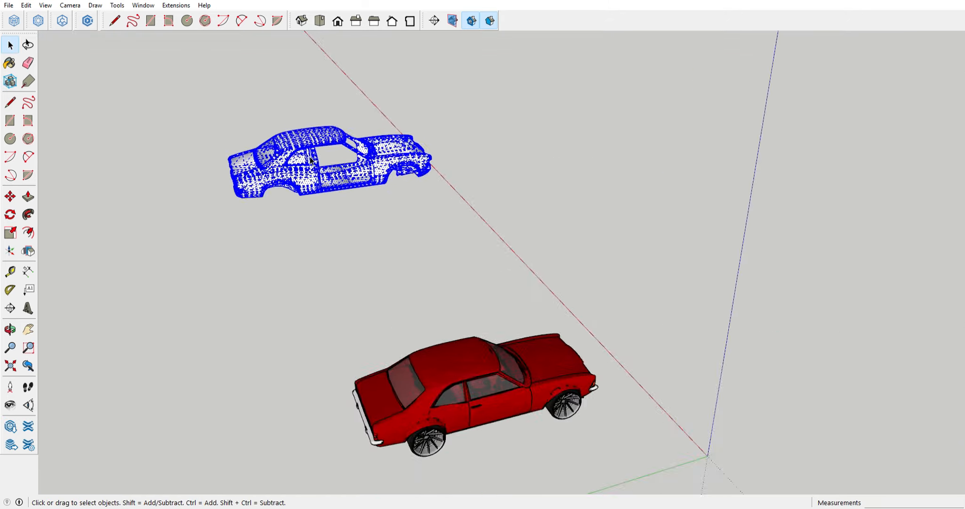
Reduce the Soften Edges angle of the body shell to the minimum to expose its full mesh, and close the tray
scroll(292, 160, "up", 5)
left_click(276, 178)
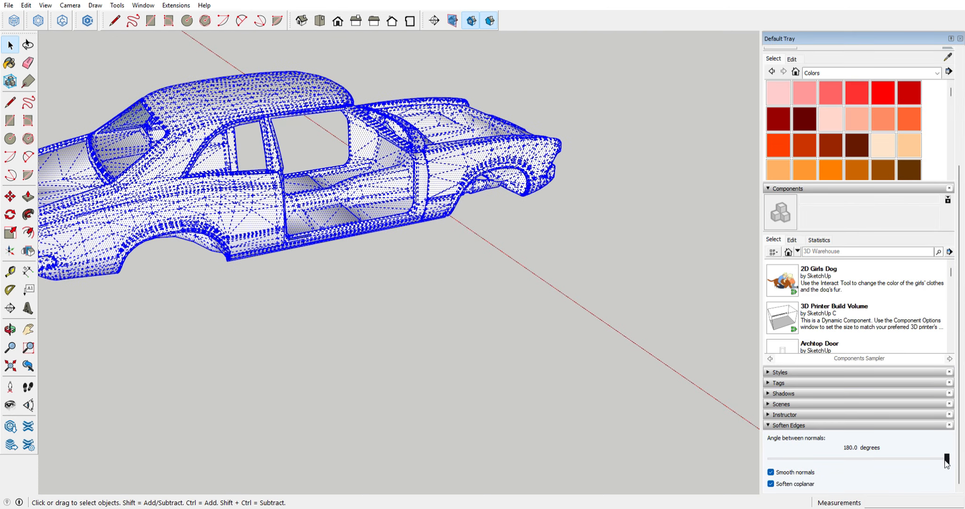
left_click_drag(947, 462, 777, 462)
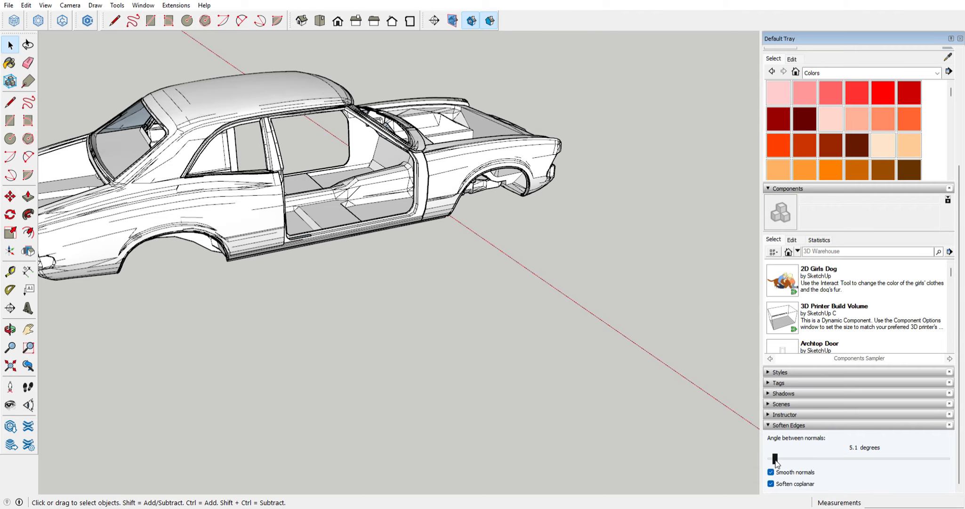
left_click(444, 328)
scroll(189, 188, "up", 4)
left_click(961, 39)
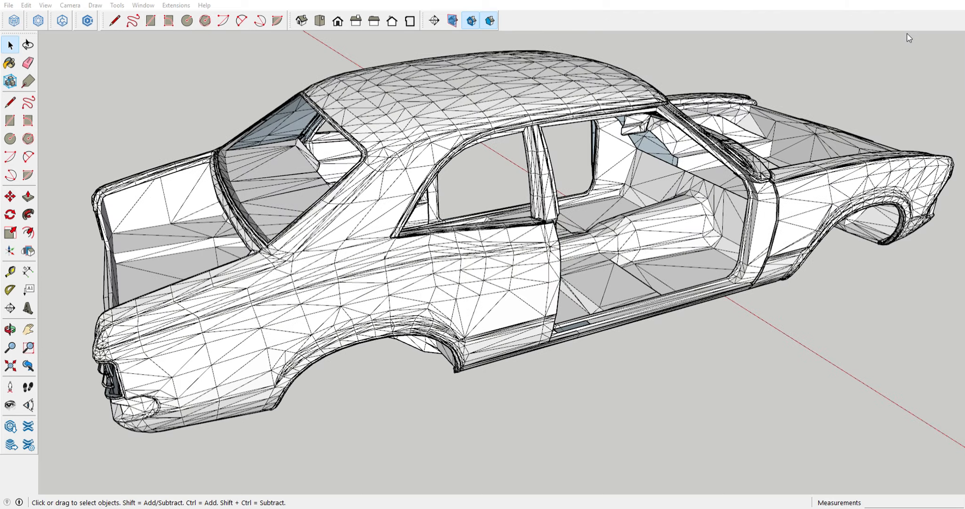
Delete the rear quarter and boot section of the copied body shell
scroll(381, 288, "up", 1)
left_click(384, 277)
scroll(330, 268, "down", 3)
scroll(267, 314, "up", 2)
left_click_drag(391, 302, 247, 372)
key("Delete")
Delete the lower side, sill and front end of the body shell, keeping the roof section
left_click_drag(611, 325, 400, 363)
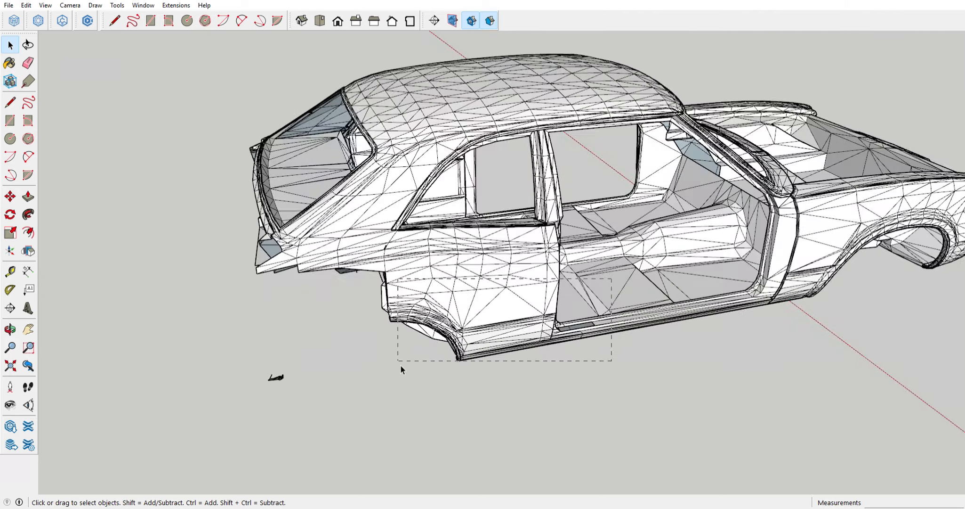
key("Delete")
left_click_drag(847, 264, 609, 331)
key("Delete")
middle_click_drag(527, 302, 533, 257)
middle_click_drag(418, 276, 476, 193)
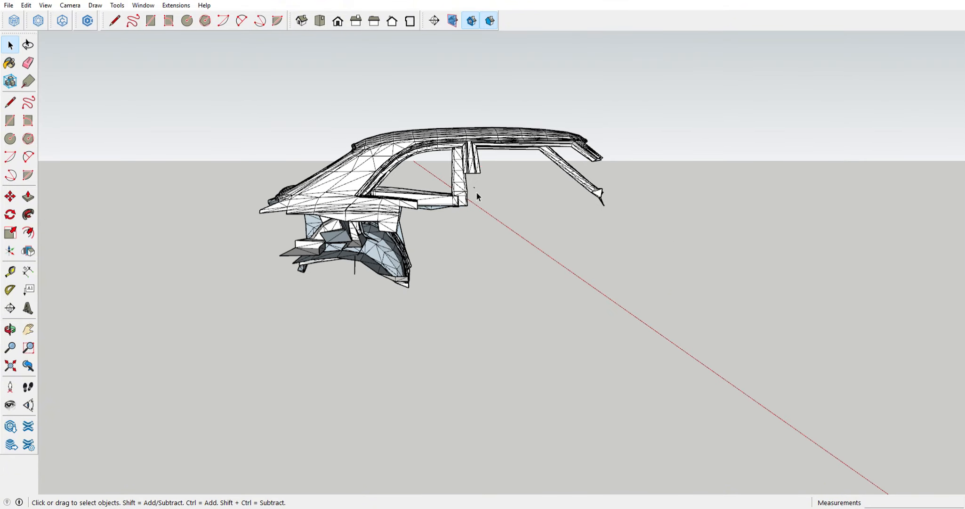
Remove the leftover frame pieces at the foot of the rear roof pillar
middle_click_drag(567, 217, 341, 283)
scroll(355, 291, "up", 6)
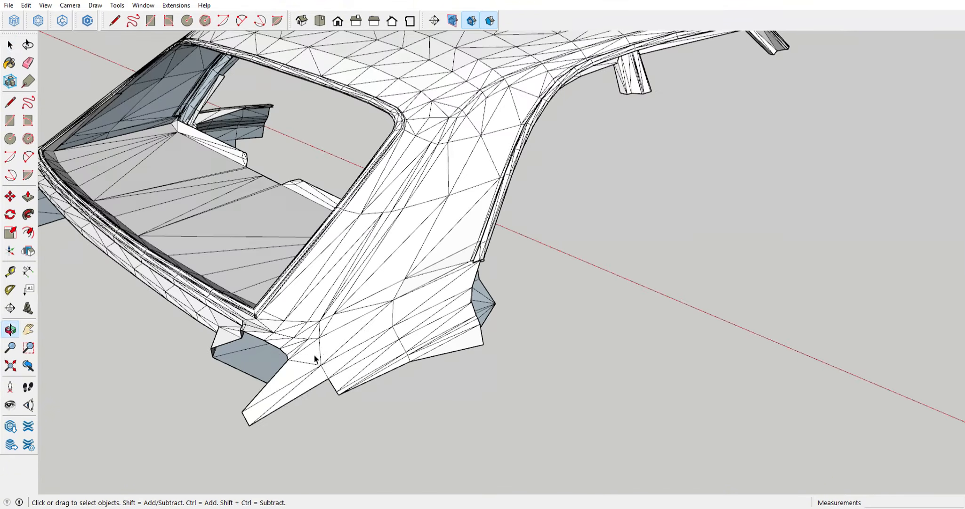
middle_click_drag(265, 365, 442, 350)
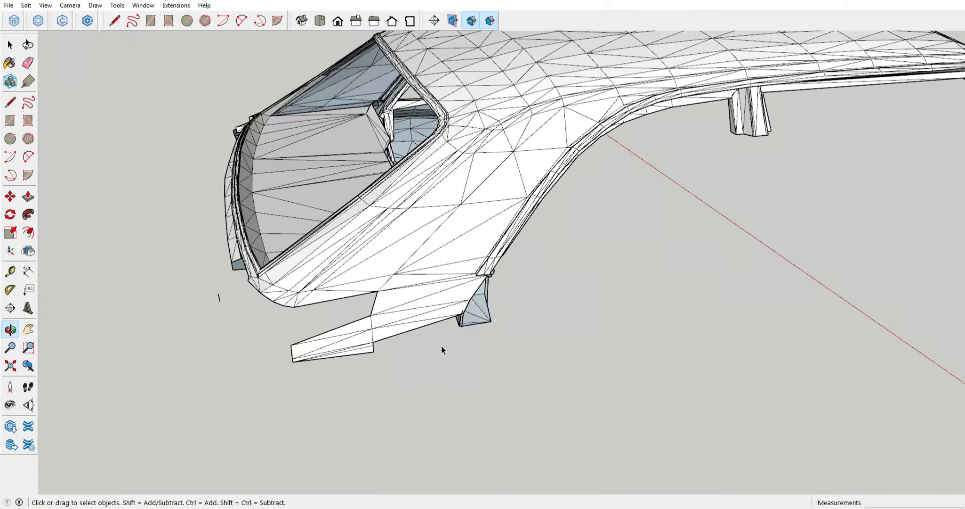
scroll(434, 353, "up", 10)
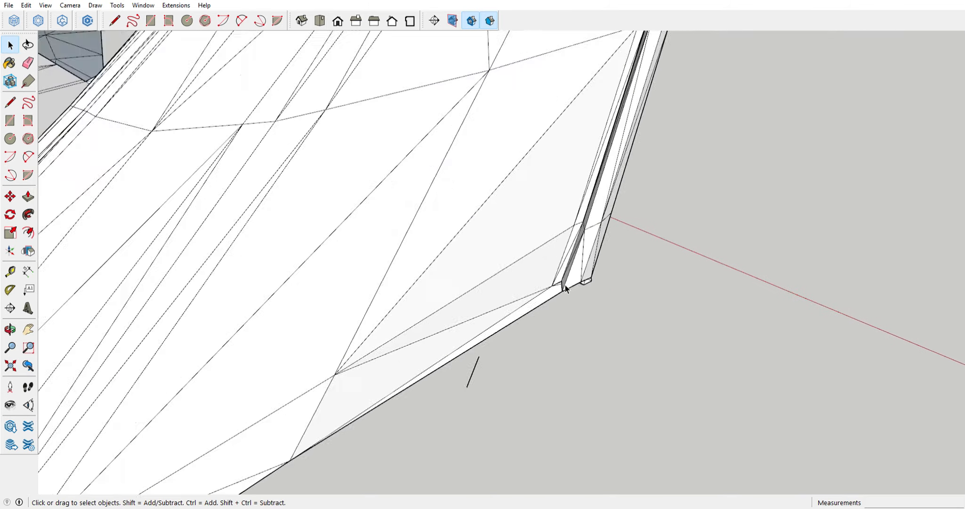
scroll(603, 226, "up", 3)
left_click_drag(595, 301, 570, 331)
key("Delete")
middle_click_drag(580, 332, 542, 292)
mouse_move(629, 210)
left_mouse_down()
mouse_move(601, 252)
mouse_move(570, 237)
left_mouse_up()
key("Delete")
Delete the window frame strips along the rear part of the roof's side edge
scroll(593, 245, "down", 8)
scroll(585, 306, "up", 5)
key("Delete")
middle_click_drag(573, 238, 661, 246)
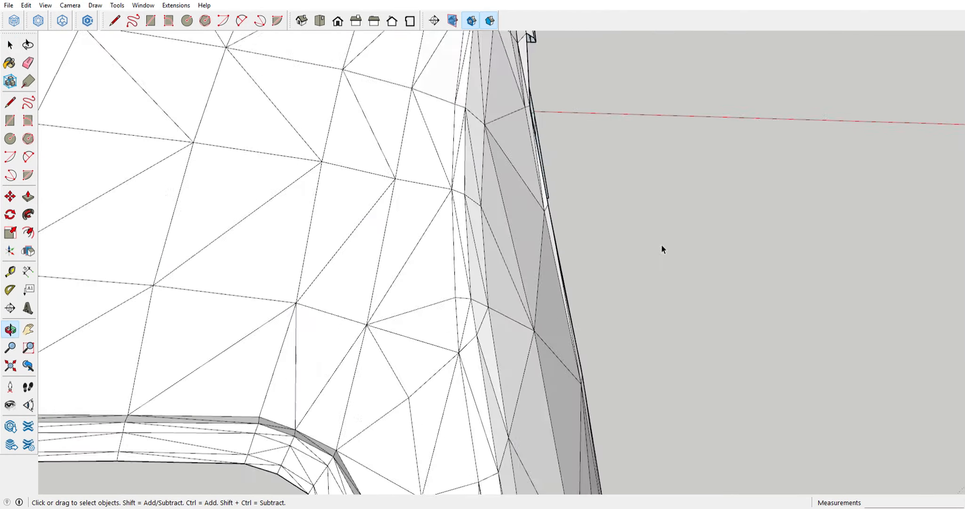
scroll(552, 253, "up", 5)
scroll(550, 251, "down", 3)
left_click_drag(556, 127, 537, 179)
key("Delete")
left_click_drag(555, 259, 542, 289)
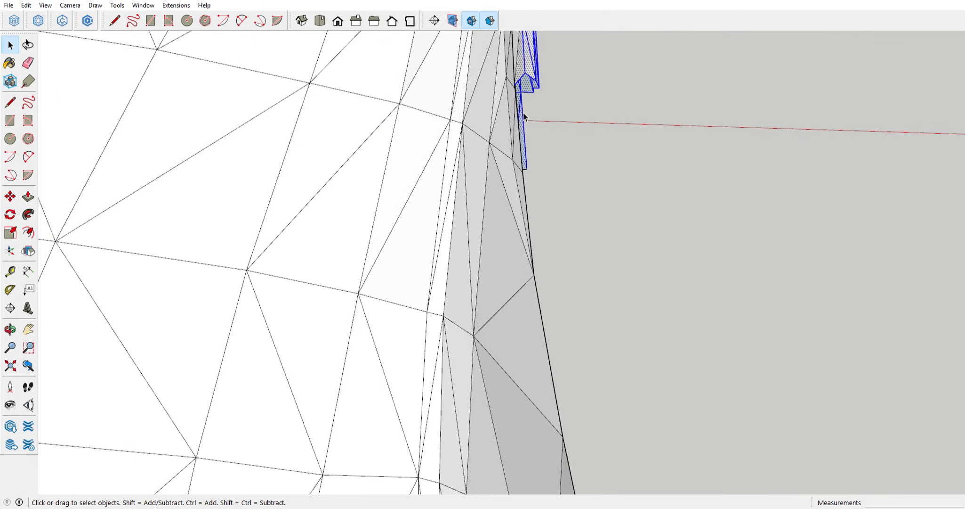
key("Delete")
Remove further inner frame strips along the roof's side edge above the side window
scroll(523, 113, "down", 5)
scroll(518, 85, "up", 5)
scroll(518, 85, "down", 7)
scroll(567, 212, "up", 6)
mouse_move(621, 164)
left_mouse_down()
mouse_move(561, 225)
mouse_move(579, 274)
left_mouse_up()
scroll(574, 229, "up", 4)
key("Delete")
middle_click_drag(572, 249, 580, 160)
left_click_drag(584, 160, 557, 187)
key("Delete")
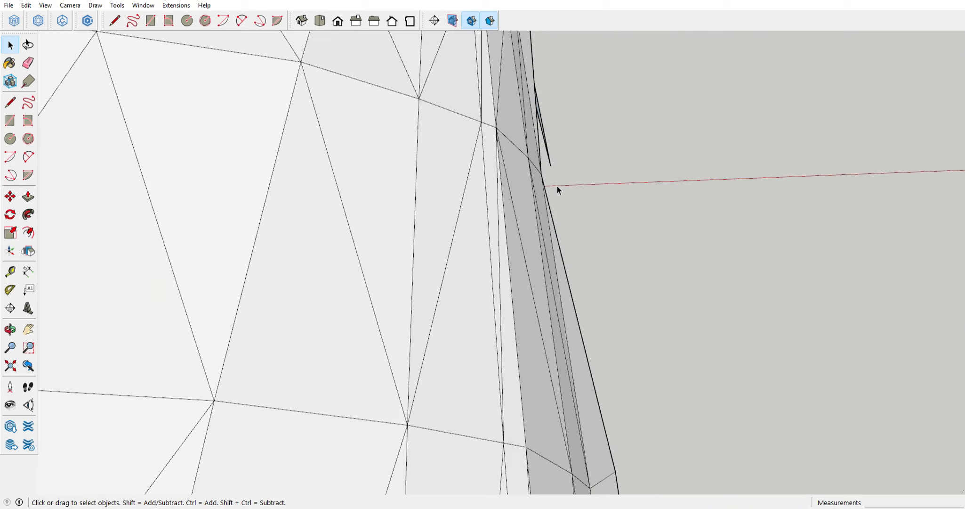
Delete the remaining frame slivers and protruding pieces at the forward part of the roof's side edge
scroll(559, 188, "down", 5)
middle_click_drag(560, 267, 514, 296)
middle_click_drag(542, 123, 585, 138)
left_click_drag(585, 138, 549, 224)
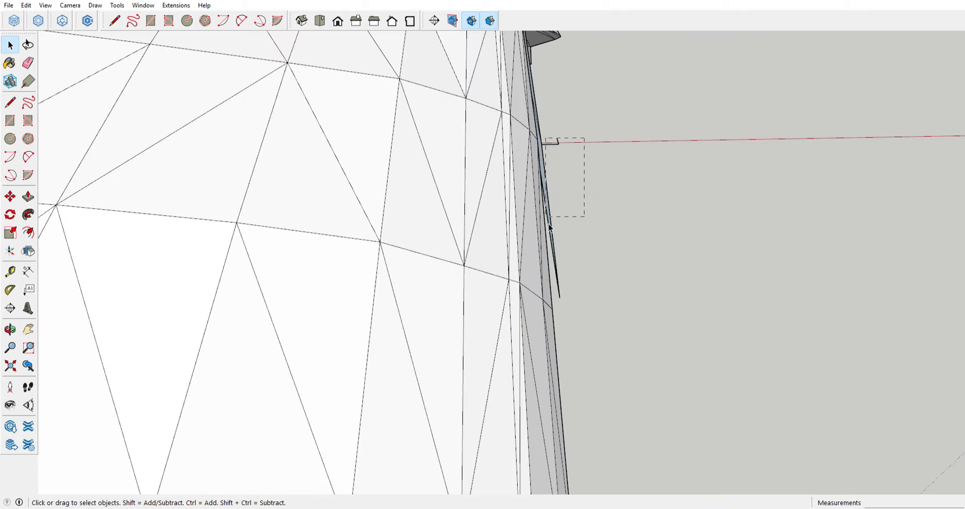
key("Delete")
left_click_drag(607, 41, 535, 108)
key("Delete")
Remove the leftover pillar and frame fragments around the front corner of the roof
middle_click_drag(532, 115, 452, 203)
left_click_drag(547, 223, 543, 238)
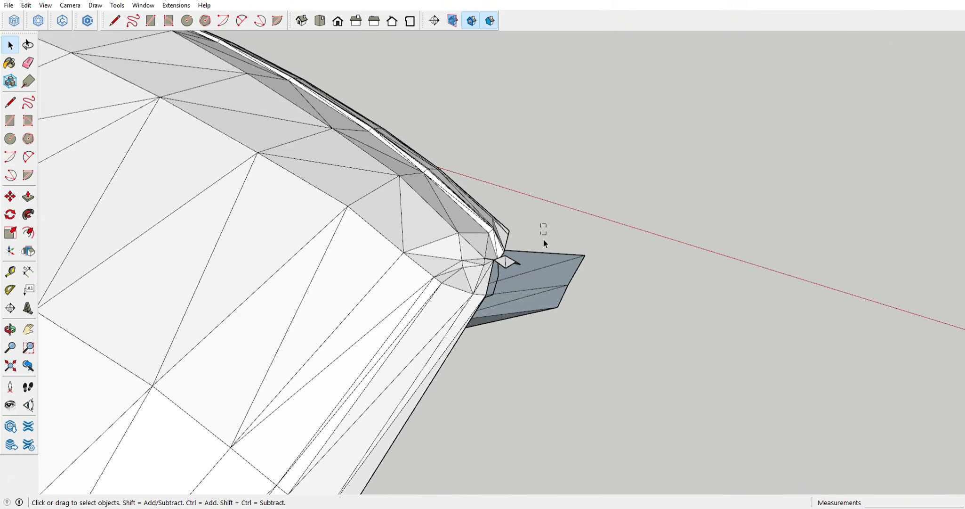
key("Delete")
left_click_drag(504, 273, 499, 297)
key("Delete")
middle_click_drag(500, 254, 392, 174)
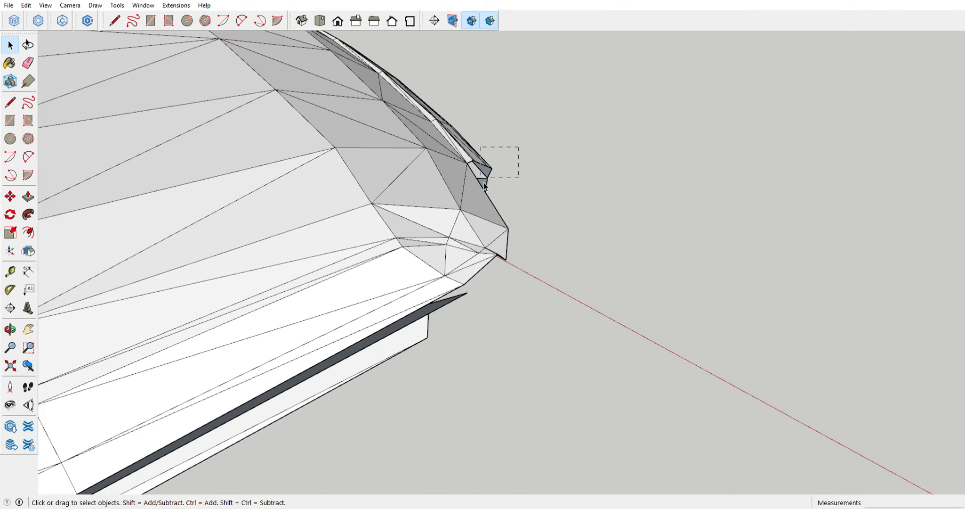
left_click_drag(484, 183, 484, 183)
key("Delete")
Delete the inner frame strips along the curved roof edge just beyond the cleaned corner
middle_click_drag(484, 183, 484, 155)
scroll(481, 157, "up", 3)
left_click_drag(500, 142, 482, 165)
key("Delete")
middle_click_drag(483, 165, 498, 133)
left_click_drag(498, 134, 470, 156)
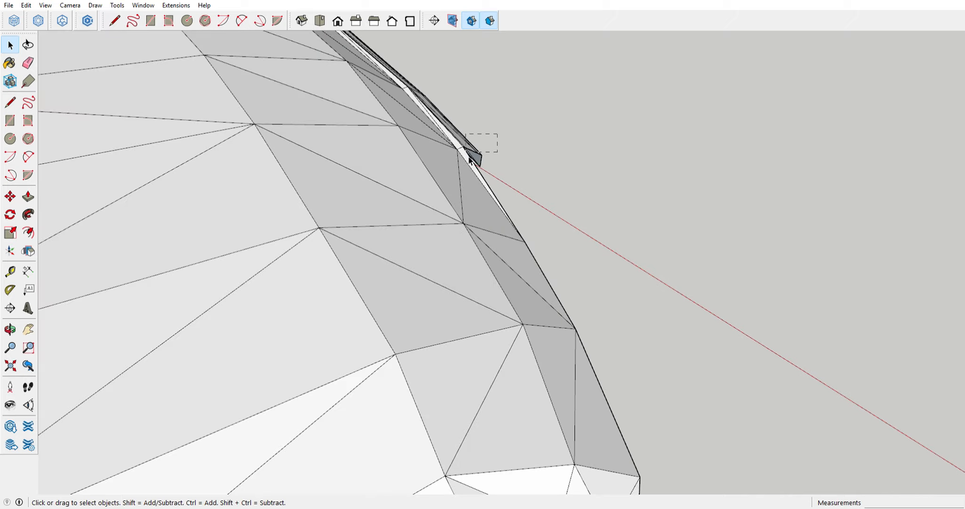
scroll(420, 107, "up", 3)
left_click_drag(437, 97, 420, 107)
key("Delete")
Trim the thin frame pieces from the middle stretch of the curved roof edge
scroll(433, 141, "down", 4)
middle_click_drag(446, 220, 366, 116)
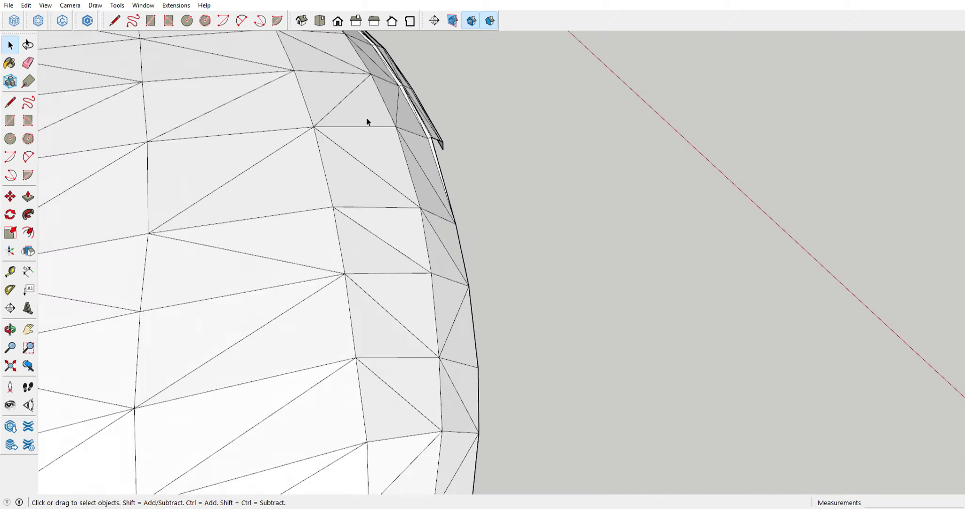
scroll(423, 141, "up", 4)
left_click_drag(516, 175, 504, 204)
key("Delete")
middle_click_drag(504, 203, 463, 108)
left_click_drag(464, 108, 438, 123)
key("Delete")
Delete the stray edges and remaining frame strips further along the curved roof edge
middle_click_drag(437, 122, 351, 85)
left_click_drag(479, 121, 469, 153)
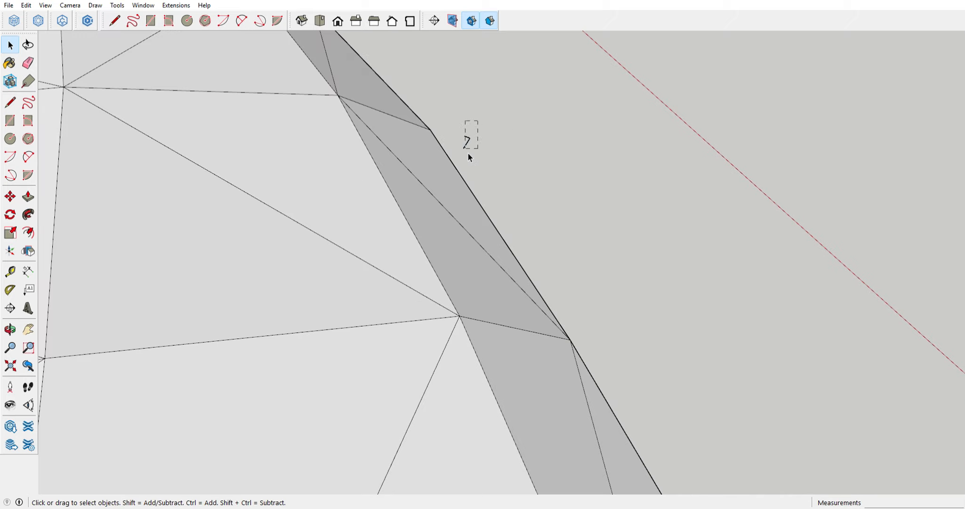
middle_click_drag(468, 153, 442, 118)
left_click_drag(465, 127, 425, 147)
key("Delete")
scroll(426, 146, "down", 3)
middle_click_drag(451, 253, 372, 156)
scroll(415, 141, "up", 3)
left_click_drag(461, 118, 407, 162)
key("Delete")
Remove the protruding pillar panel and frame pieces near the opposite corner of the roof
scroll(408, 161, "down", 4)
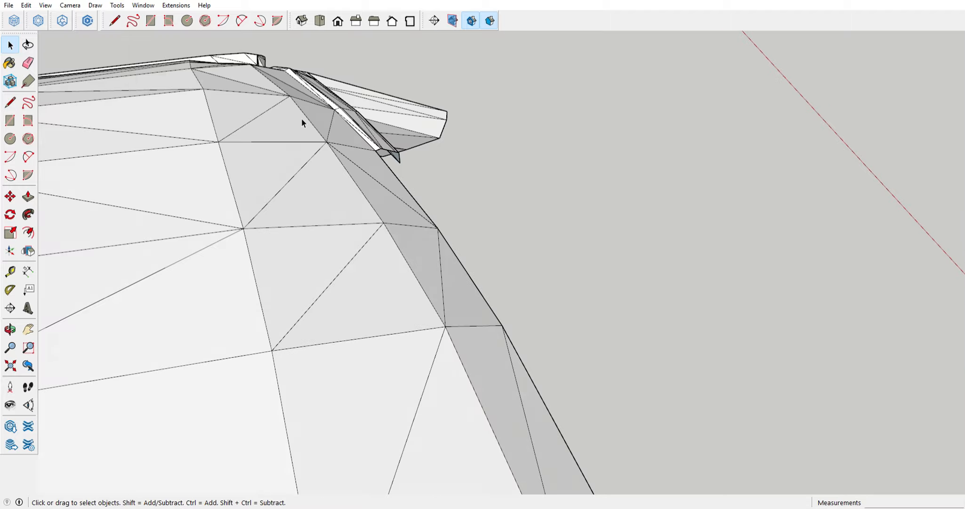
left_click_drag(532, 77, 423, 181)
key("Delete")
middle_click_drag(423, 181, 474, 214)
left_click_drag(494, 153, 469, 176)
key("Delete")
scroll(440, 251, "down", 3)
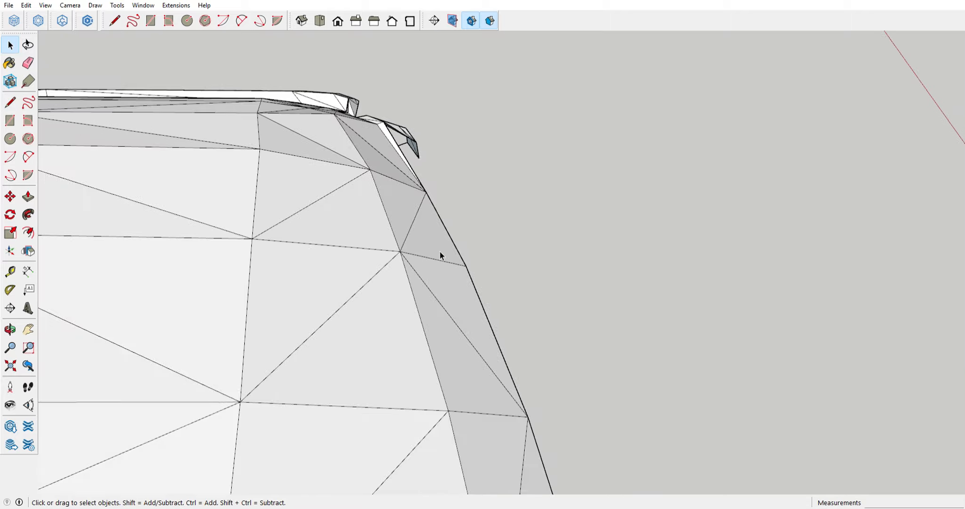
scroll(391, 143, "up", 3)
left_click_drag(439, 113, 411, 141)
key("Delete")
Delete the frame remains and stray edges at the tip of the opposite roof corner
scroll(411, 141, "down", 4)
middle_click_drag(411, 141, 512, 162)
scroll(512, 162, "up", 3)
middle_click_drag(405, 207, 485, 207)
left_click_drag(593, 148, 477, 247)
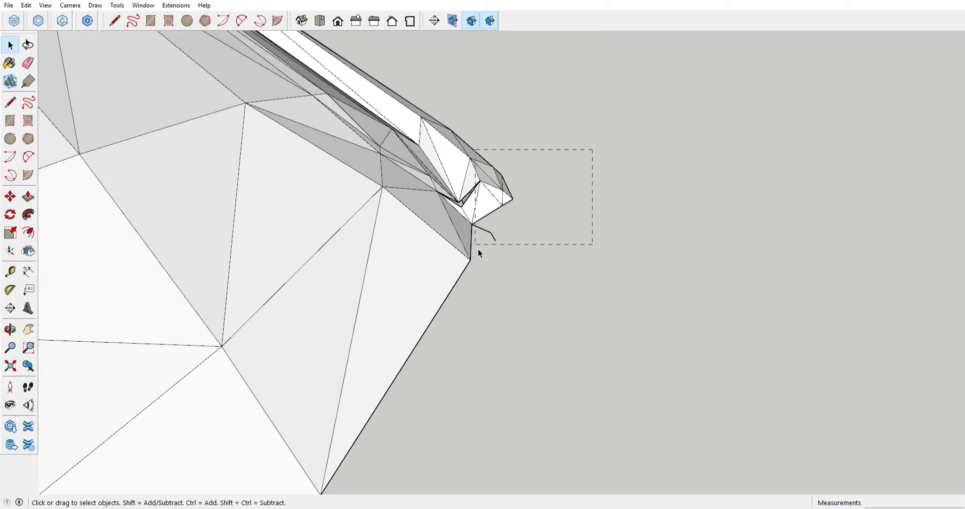
key("Delete")
Delete the stray edges and leftover faces around the narrow gap at the roof corner tip
middle_click_drag(478, 246, 404, 307)
key("l")
scroll(472, 220, "up", 2)
scroll(472, 220, "down", 2)
left_click(461, 228)
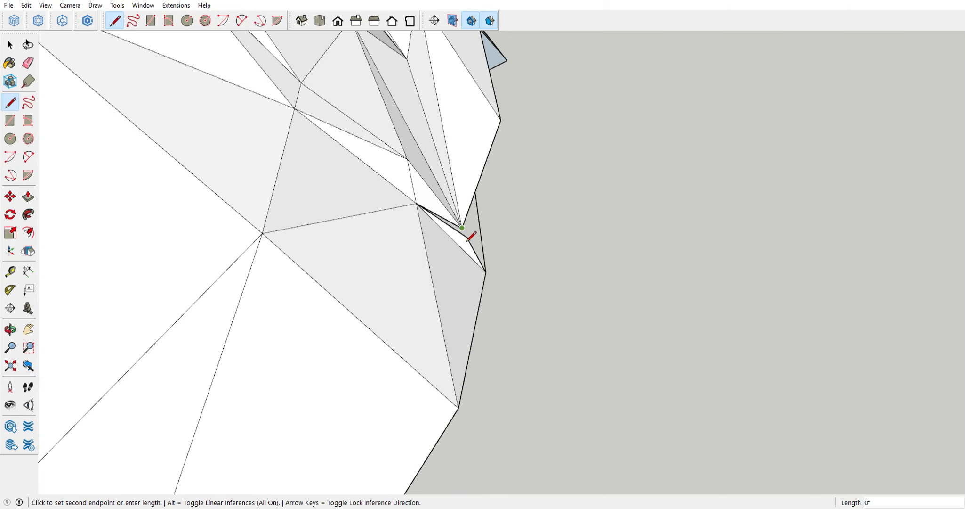
left_click_drag(479, 198, 477, 200)
key("Delete")
scroll(476, 200, "down", 4)
middle_click_drag(475, 199, 443, 205)
left_click_drag(435, 231, 434, 232)
key("Delete")
Delete the lowest body panel pieces hanging below the foot of the rear pillar
scroll(434, 230, "down", 6)
middle_click_drag(435, 226, 462, 188)
scroll(523, 188, "up", 4)
scroll(463, 238, "down", 3)
mouse_move(463, 238)
middle_mouse_down()
mouse_move(409, 188)
mouse_move(339, 203)
middle_mouse_up()
scroll(502, 200, "down", 4)
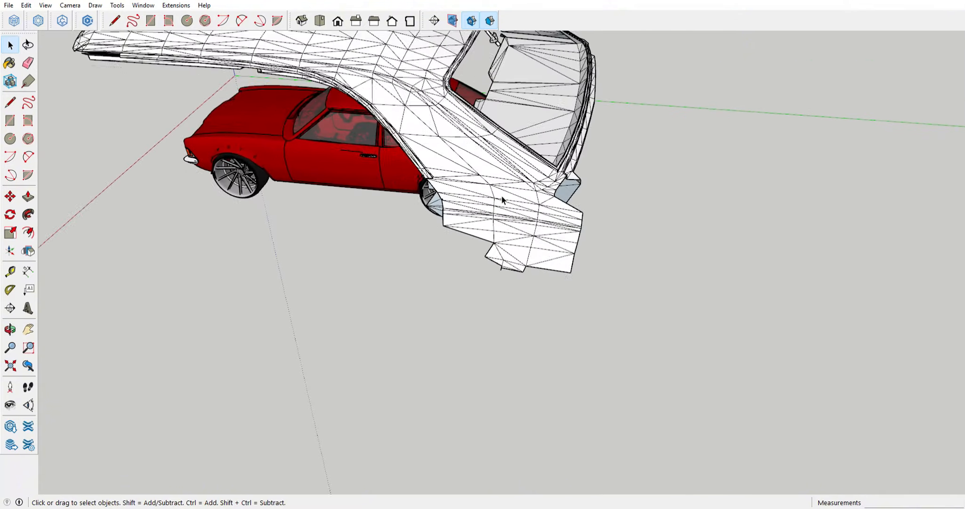
middle_click_drag(502, 200, 466, 240)
left_click_drag(655, 237, 453, 373)
key("Delete")
Remove the remaining side panel strips and triangular faces from the rear pillar's lower end
middle_click_drag(455, 370, 634, 276)
scroll(424, 255, "up", 3)
middle_click_drag(397, 282, 440, 264)
left_click_drag(440, 264, 336, 333)
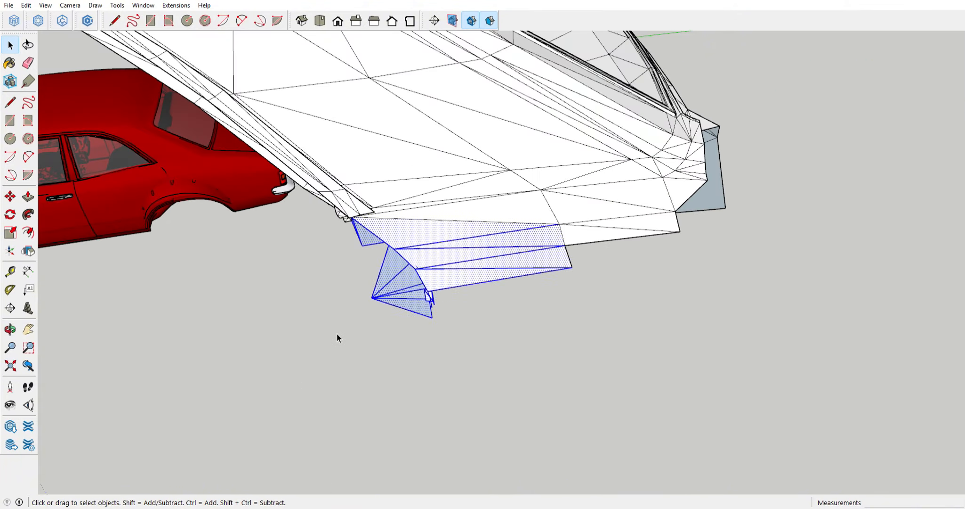
key("Delete")
left_click_drag(557, 229, 453, 312)
key("Delete")
key("Delete")
left_click_drag(599, 214, 548, 239)
key("Delete")
Delete the bracket-like frame fragments and loose edges beside the rear pillar's outer corner
mouse_move(448, 231)
middle_mouse_down()
mouse_move(500, 218)
mouse_move(593, 263)
middle_mouse_up()
scroll(640, 311, "up", 5)
scroll(640, 311, "down", 4)
left_click_drag(631, 320, 619, 338)
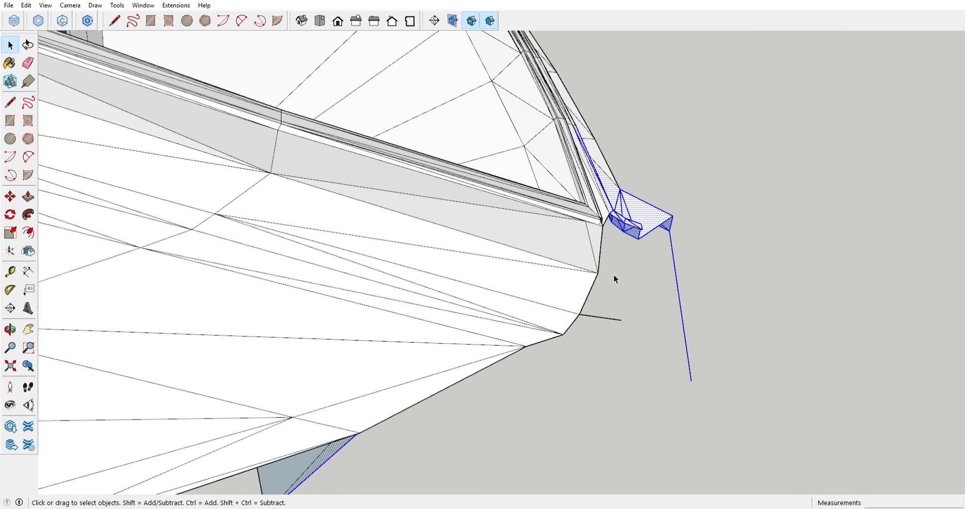
key("Delete")
Delete the leftover body pieces around the rear pillar feet by the rear window opening
scroll(614, 275, "down", 4)
mouse_move(614, 275)
middle_mouse_down()
mouse_move(543, 330)
mouse_move(554, 389)
mouse_move(463, 226)
middle_mouse_up()
scroll(554, 389, "down", 4)
left_click_drag(455, 191, 361, 300)
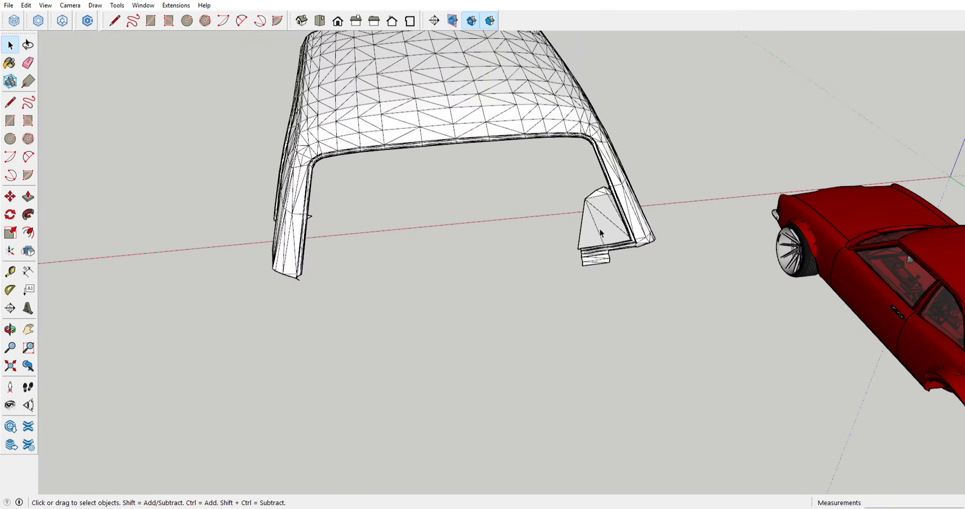
scroll(601, 232, "up", 3)
left_click_drag(503, 247, 500, 248)
key("Delete")
Remove sections of the side window frame strip along the curved side edge of the roof
scroll(676, 295, "up", 5)
middle_click_drag(675, 294, 576, 160)
scroll(543, 316, "down", 5)
scroll(719, 232, "up", 4)
scroll(718, 233, "up", 2)
left_click_drag(722, 255, 568, 215)
key("Delete")
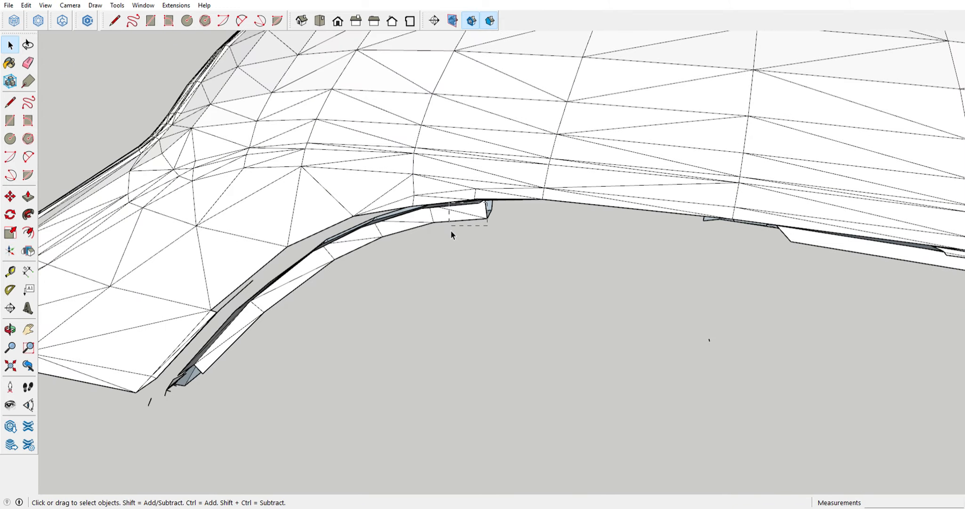
middle_click_drag(451, 234, 399, 173)
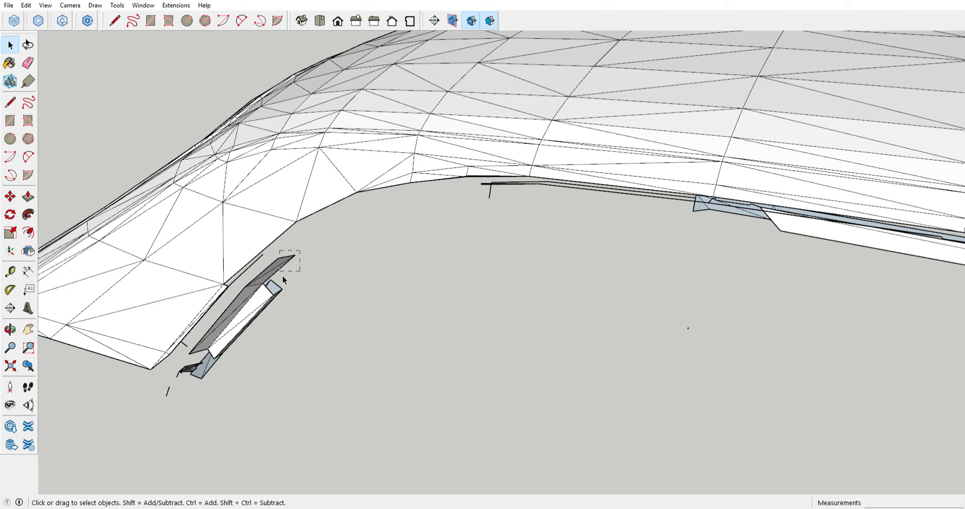
Delete the thin sliver along the outer edge of the wide rear pillar
middle_click_drag(181, 391, 767, 311)
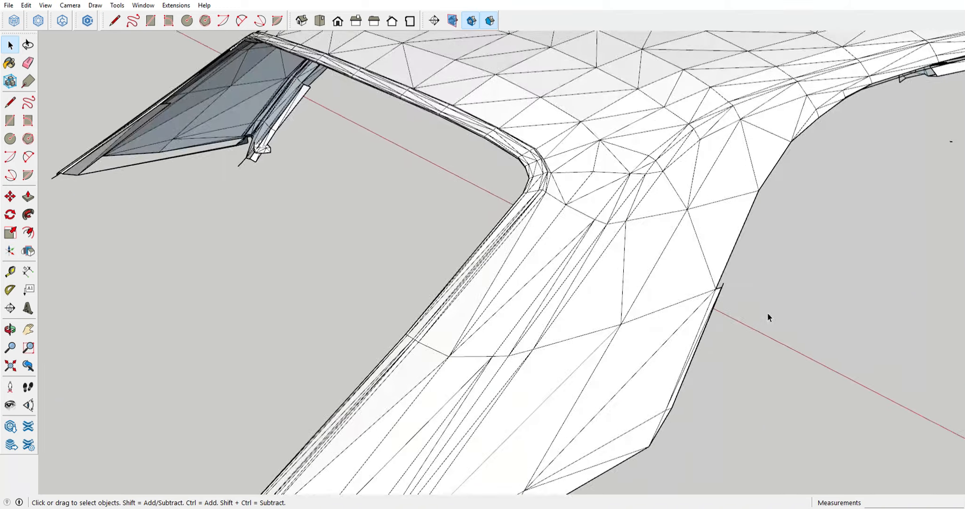
scroll(767, 309, "up", 5)
left_click_drag(605, 278, 588, 271)
key("Delete")
scroll(588, 271, "down", 5)
scroll(504, 402, "up", 2)
scroll(504, 403, "down", 4)
Delete the loose frame lines floating just below the side edge of the roof
middle_click_drag(504, 402, 437, 170)
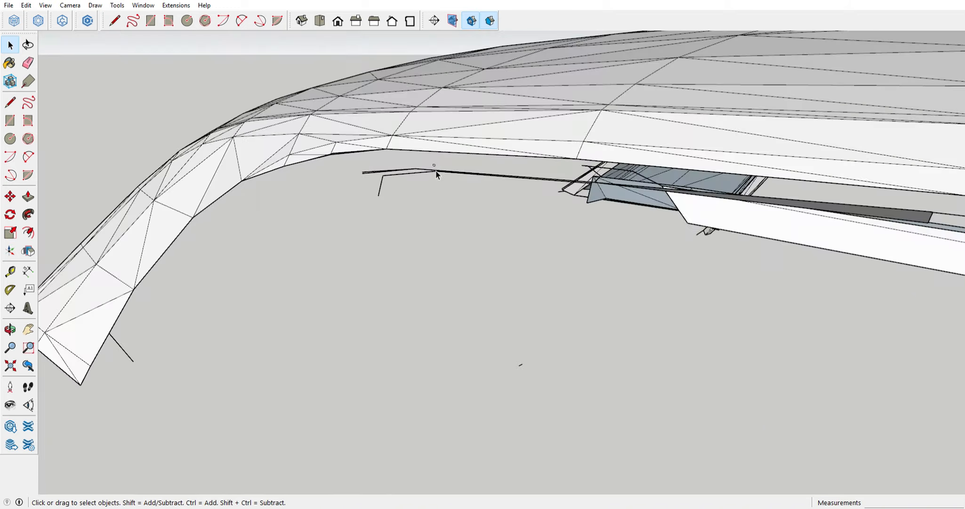
left_click(438, 172)
key("Delete")
scroll(190, 326, "down", 3)
scroll(414, 254, "up", 5)
middle_click_drag(415, 264, 355, 235)
left_click_drag(353, 273, 209, 274)
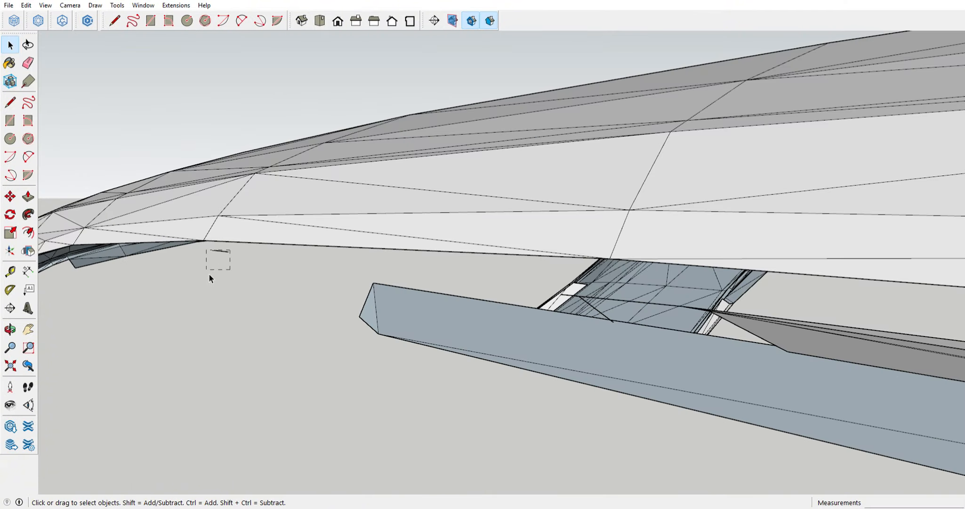
Clear the remaining isolated edges and frame fragments from beneath the same roof side
middle_click_drag(209, 274, 384, 354)
scroll(249, 318, "up", 3)
left_click_drag(120, 398, 85, 434)
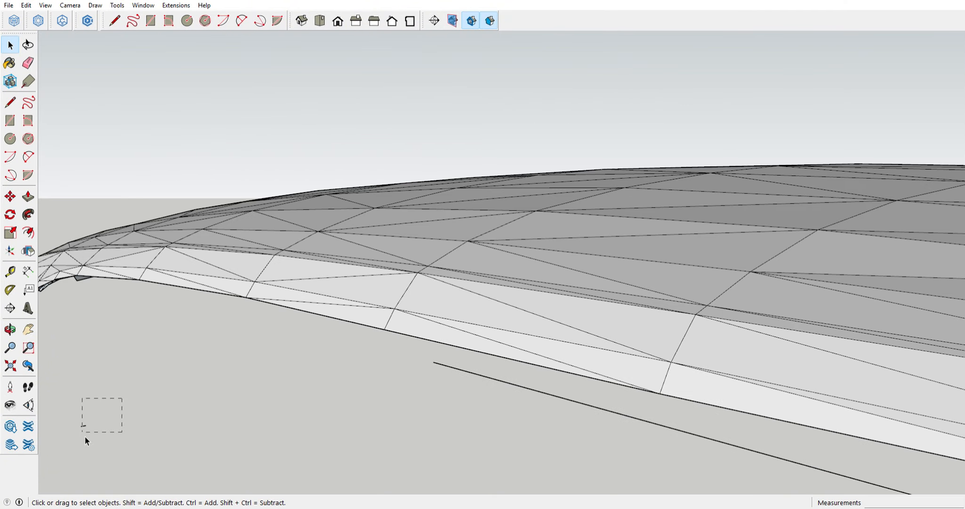
key("Delete")
scroll(188, 414, "down", 3)
middle_click_drag(189, 414, 250, 377)
left_click_drag(124, 290, 98, 310)
key("Delete")
Delete the detached frame strip beside the roof edge on the opposite side
middle_click_drag(98, 281, 285, 440)
scroll(284, 440, "down", 5)
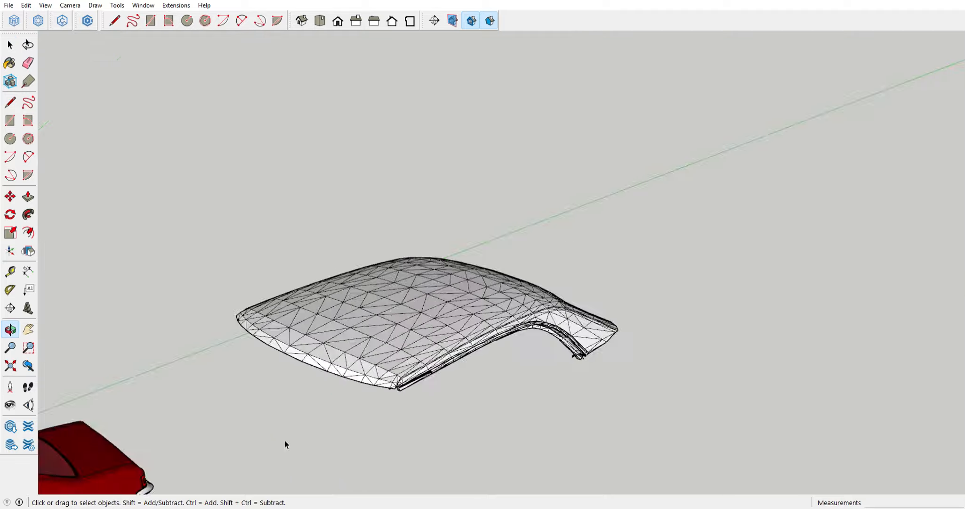
scroll(612, 339, "up", 8)
middle_click_drag(612, 339, 636, 389)
scroll(593, 316, "up", 5)
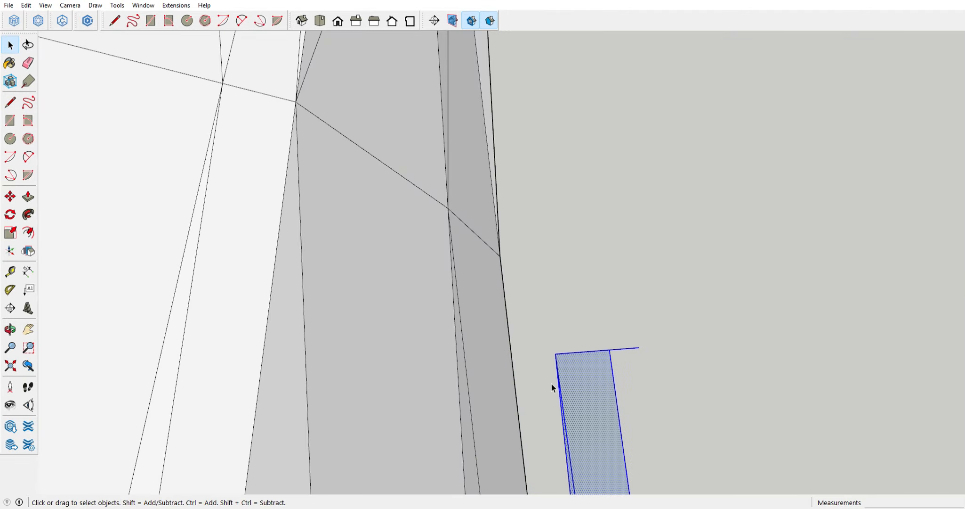
scroll(552, 383, "down", 5)
scroll(558, 334, "up", 5)
middle_click_drag(522, 124, 491, 386)
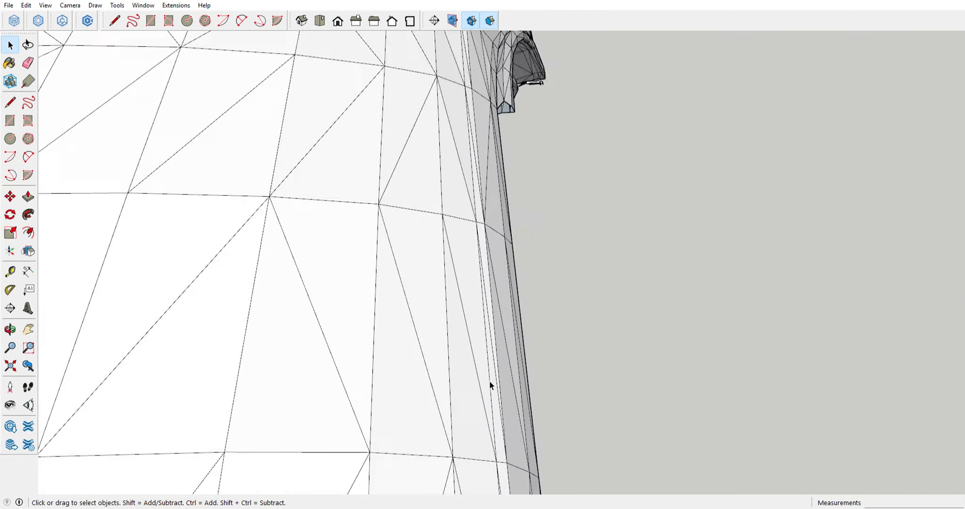
scroll(523, 189, "up", 3)
key("Delete")
Delete the protruding frame pieces one after another along the opposite roof side
middle_click_drag(525, 215, 584, 264)
left_click_drag(588, 255, 564, 304)
key("Delete")
middle_click_drag(564, 304, 587, 235)
left_click_drag(588, 221, 560, 263)
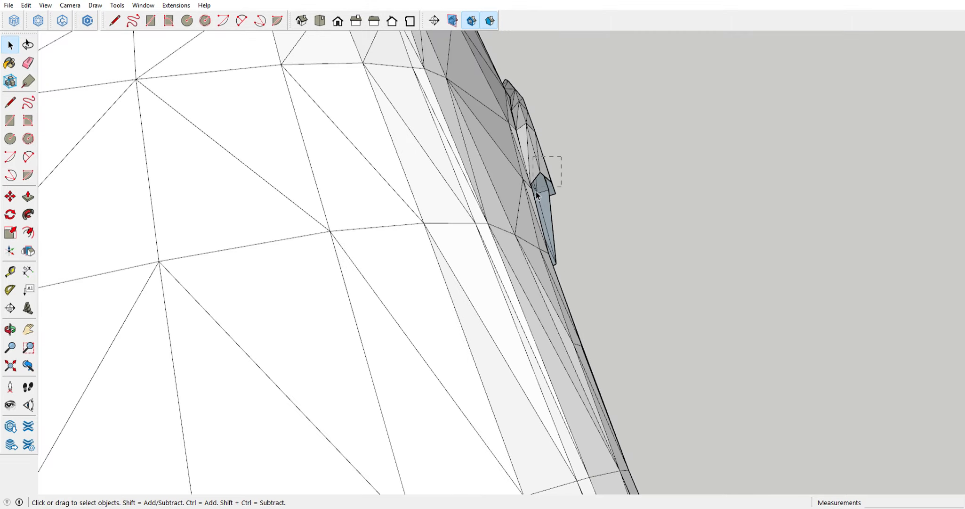
key("Delete")
middle_click_drag(536, 192, 568, 194)
left_click_drag(568, 193, 525, 269)
key("Delete")
Remove the small frame remnants and short stray edge further along the opposite roof side
scroll(542, 226, "up", 4)
scroll(518, 212, "down", 6)
scroll(511, 164, "up", 4)
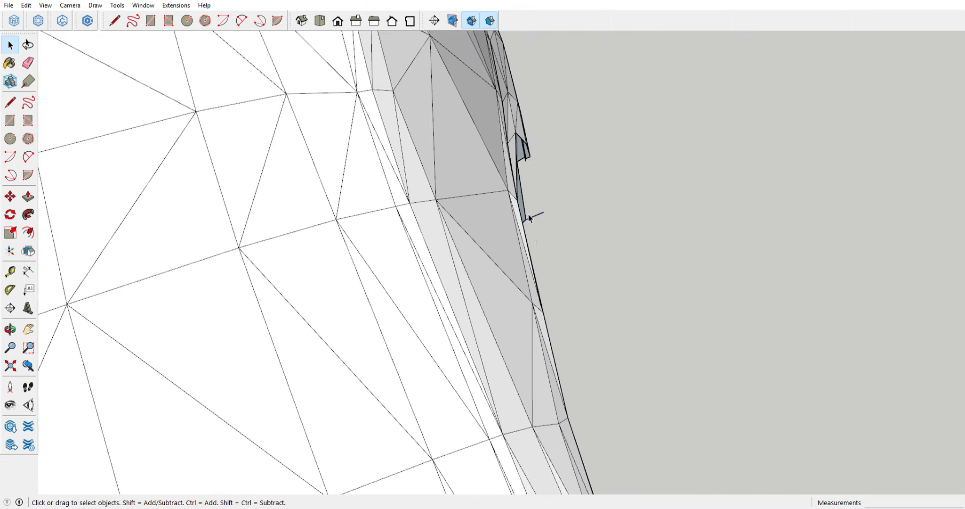
key("Delete")
middle_click_drag(523, 150, 408, 141)
scroll(560, 189, "up", 4)
mouse_move(584, 236)
left_mouse_down()
mouse_move(559, 280)
mouse_move(576, 321)
left_mouse_up()
key("Delete")
Delete the frame strip end and tangled stray edges near the foot of that side's pillar
scroll(563, 301, "down", 5)
scroll(558, 236, "up", 5)
key("Delete")
scroll(573, 354, "down", 5)
middle_click_drag(568, 339, 564, 300)
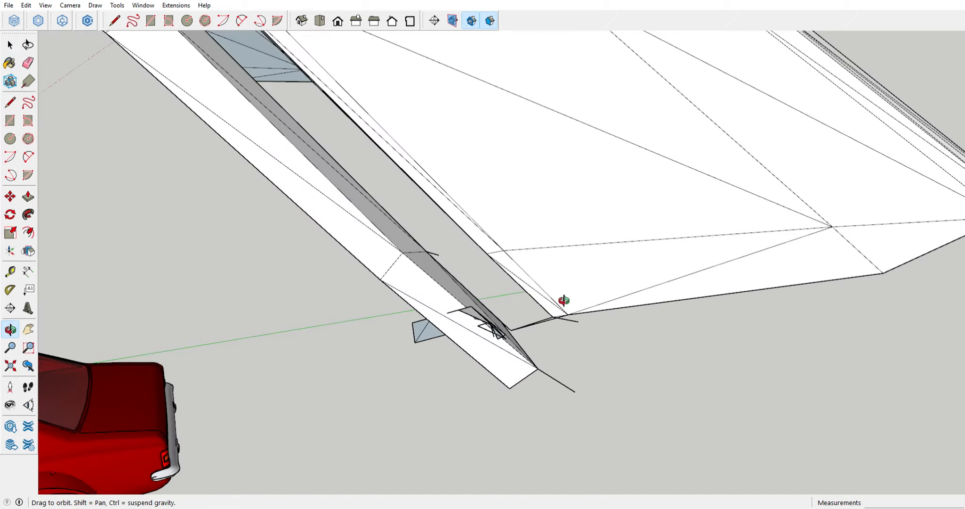
key("Delete")
scroll(541, 346, "down", 8)
scroll(491, 351, "up", 5)
left_click_drag(561, 346, 511, 379)
key("Delete")
Remove the remaining window frame strips beneath the opposite side edge of the roof
left_click_drag(546, 324, 468, 383)
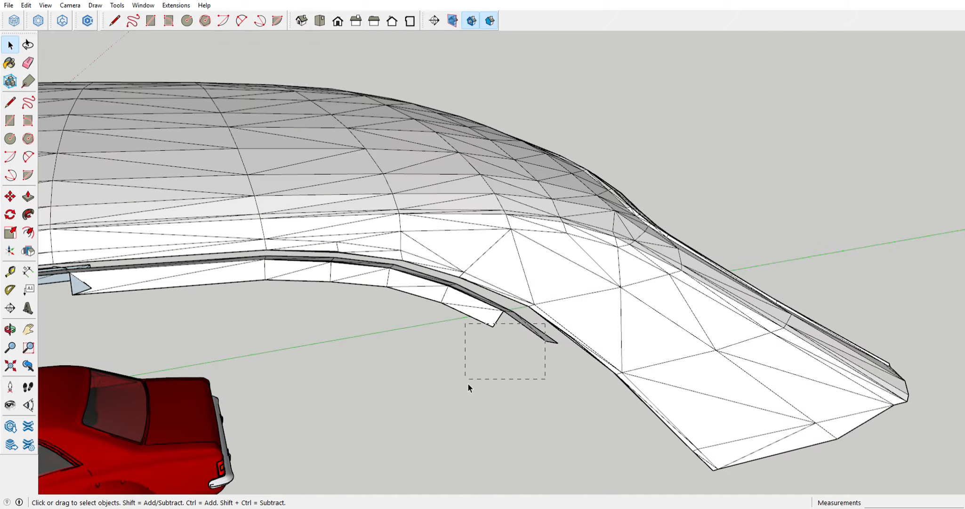
middle_click_drag(302, 307, 181, 260)
middle_click_drag(98, 332, 415, 278, "shift")
left_click_drag(416, 277, 402, 300)
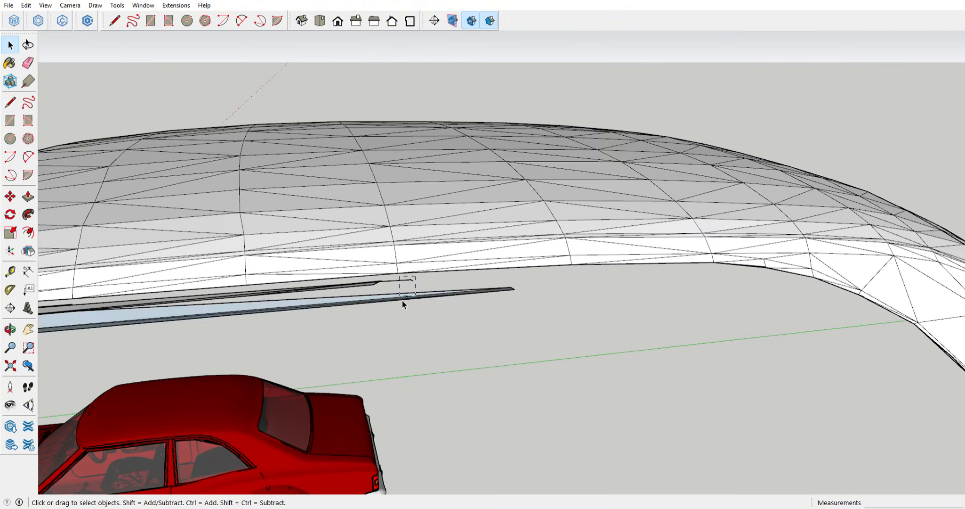
mouse_move(367, 305)
middle_mouse_down()
mouse_move(362, 291)
mouse_move(251, 218)
mouse_move(499, 398)
mouse_move(323, 252)
middle_mouse_up()
scroll(323, 252, "down", 5)
scroll(678, 221, "up", 4)
middle_click_drag(625, 302, 381, 202)
scroll(381, 203, "down", 5)
scroll(395, 293, "up", 5)
Delete the narrow flap along the rear pillar's inner edge at the rear window opening
middle_click_drag(394, 292, 709, 284)
scroll(455, 343, "up", 3)
scroll(710, 284, "up", 3)
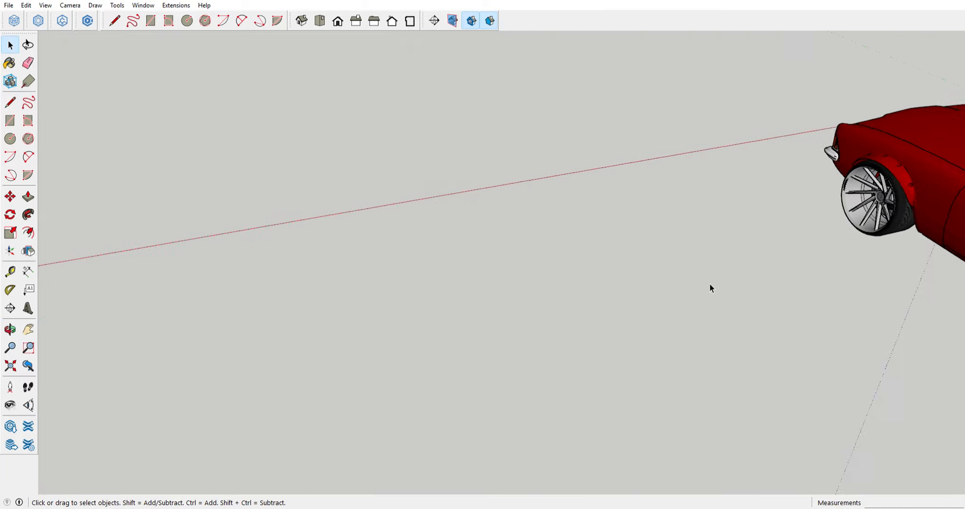
scroll(679, 356, "down", 3)
scroll(679, 357, "down", 2)
scroll(692, 360, "up", 5)
middle_click_drag(692, 360, 639, 240)
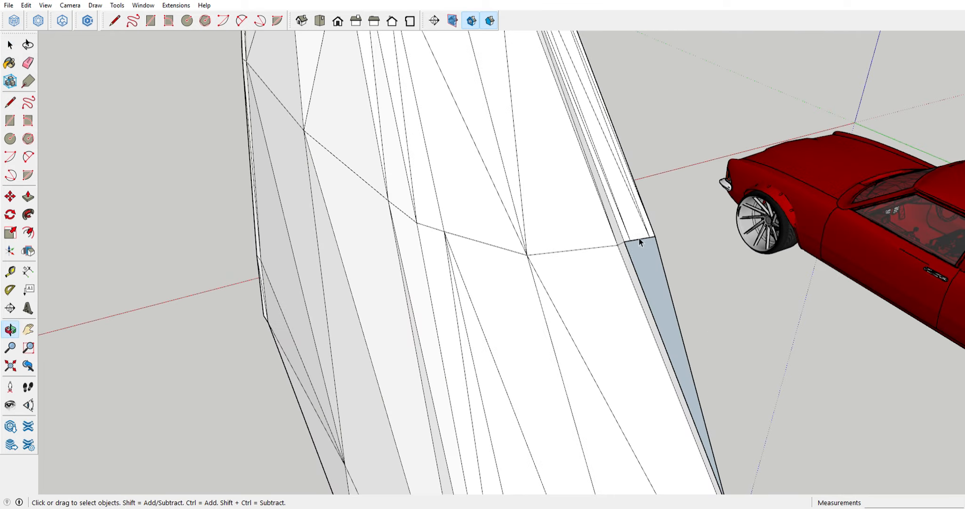
left_click_drag(655, 279, 652, 282)
key("Delete")
Delete the frame lip pieces at the near corner of the rear window opening
scroll(652, 282, "down", 3)
mouse_move(535, 88)
middle_mouse_down()
mouse_move(550, 93)
mouse_move(646, 237)
middle_mouse_up()
scroll(647, 237, "down", 5)
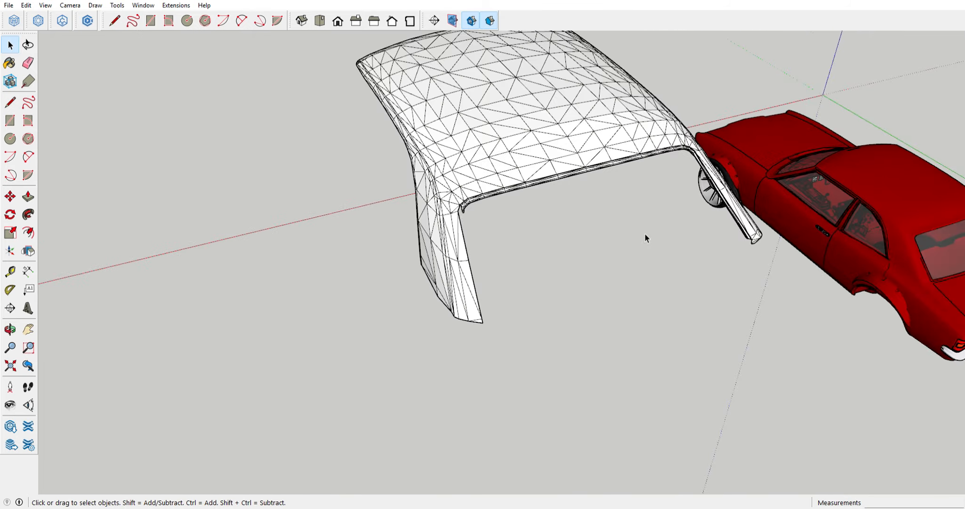
scroll(480, 210, "up", 5)
left_click_drag(507, 211, 458, 265)
key("Delete")
Trim the lip faces and short stray edges around the rear window opening's rounded corner
middle_click_drag(458, 264, 490, 212)
scroll(490, 212, "down", 3)
scroll(490, 211, "up", 5)
left_click_drag(506, 186, 488, 209)
key("Delete")
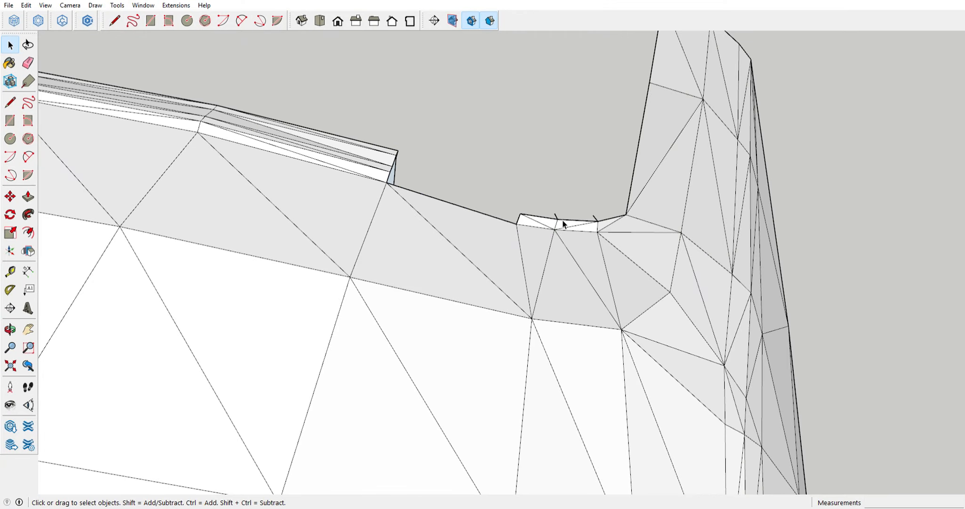
key("Delete")
Trim the layered window frame lip from the middle stretch of the roof's rear edge
scroll(202, 132, "down", 3)
middle_click_drag(202, 132, 458, 190, "shift")
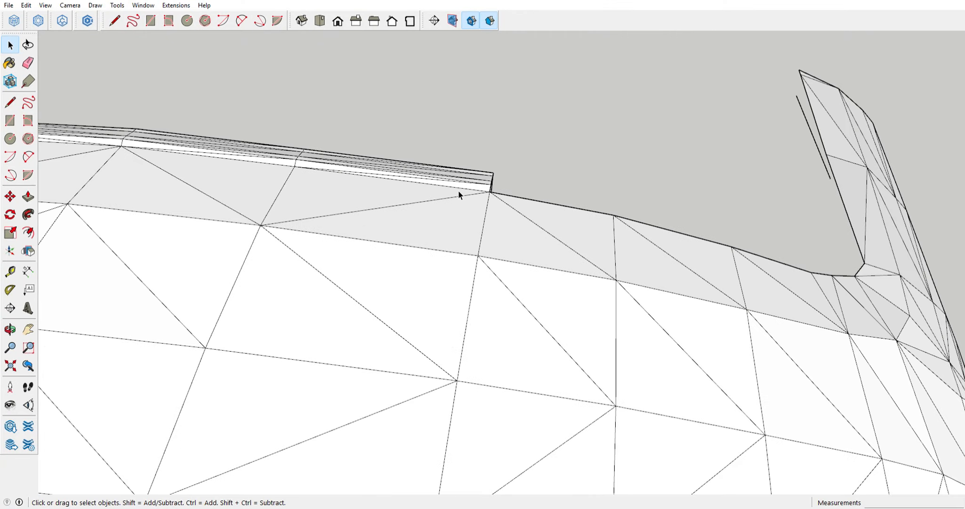
left_click_drag(508, 166, 488, 192)
key("Delete")
scroll(488, 192, "down", 3)
scroll(267, 179, "up", 2)
left_click_drag(322, 150, 278, 183)
key("Delete")
Remove the next stretch of frame lip towards the far corner of the rear window opening
scroll(208, 190, "up", 5)
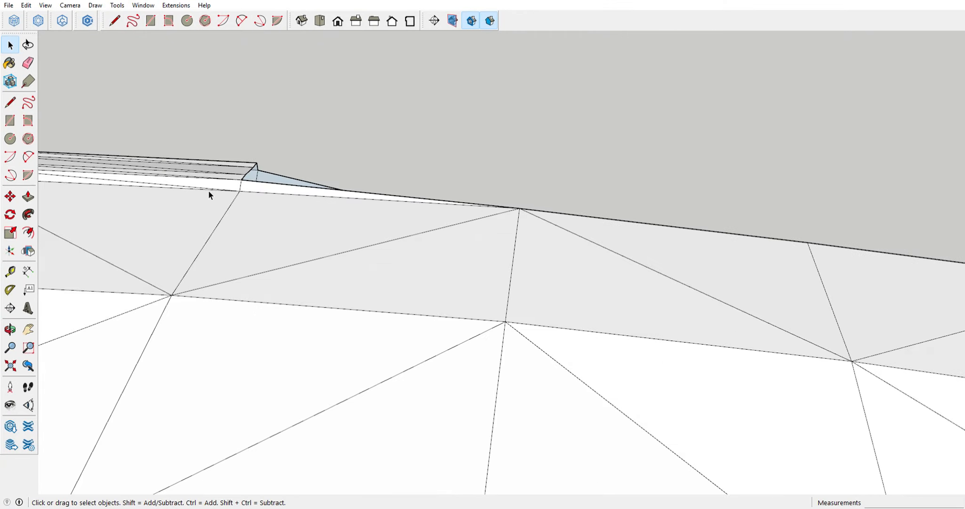
scroll(467, 179, "down", 5)
left_click_drag(435, 189, 329, 221)
key("Delete")
scroll(366, 212, "up", 4)
key("Delete")
Delete the remaining frame lip pieces and short edges at the far corner of the rear window opening
middle_click_drag(328, 221, 245, 231)
scroll(240, 231, "up", 2)
left_click_drag(239, 232, 198, 285)
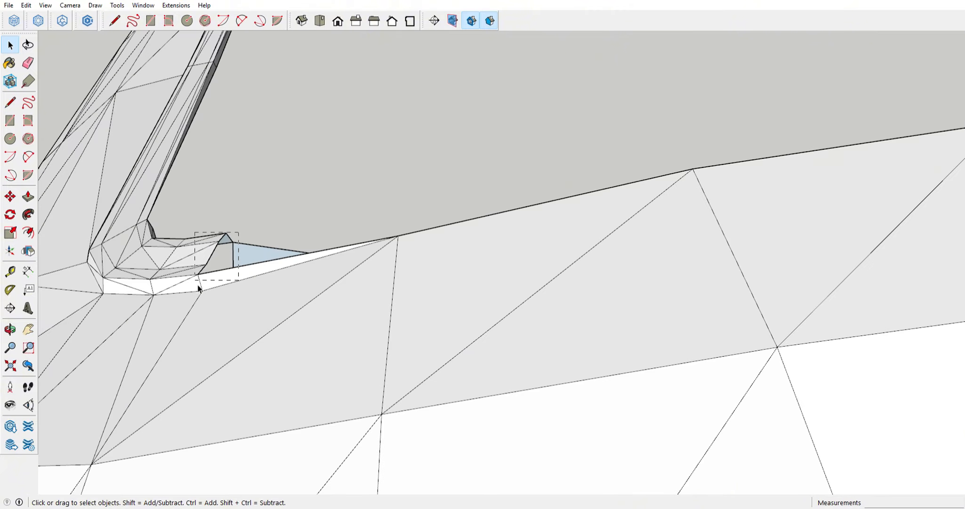
key("Delete")
middle_click_drag(145, 273, 336, 330)
left_click_drag(326, 358, 273, 396)
key("Delete")
scroll(271, 398, "up", 1)
left_click_drag(287, 368, 272, 399)
key("Delete")
Remove the loose stray edges left along the roof's trimmed rear edge
middle_click_drag(269, 401, 251, 310)
middle_click_drag(226, 350, 450, 245)
scroll(374, 317, "down", 3)
left_click_drag(448, 243, 439, 255)
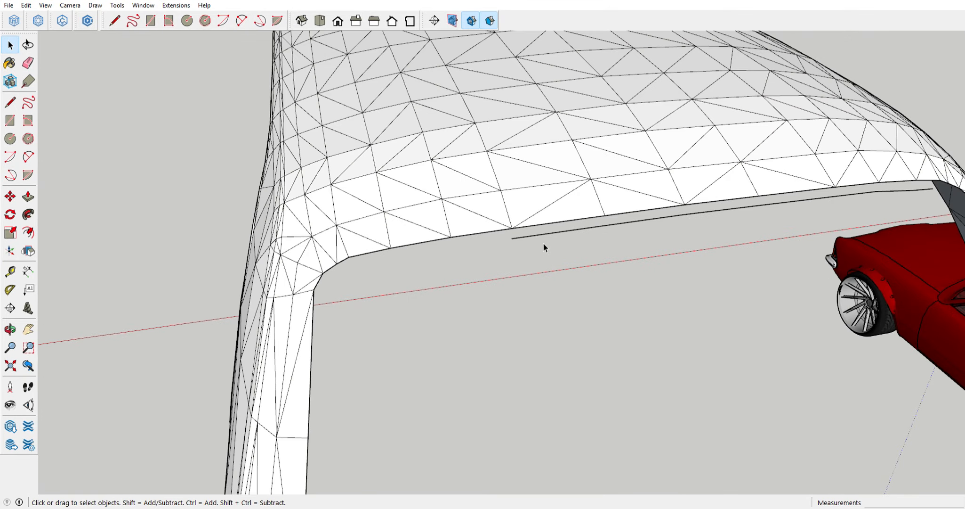
scroll(544, 246, "down", 5)
scroll(557, 244, "up", 2)
middle_click_drag(674, 244, 410, 281)
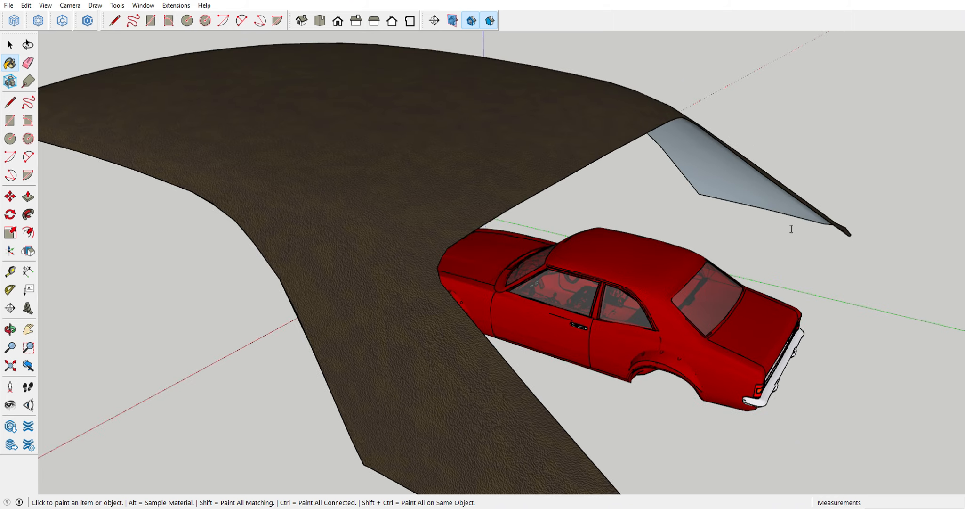
Paint the isolated roof skin with the dark leather material and select the whole roof
left_click(775, 188)
scroll(521, 283, "down", 3)
key("space")
left_click(386, 235)
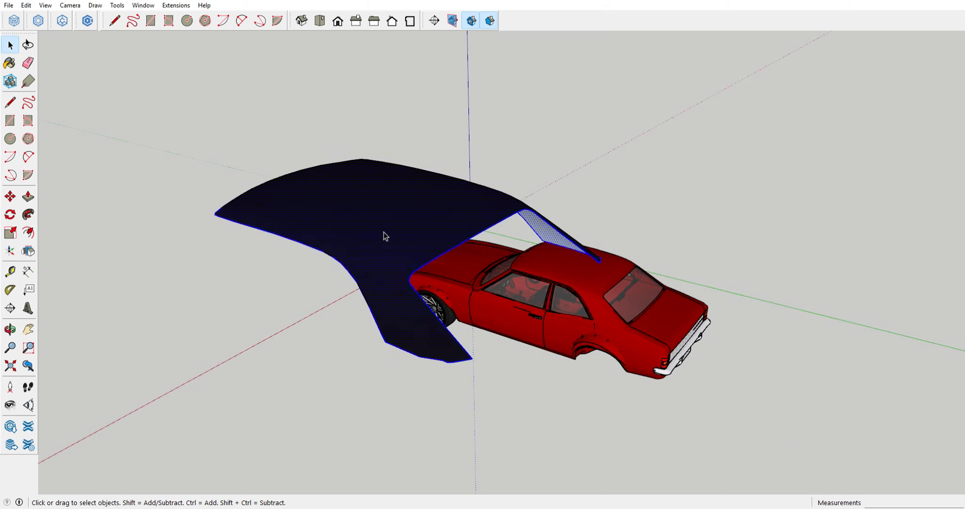
Move the leather roof cover to the open area behind the car
middle_click_drag(302, 226, 226, 236)
left_click(9, 196)
left_click(172, 383)
left_click(706, 442)
middle_click_drag(706, 141, 912, 34)
middle_click_drag(420, 313, 410, 315)
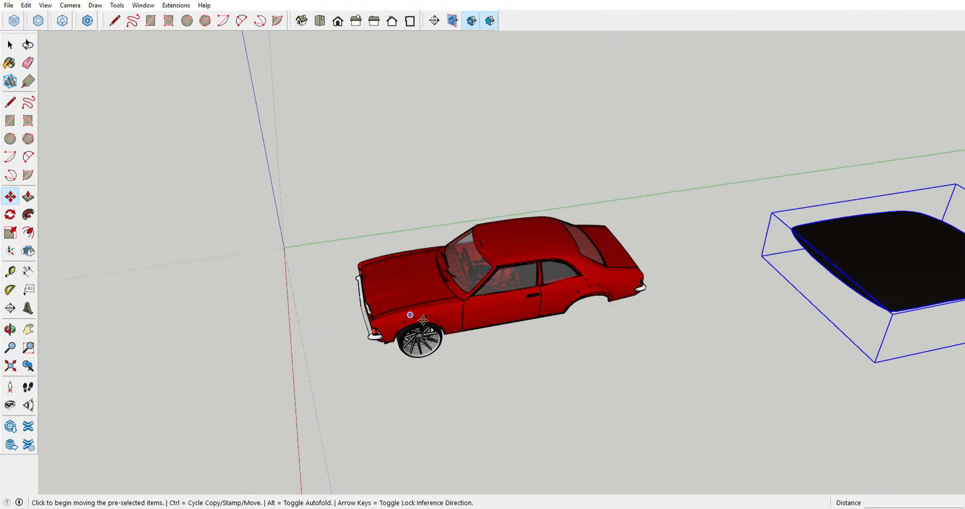
Move the leather roof cover by its front corner onto the matching corner of the car's roof
scroll(793, 300, "up", 5)
left_click(723, 264)
scroll(707, 265, "down", 6)
scroll(400, 231, "up", 10)
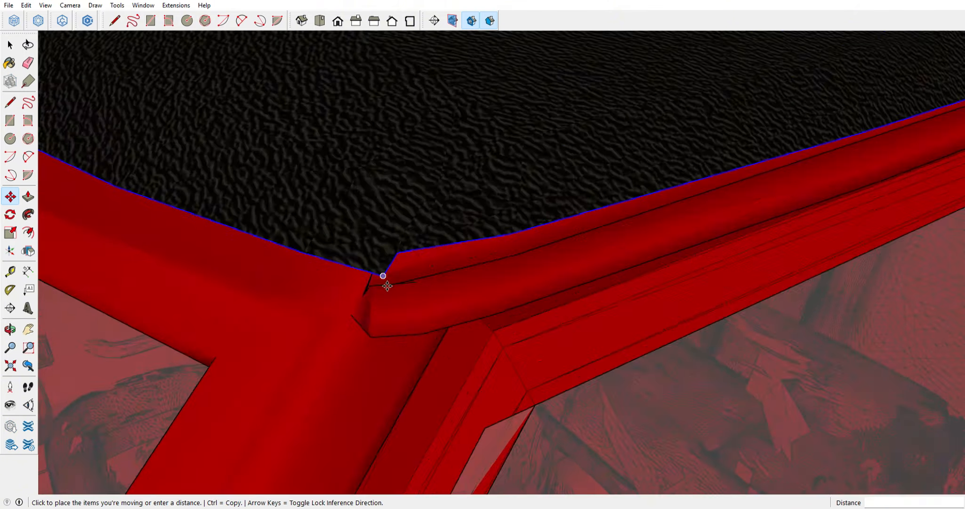
middle_click_drag(387, 286, 378, 332)
left_click(378, 331)
scroll(646, 377, "down", 10)
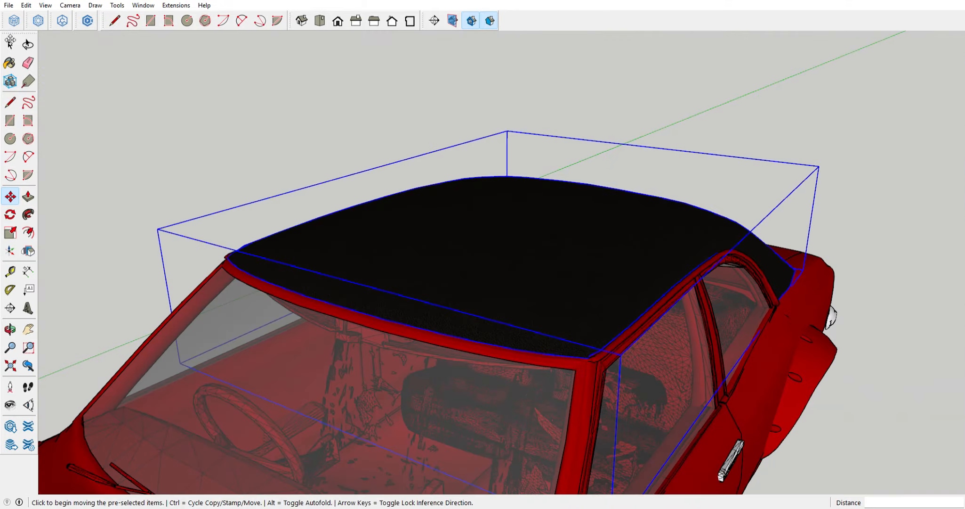
Copy the front wheel to the rear wheel arch on the same side of the car
key("space")
left_click(263, 160)
middle_click_drag(264, 160, 476, 212)
left_click(388, 360)
left_click(10, 196)
scroll(212, 203, "down", 6)
middle_click_drag(452, 386, 337, 424)
key("ctrl")
left_click(337, 432)
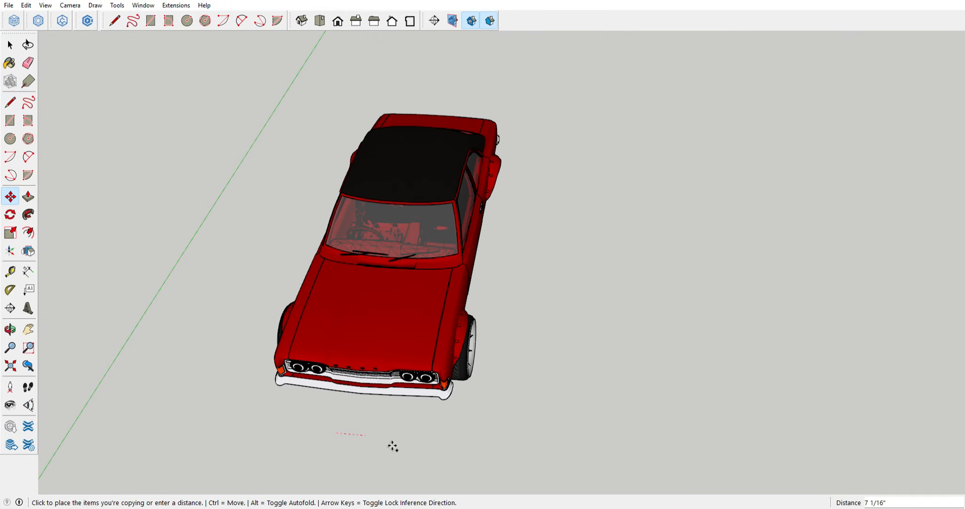
middle_click_drag(491, 175, 263, 137)
scroll(566, 212, "up", 3)
middle_click_drag(662, 237, 264, 221)
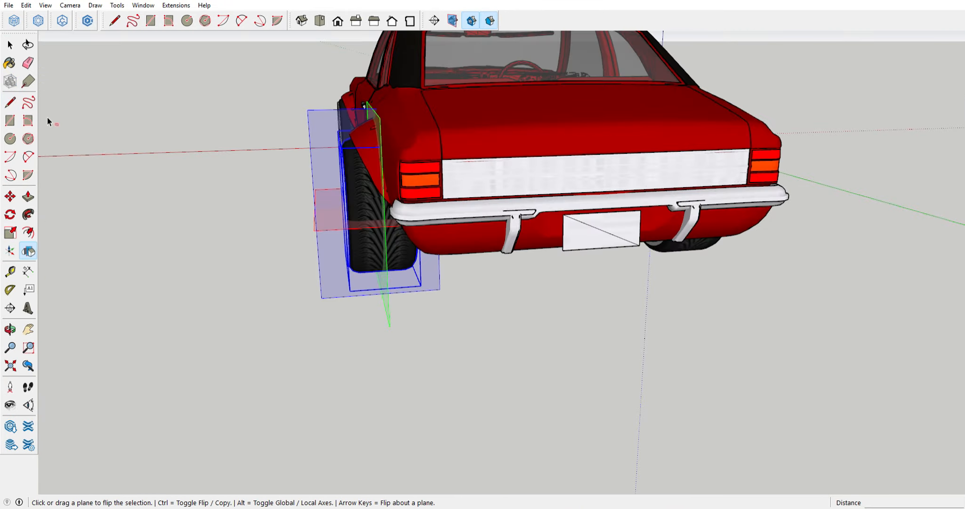
Move the copied rear wheel sideways so it sits under the rear fender flare
left_click(10, 195)
scroll(367, 203, "up", 5)
middle_click_drag(329, 188, 348, 222)
left_click(328, 209)
left_click(332, 209)
key("space")
scroll(491, 366, "down", 8)
middle_click_drag(491, 366, 317, 251)
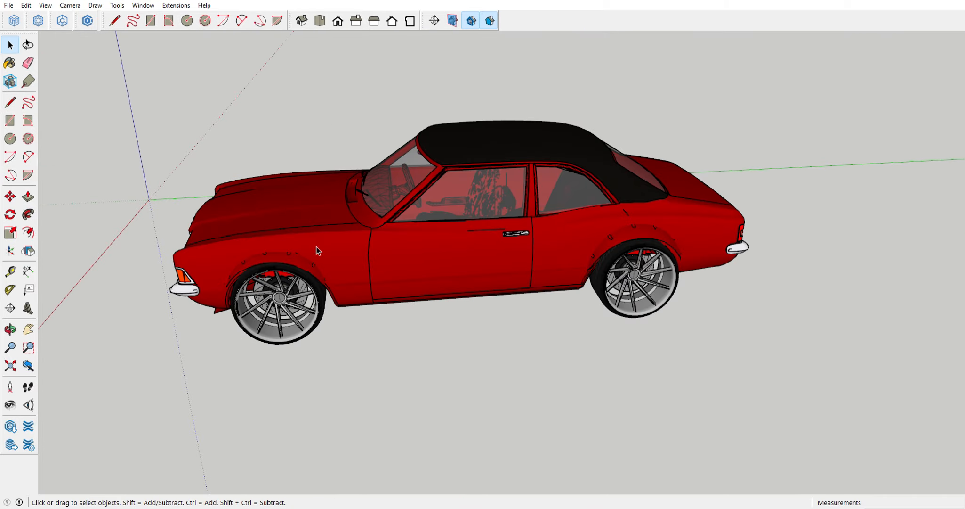
middle_click_drag(419, 217, 405, 189)
middle_click_drag(697, 269, 511, 258)
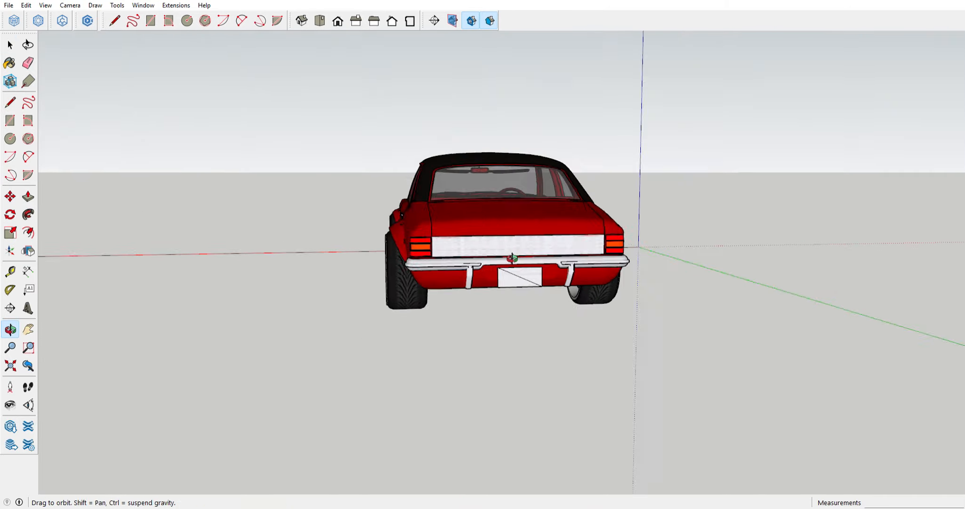
middle_click_drag(627, 212, 401, 257)
left_click(8, 5)
left_click(23, 50)
Open the car body for editing and delete the front door panel to expose the interior
middle_click_drag(639, 160, 424, 241)
scroll(518, 245, "up", 4)
middle_click_drag(527, 301, 466, 302)
double_click(404, 275)
scroll(399, 253, "up", 3)
key("Delete")
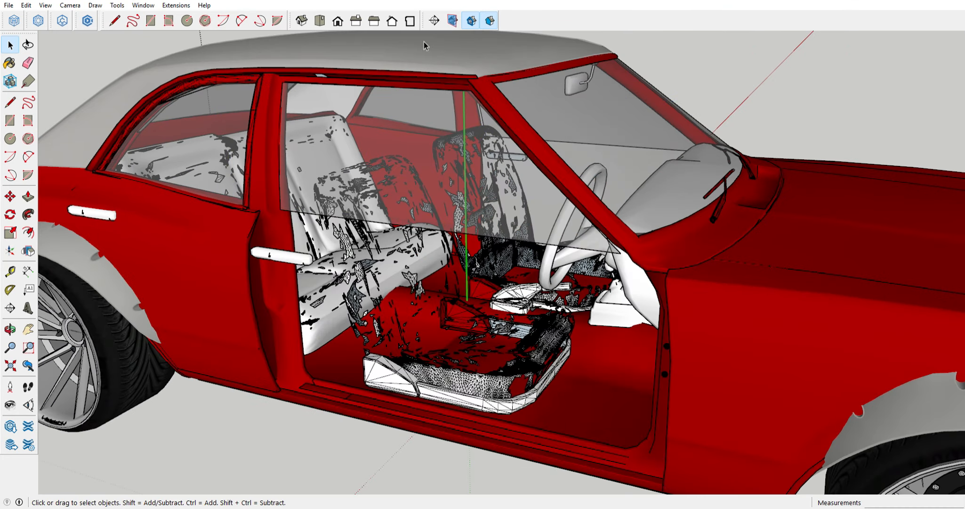
Delete the broken front seat upholstery meshes from the cabin
middle_click_drag(471, 368, 480, 321)
left_click(483, 325)
left_click(488, 349)
scroll(488, 349, "up", 2)
scroll(485, 358, "down", 5)
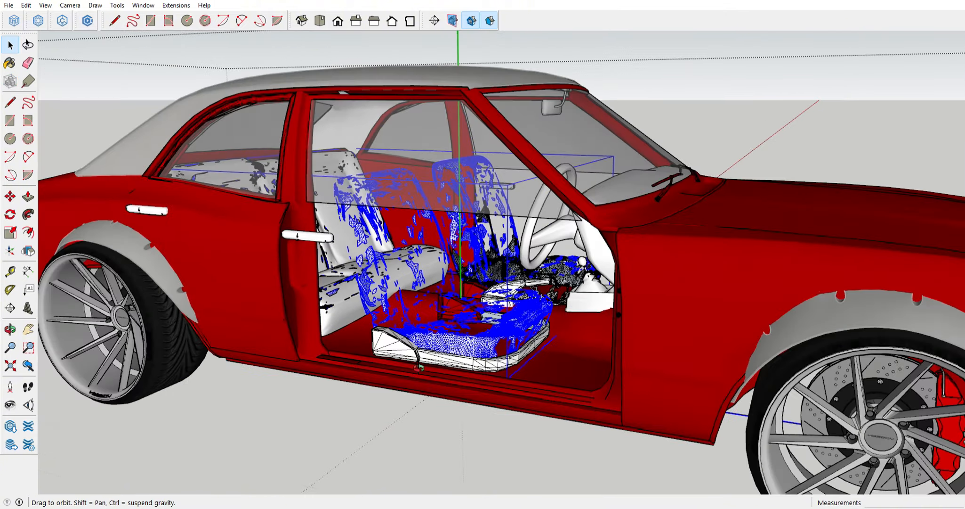
key("Delete")
middle_click_drag(428, 363, 596, 305)
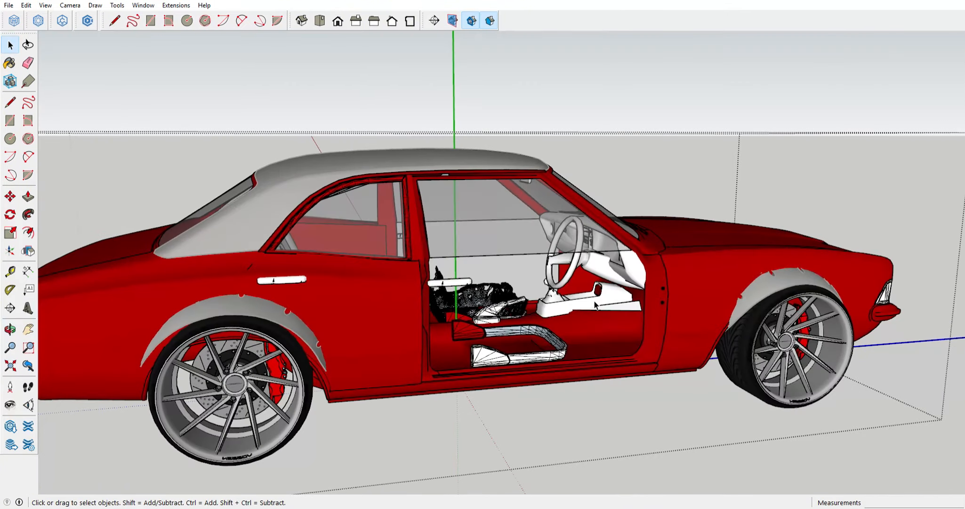
Delete the old front seat's base frame from the cabin floor
double_click(540, 363)
middle_click_drag(540, 363, 550, 285)
left_click_drag(407, 387, 409, 386)
key("Delete")
middle_click_drag(464, 334, 450, 373)
Delete the leftover jagged seat mesh together with the old rear bench
key("Escape")
left_click(473, 301)
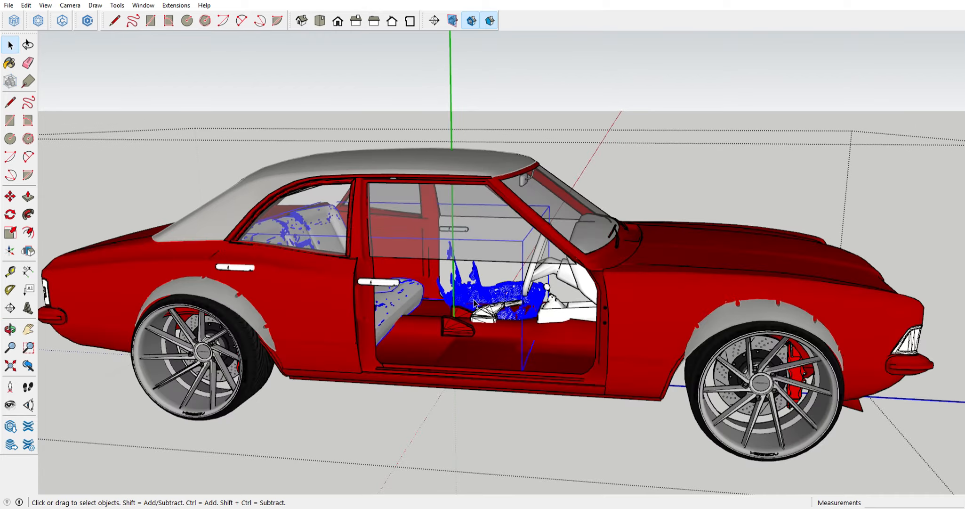
double_click(472, 299)
key("Escape")
scroll(454, 308, "up", 5)
key("Delete")
scroll(453, 310, "down", 3)
middle_click_drag(454, 310, 424, 344)
scroll(433, 343, "down", 2)
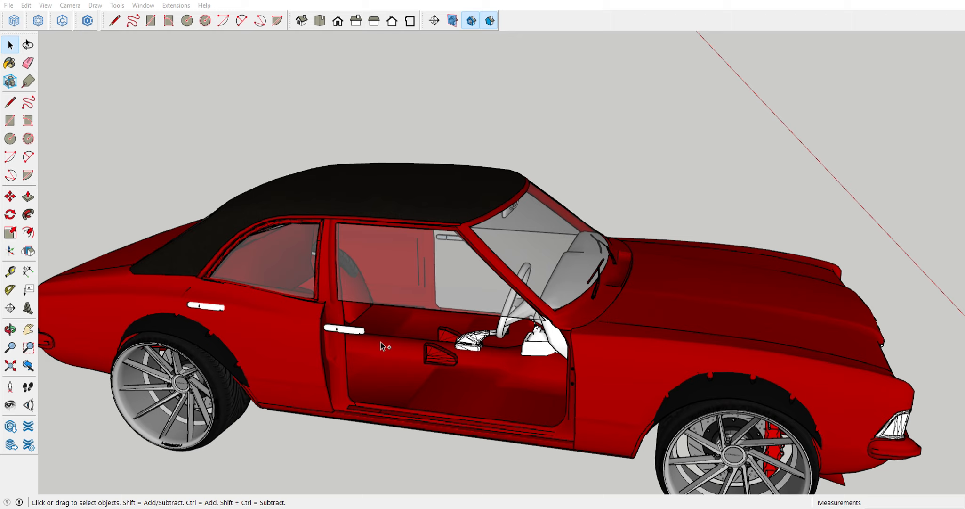
Paste the pair of black front seats and rotate them upright to face the car's front
scroll(427, 356, "down", 5)
key("ctrl+v")
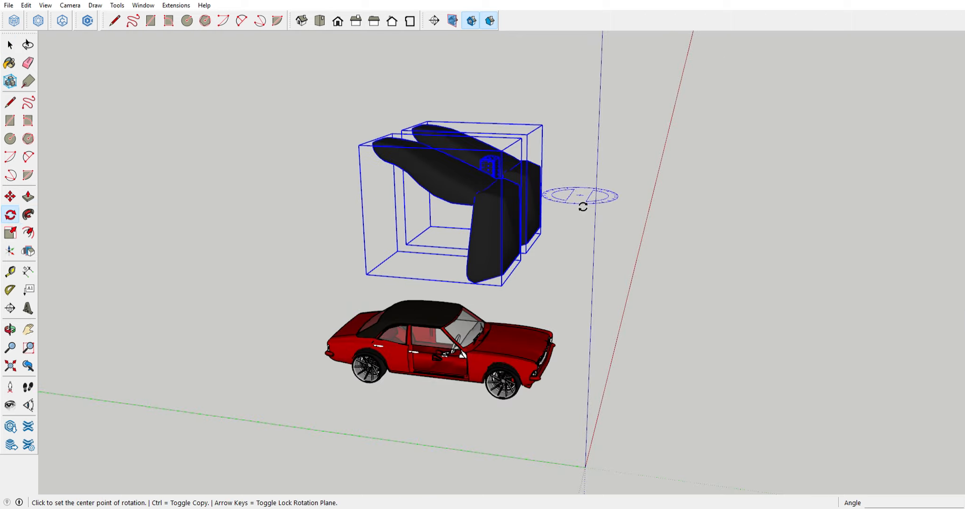
middle_click_drag(583, 206, 577, 303)
middle_click_drag(488, 288, 340, 202)
Move the pasted front seats down to the car at the cabin's door opening
key("m")
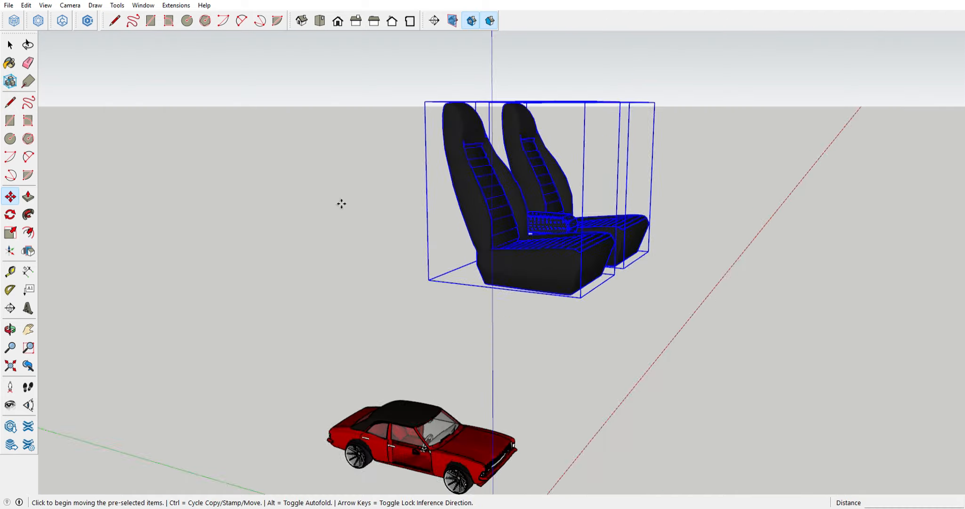
scroll(340, 203, "down", 1)
left_click(637, 51)
left_click(508, 418)
key("m")
middle_click_drag(288, 280, 301, 358)
left_click(550, 437)
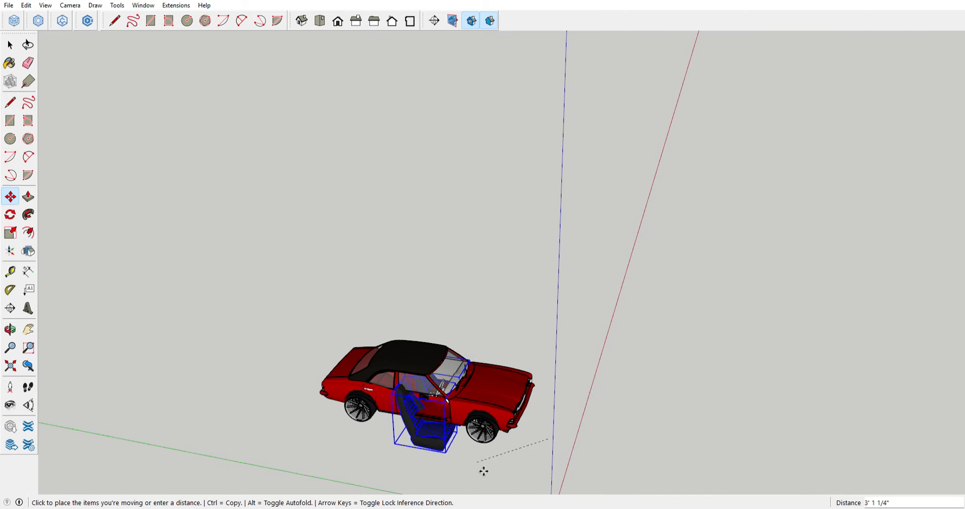
left_click(483, 469)
Scale the pair of front seats uniformly to about 0.70
scroll(429, 448, "up", 5)
left_click(429, 448)
left_click(482, 361)
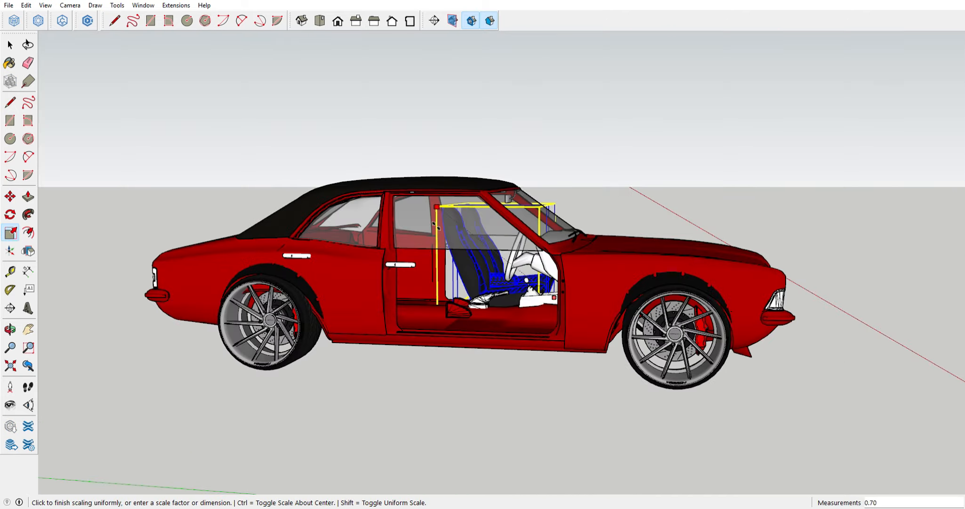
Move the scaled front seats inside the cabin, down towards the floor
left_click(540, 443)
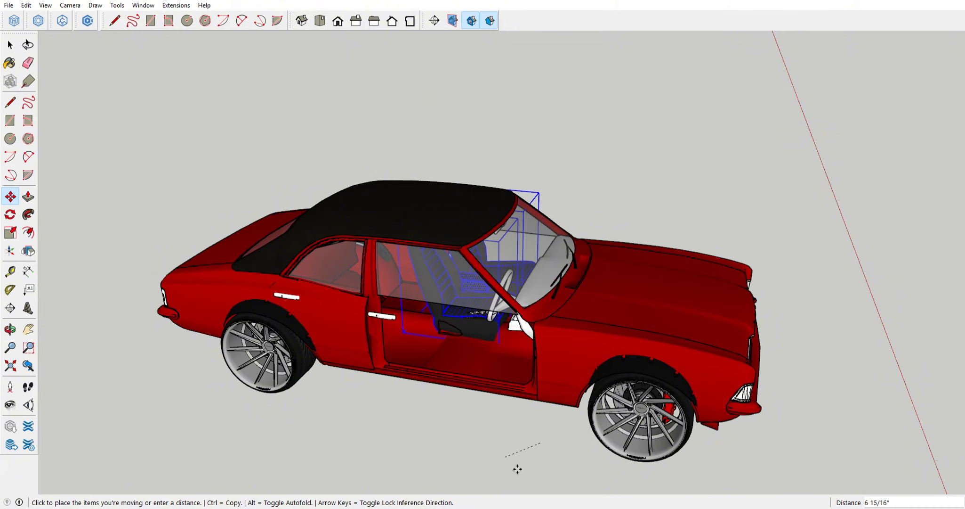
left_click(508, 468)
scroll(499, 400, "up", 4)
middle_click_drag(490, 415, 160, 413)
left_click(551, 373)
left_click(532, 375)
scroll(899, 280, "down", 3)
middle_click_drag(898, 280, 527, 268)
Select the near front seat on its own and adjust its position beside the door sill
key("space")
left_click(527, 268)
key("m")
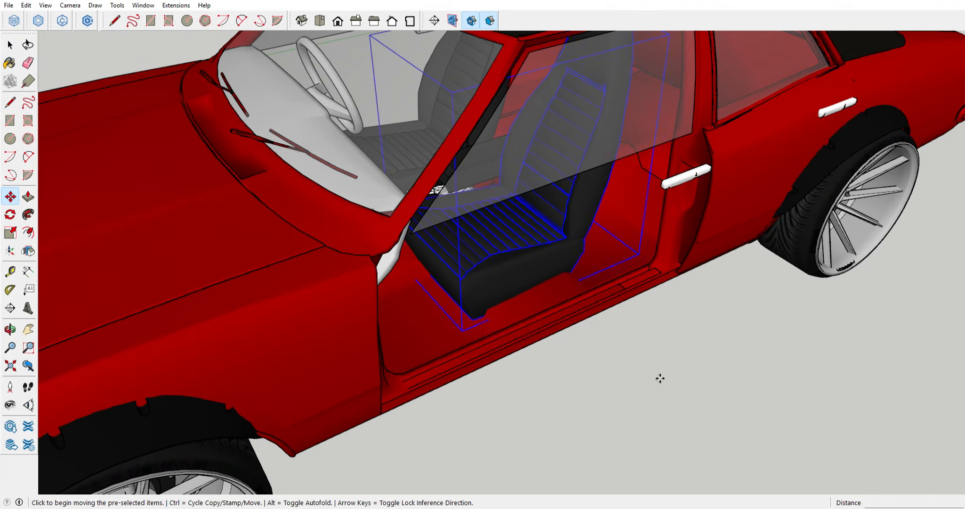
left_click(659, 378)
middle_click_drag(659, 377, 631, 302)
key("space")
Delete the unwanted piece between the two front seats
scroll(510, 246, "up", 3)
left_click(510, 246)
scroll(514, 254, "up", 1)
scroll(480, 259, "up", 4)
scroll(355, 272, "down", 5)
key("Delete")
scroll(355, 272, "down", 1)
scroll(243, 300, "up", 2)
scroll(244, 300, "down", 1)
Select both front seats and move them together into place on the cabin floor
left_click(631, 302)
left_click(653, 267, "shift")
middle_click_drag(652, 267, 679, 200)
key("m")
left_click(679, 200)
middle_click_drag(610, 449, 560, 419)
left_click(84, 86)
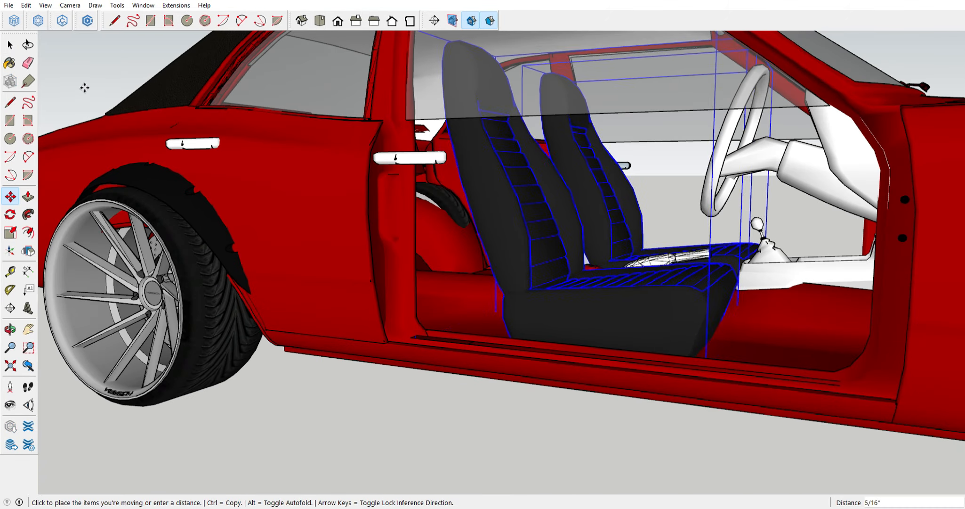
left_click(84, 86)
middle_click_drag(617, 183, 681, 183)
left_click(680, 194)
Scale both front seats uniformly to about 0.94
middle_click_drag(680, 193, 428, 329)
scroll(539, 378, "down", 3)
key("s")
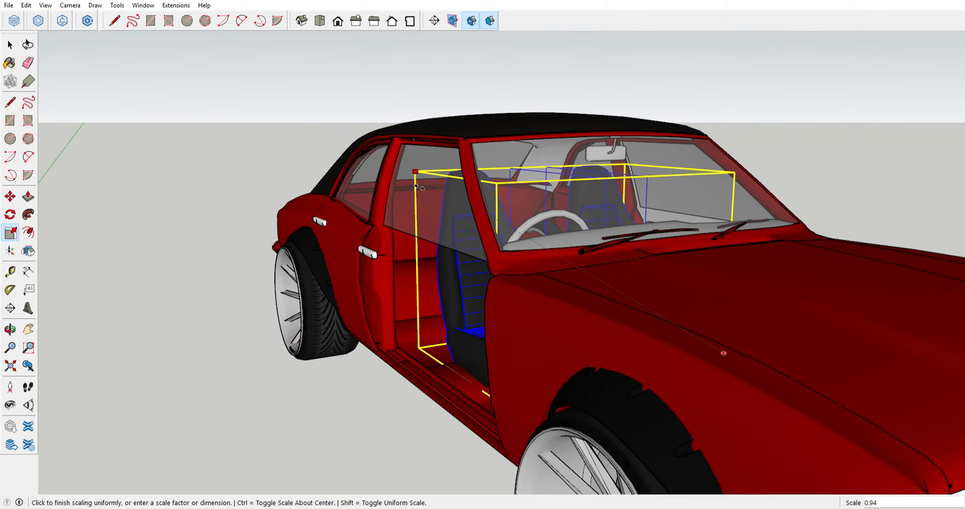
left_click(419, 187)
middle_click_drag(499, 207, 699, 373)
scroll(518, 337, "up", 4)
middle_click_drag(499, 346, 535, 287)
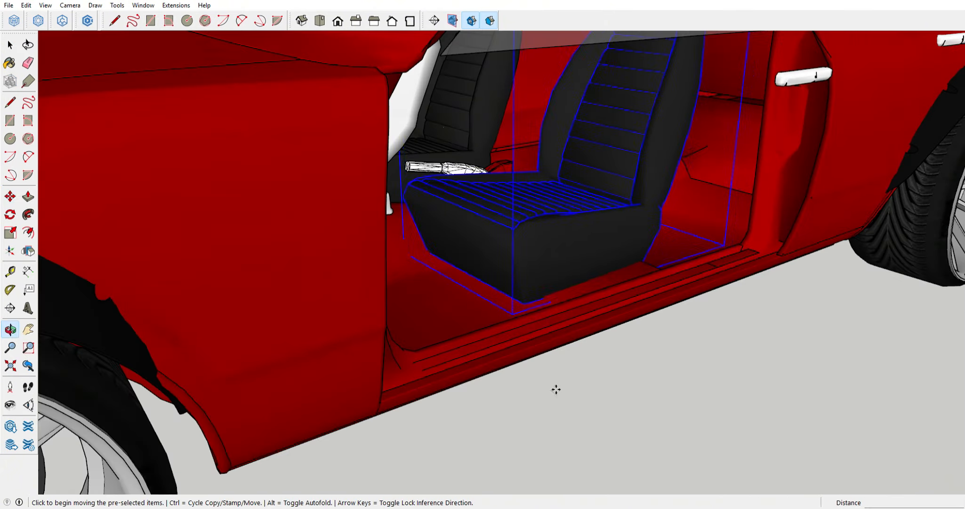
Remove the red bracket behind the handbrake from the car body mesh
middle_click_drag(556, 390, 607, 288)
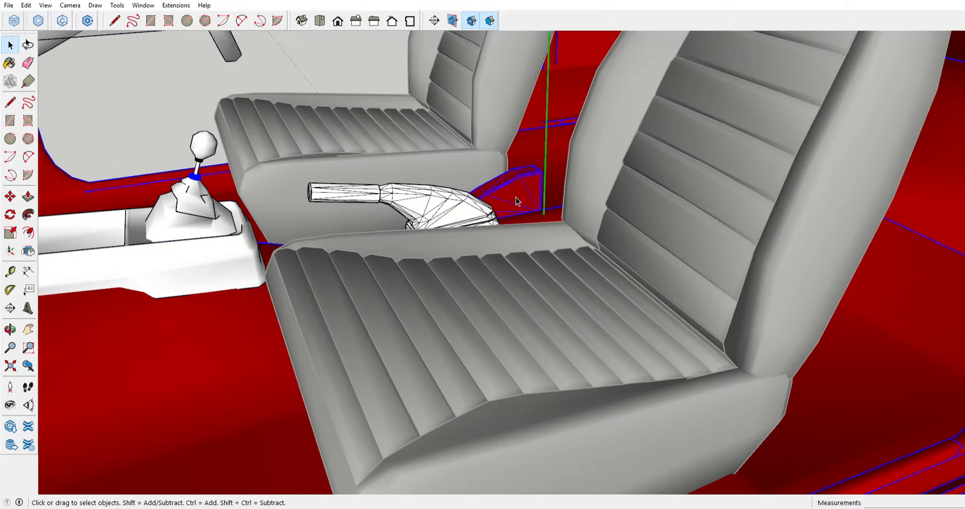
left_click(519, 231)
middle_click_drag(516, 197, 574, 255)
scroll(671, 323, "down", 8)
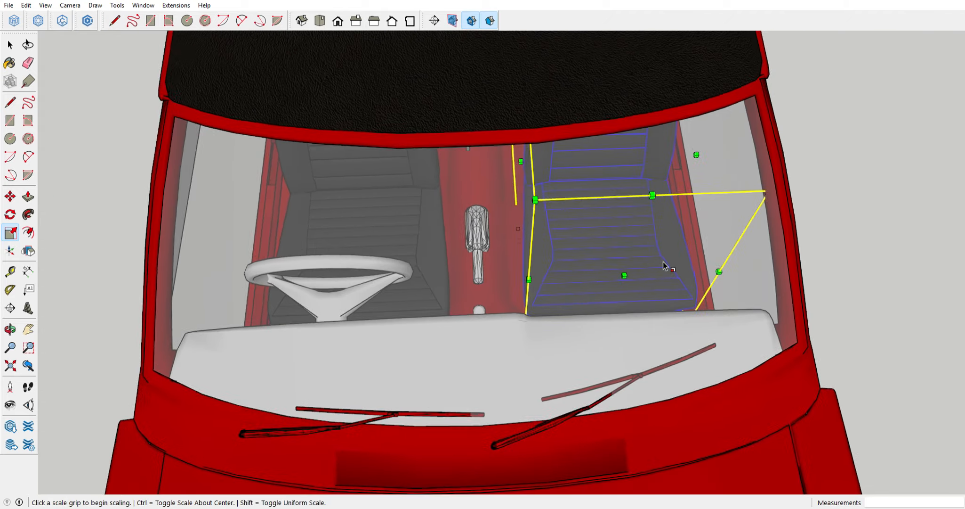
Adjust the passenger seat's width by scaling it along its side facing the handbrake
middle_click_drag(664, 263, 544, 203)
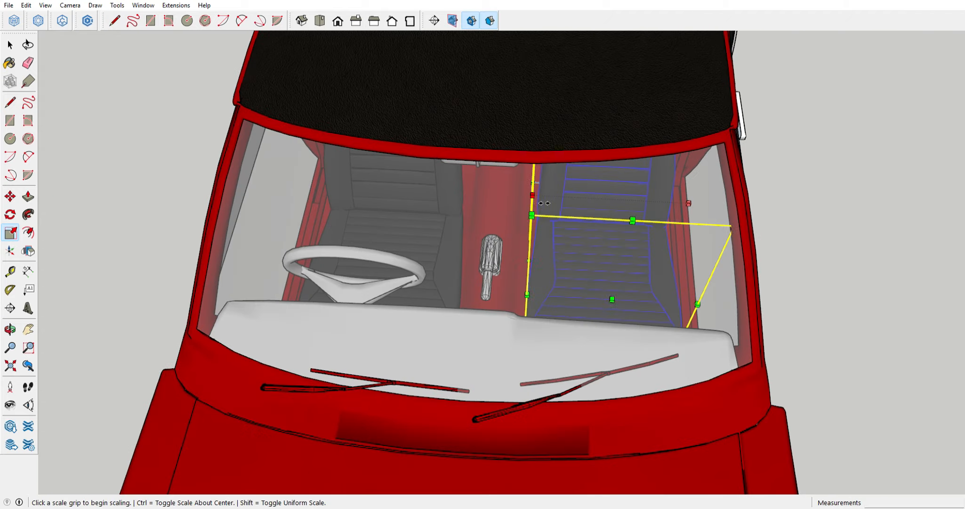
left_click(386, 329)
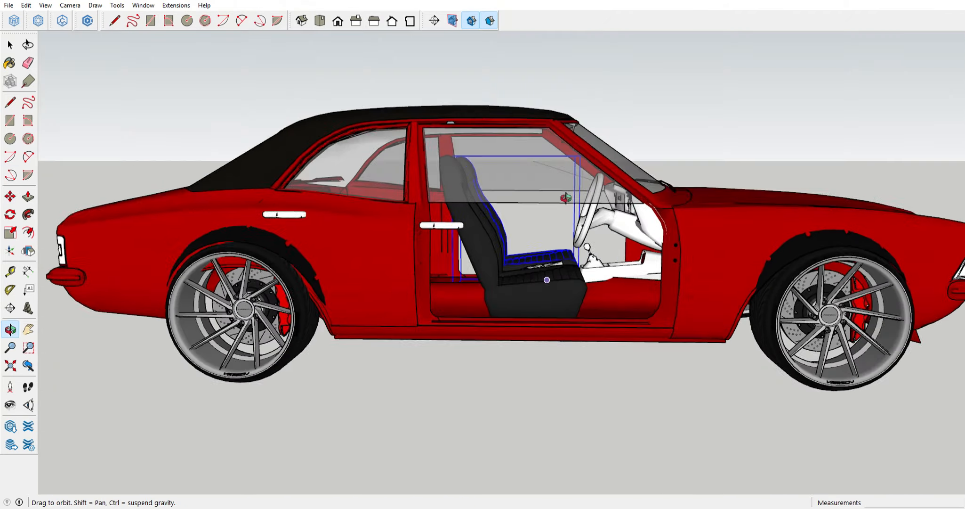
middle_click_drag(151, 104, 655, 416)
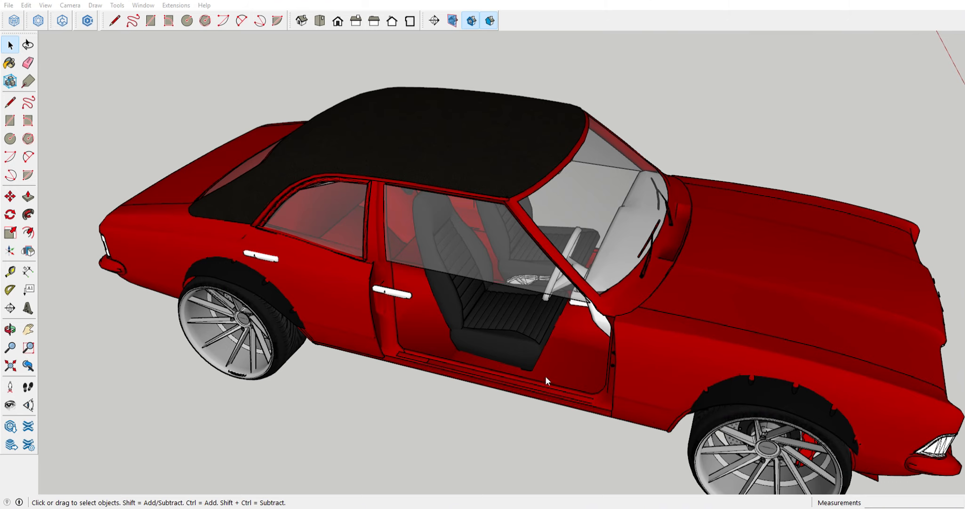
Paste the black rear bench seat and rotate it upright to face the car's front
middle_click_drag(507, 325, 495, 278)
scroll(452, 363, "down", 7)
key("ctrl+v")
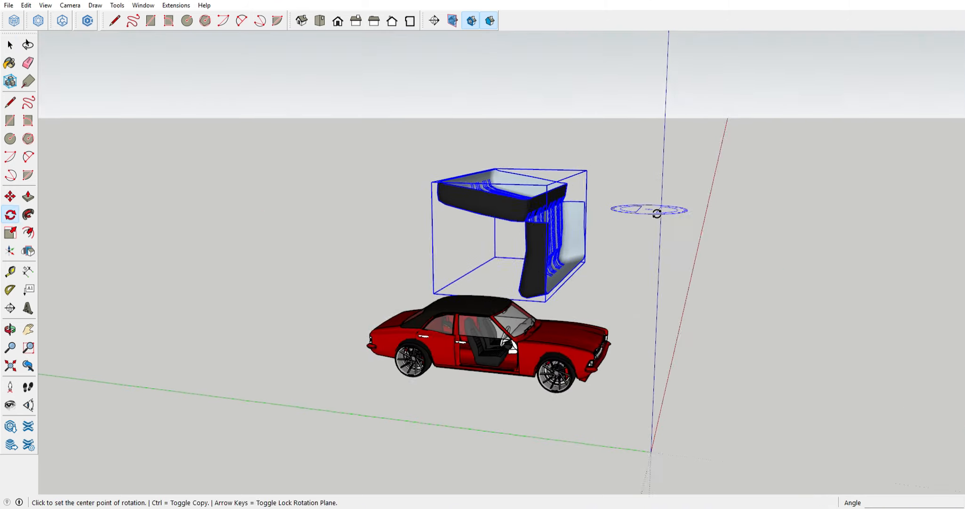
middle_click_drag(657, 213, 623, 183)
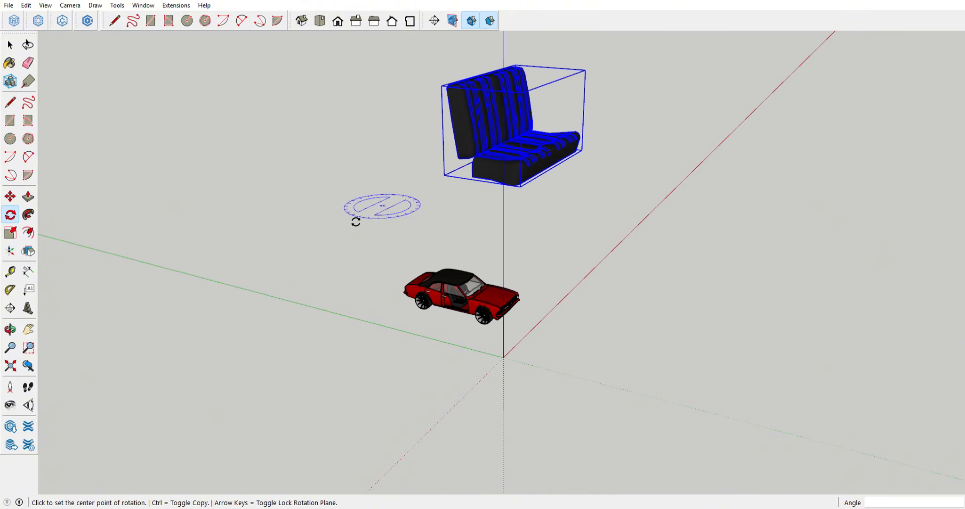
Move the rear bench seat into the car's cabin and scale it to roughly fit behind the front seats
left_click(456, 332)
scroll(455, 332, "up", 6)
key("s")
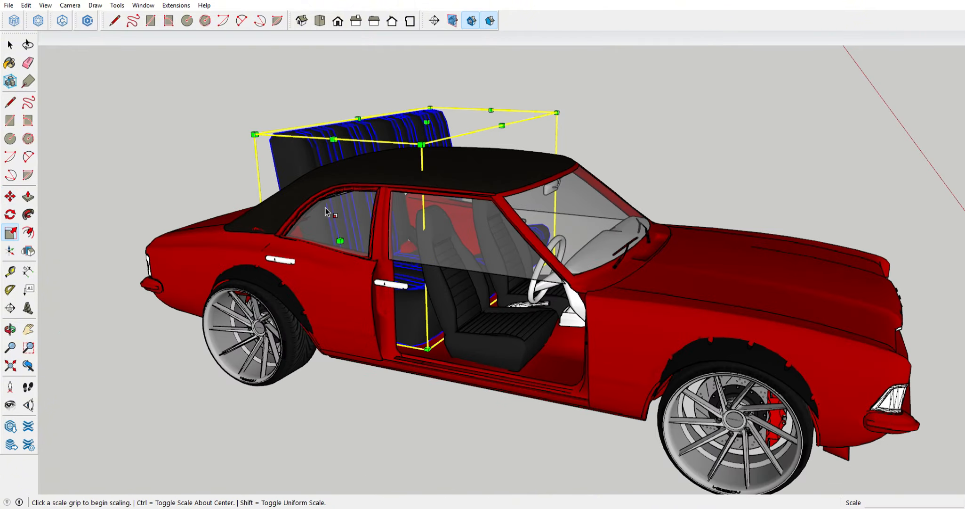
left_click(354, 223)
middle_click_drag(377, 245, 302, 292)
key("m")
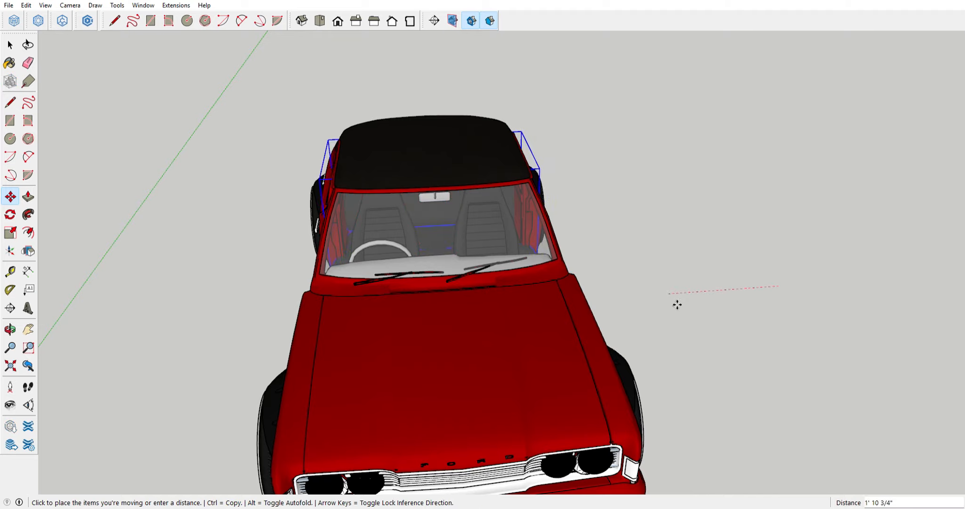
left_click(678, 305)
Adjust the rear bench seat's width from both ends to fit between the car's side walls
middle_click_drag(678, 305, 602, 326)
scroll(555, 226, "up", 4)
key("s")
left_click(517, 205)
left_click(504, 205)
middle_click_drag(471, 212, 612, 264)
left_click(409, 249)
left_click(426, 252)
middle_click_drag(427, 252, 264, 292)
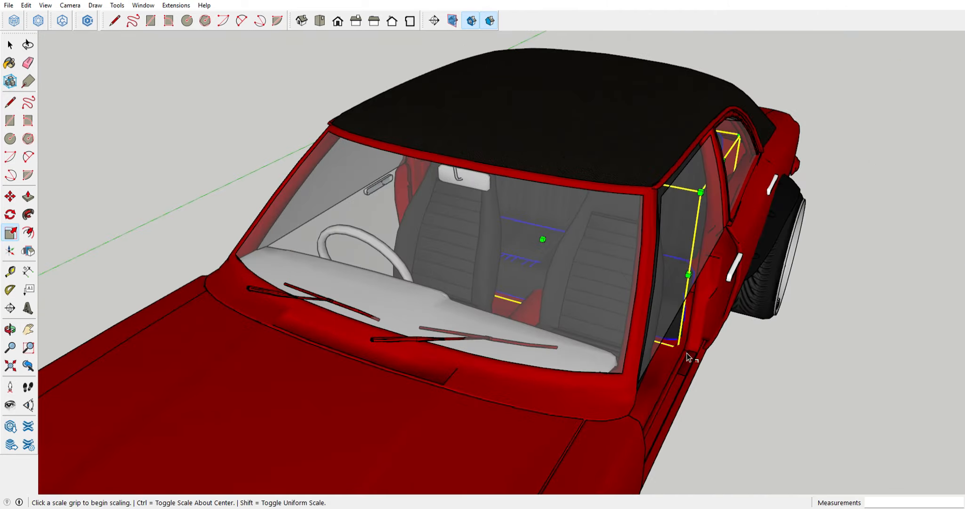
middle_click_drag(689, 356, 935, 362)
middle_click_drag(374, 322, 179, 230)
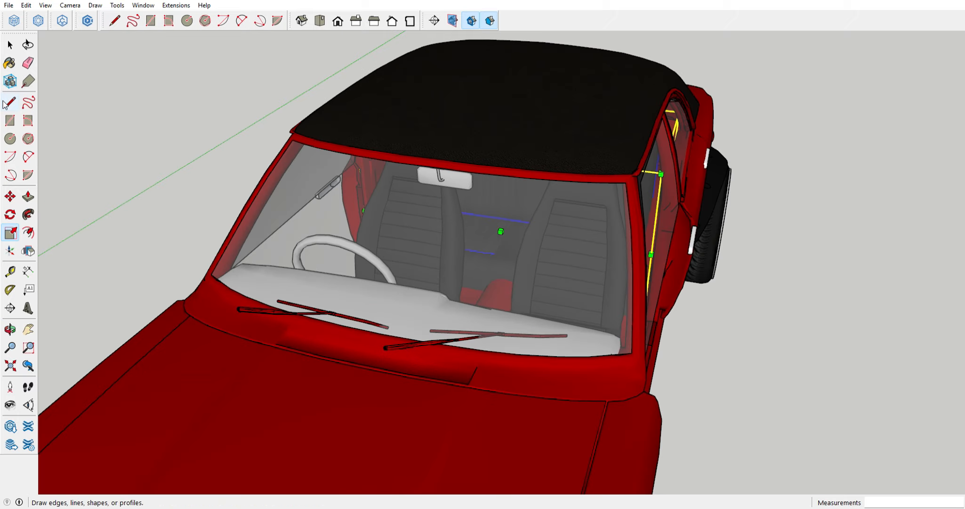
Reposition the rear bench seat inside the cabin behind the front seats
left_click(8, 195)
middle_click_drag(471, 226, 356, 265)
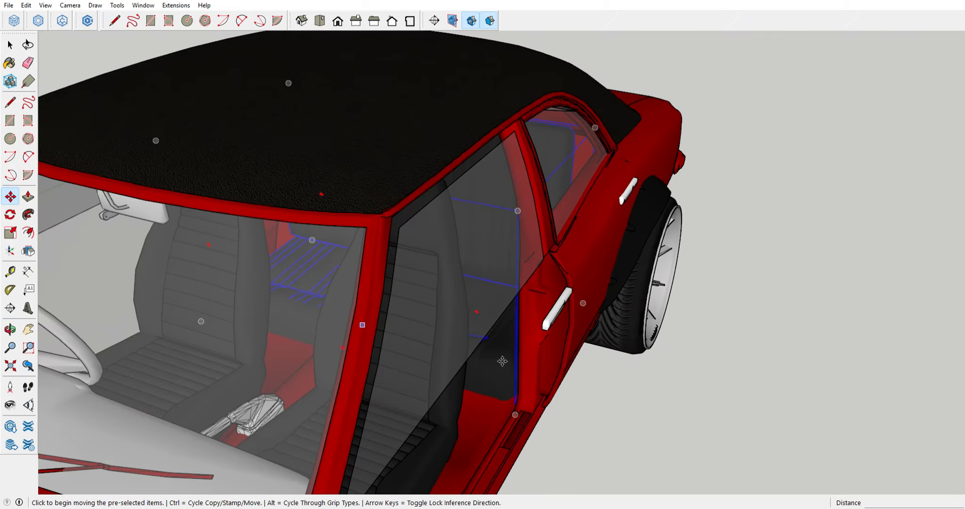
middle_click_drag(502, 361, 461, 297)
left_click(305, 422)
scroll(461, 296, "up", 4)
middle_click_drag(659, 447, 674, 365)
Open the rear bench group and tilt its backrest separately from the seat cushion
left_click(10, 45)
double_click(394, 239)
triple_click(394, 240)
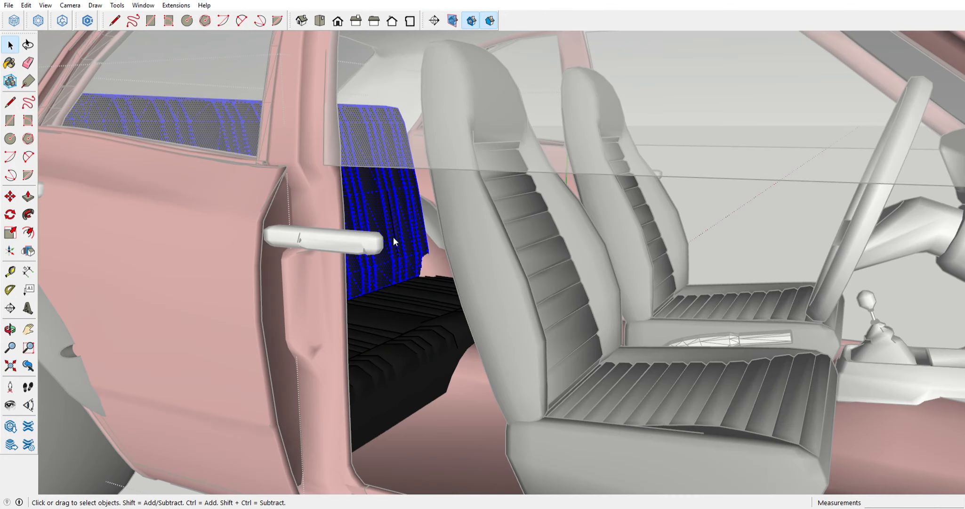
left_click(444, 397)
scroll(438, 389, "down", 4)
double_click(391, 273)
left_click(393, 265)
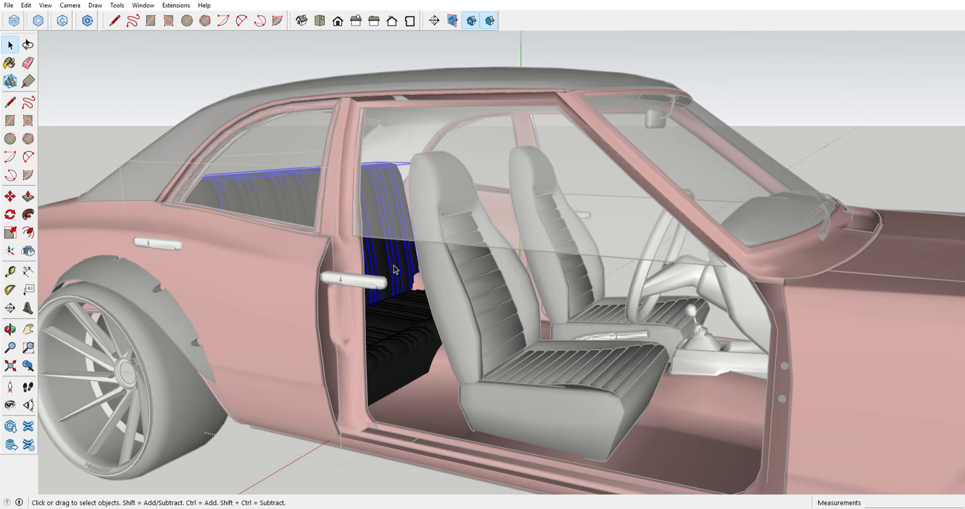
left_click(10, 214)
middle_click_drag(52, 273, 131, 287)
scroll(319, 123, "down", 3)
left_click(319, 106)
left_click(381, 438)
middle_click_drag(377, 424, 318, 427)
Shift the bench's backrest and seat cushion separately so they line up behind the front seats
left_click(10, 196)
middle_click_drag(160, 278, 320, 357)
left_click(177, 312)
middle_click_drag(697, 330, 485, 335)
scroll(438, 282, "up", 5)
left_click(10, 45)
triple_click(203, 287)
left_click(10, 196)
middle_click_drag(283, 264, 146, 298)
left_click(146, 297)
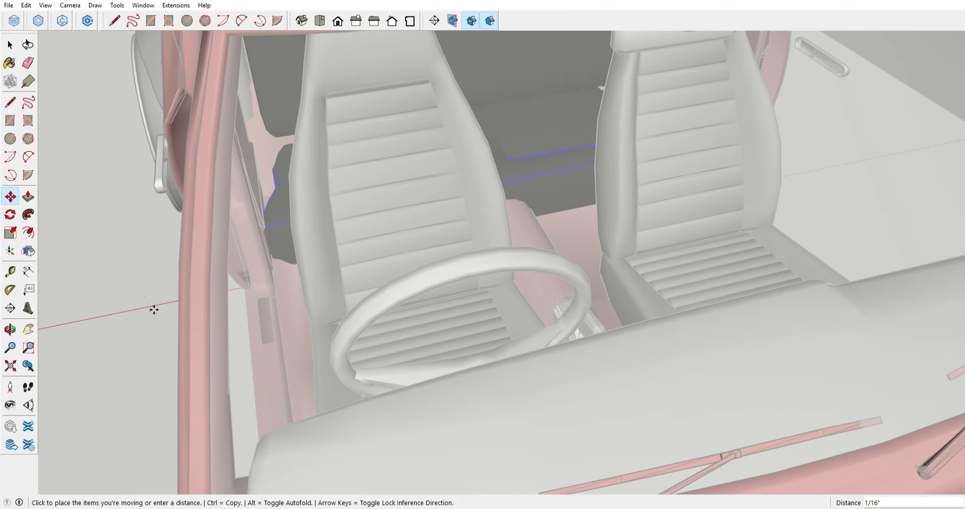
Scale the rear bench's width by about 1.05 at its passenger-side end
scroll(143, 315, "down", 6)
left_click(10, 232)
left_click(13, 41)
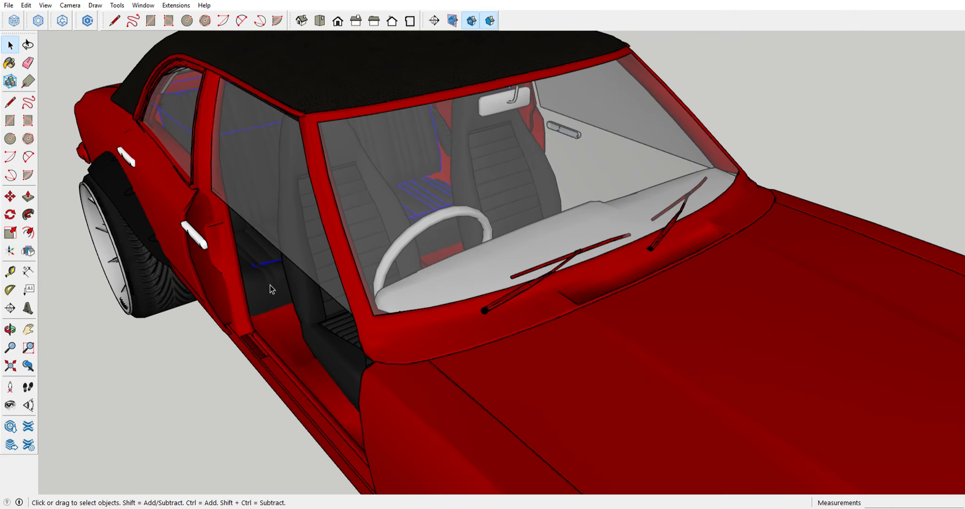
key("s")
scroll(200, 213, "down", 1)
middle_click_drag(200, 214, 70, 207)
left_click(524, 195)
middle_click_drag(584, 198, 554, 230)
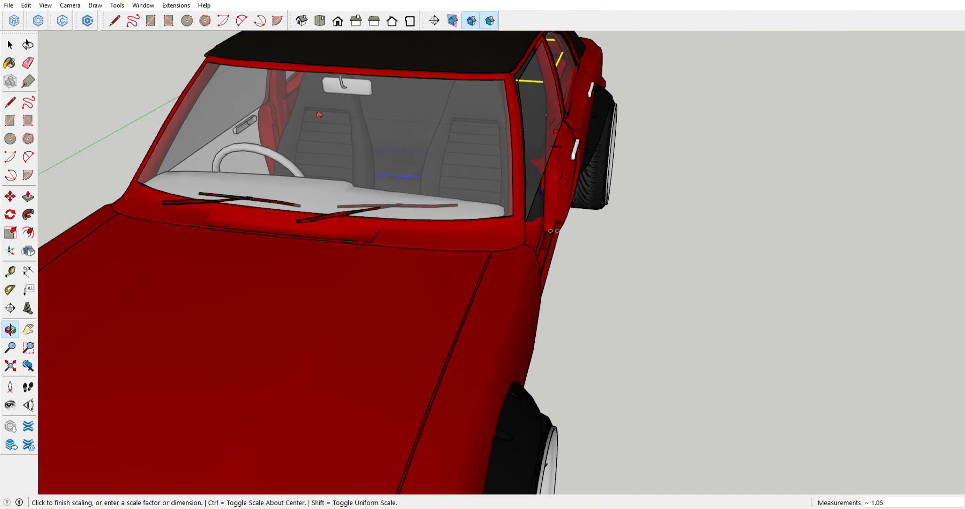
Adjust the rear bench's width at its driver-side end to meet the car's side wall
scroll(633, 266, "down", 5)
middle_click_drag(386, 172, 479, 166)
scroll(335, 122, "up", 6)
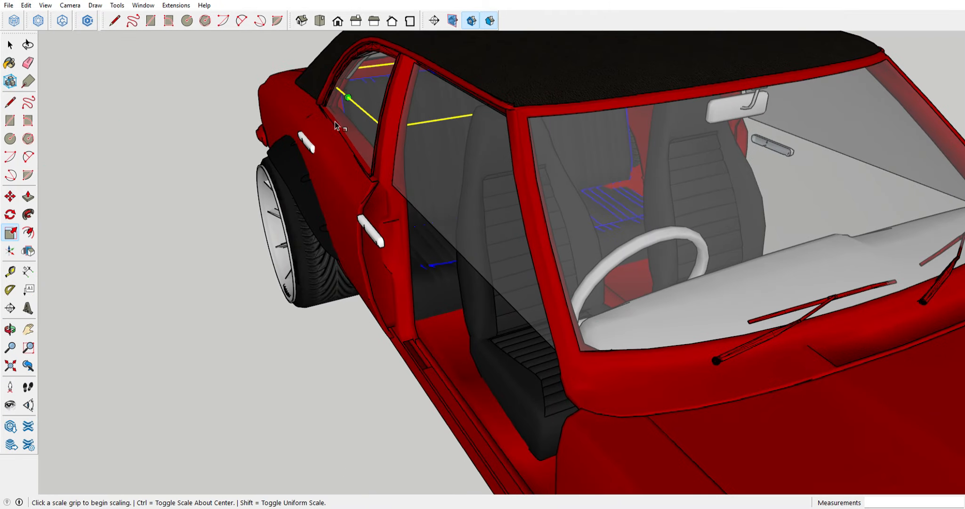
left_click(333, 174)
scroll(356, 197, "up", 3)
middle_click_drag(355, 197, 277, 112)
scroll(344, 221, "down", 8)
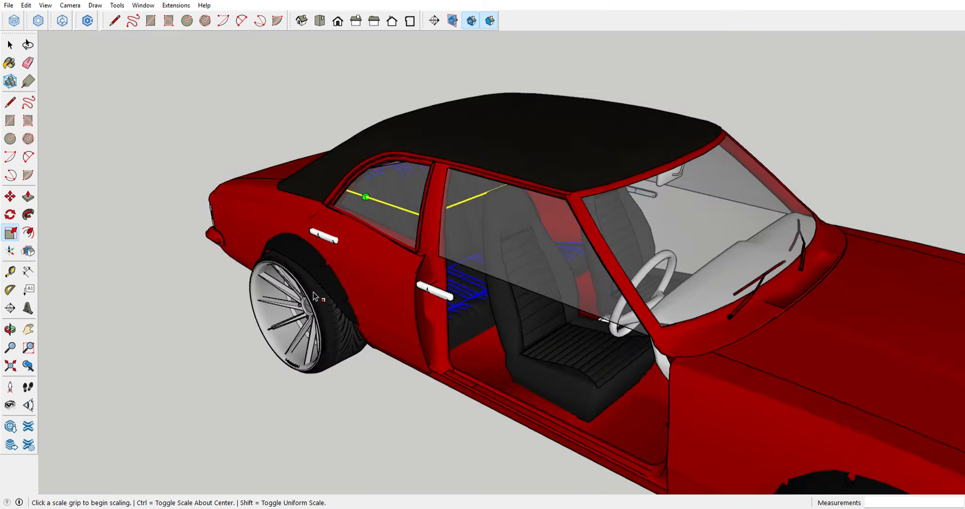
middle_click_drag(344, 221, 379, 323)
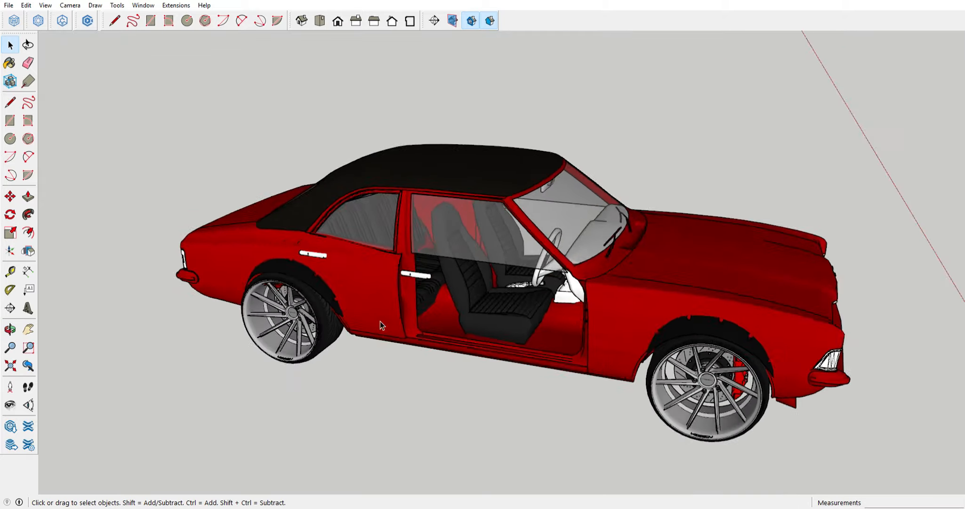
Select the replacement front seats and rear bench together and copy them
middle_click_drag(190, 196, 55, 81)
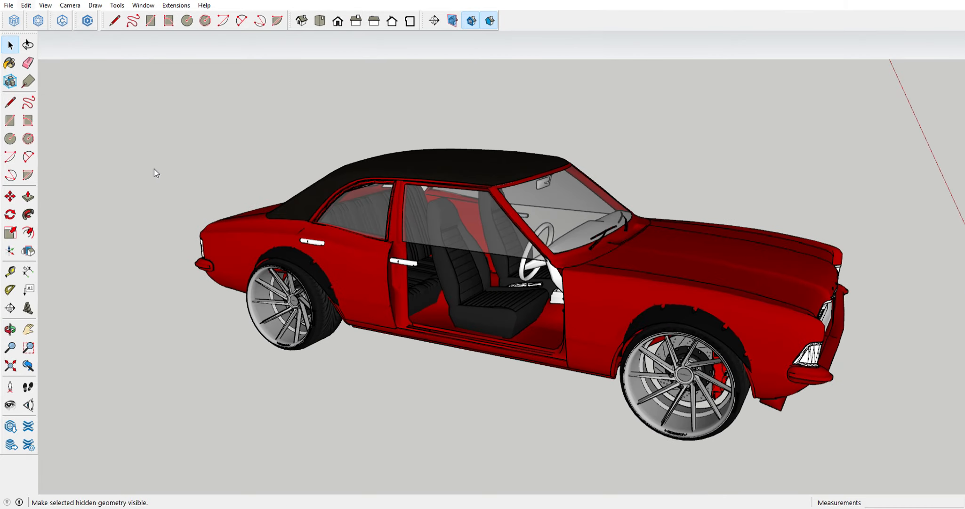
scroll(154, 169, "down", 5)
middle_click_drag(909, 264, 876, 287)
scroll(536, 268, "up", 3)
scroll(536, 268, "up", 3)
middle_click_drag(536, 269, 493, 258)
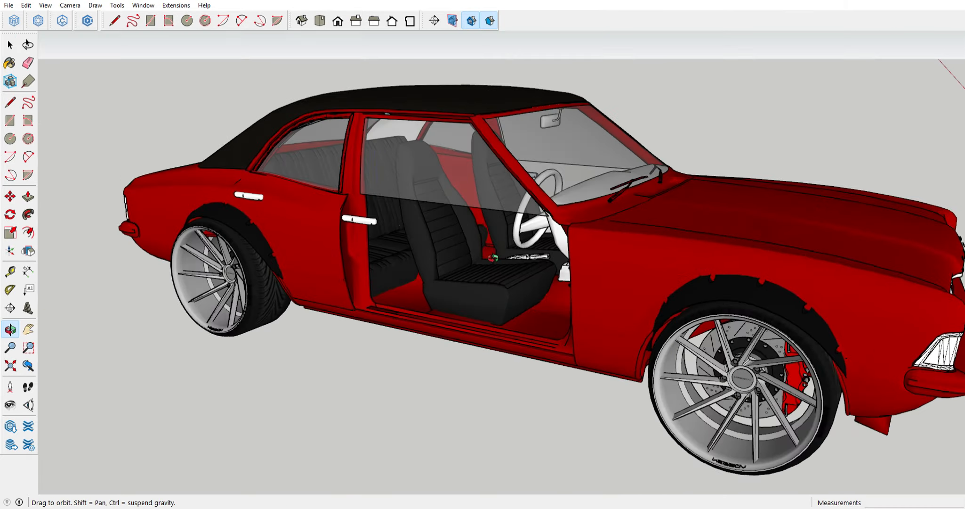
scroll(393, 239, "down", 5)
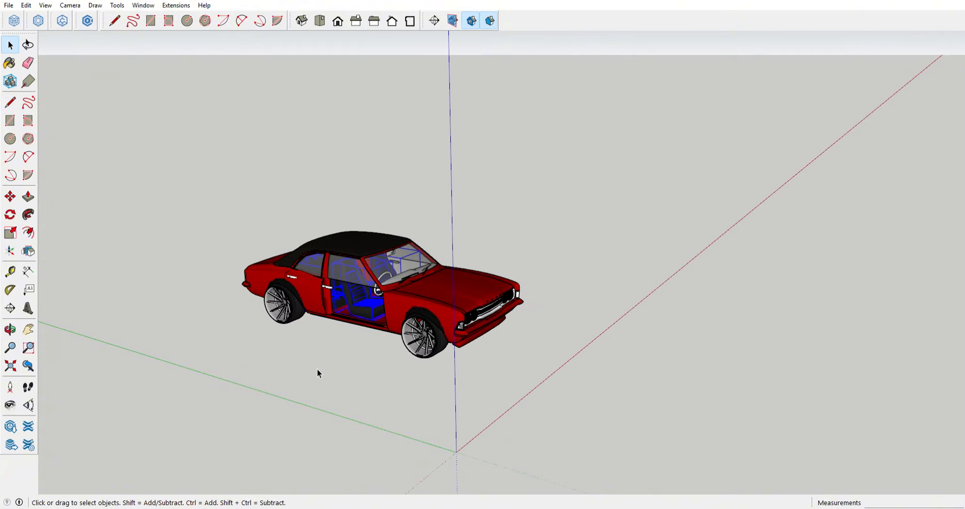
Undo the interior edits back to the car with its original seats and doors in place
key("ctrl+z")
key("ctrl+z")
key("ctrl+z")
key("ctrl+z")
key("ctrl+z")
key("ctrl+z")
key("ctrl+z")
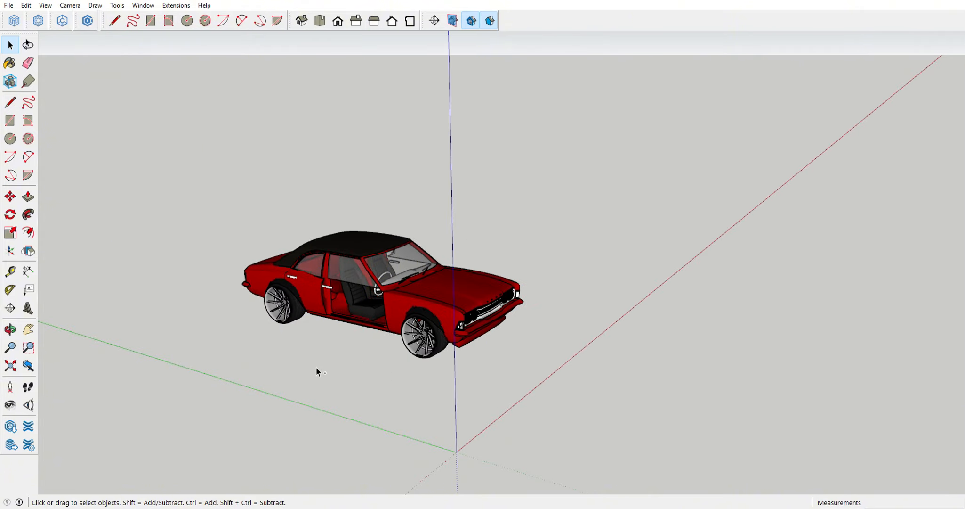
key("ctrl+z")
key("ctrl+z")
key("ctrl+z")
key("ctrl+z")
key("ctrl+z")
key("ctrl+z")
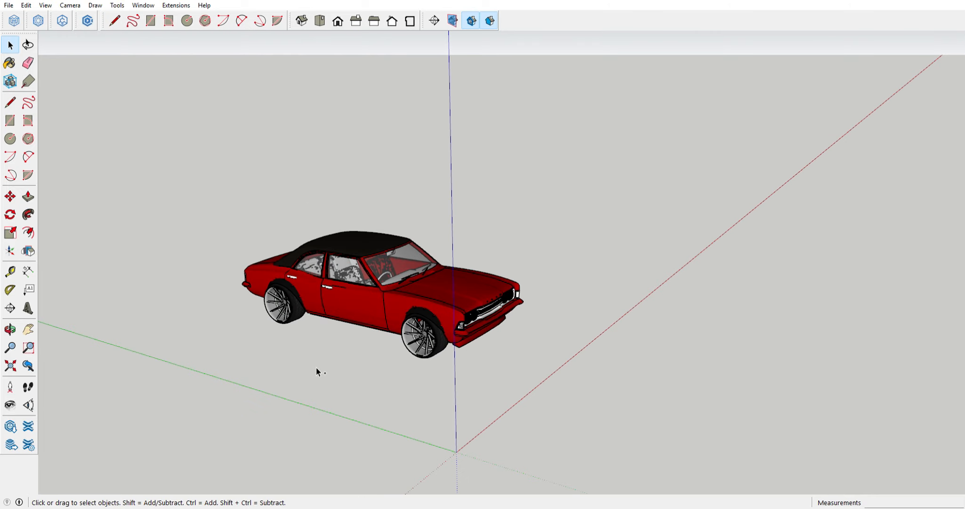
Open the car group and delete a piece of the original seat mesh inside the cabin
scroll(437, 268, "up", 3)
scroll(336, 283, "up", 4)
middle_click_drag(337, 283, 264, 268)
scroll(217, 226, "up", 4)
middle_click_drag(189, 227, 283, 235)
scroll(159, 207, "up", 2)
middle_click_drag(155, 188, 250, 231)
scroll(160, 206, "up", 4)
scroll(198, 292, "up", 2)
middle_click_drag(197, 292, 7, 39, "shift")
double_click(523, 266)
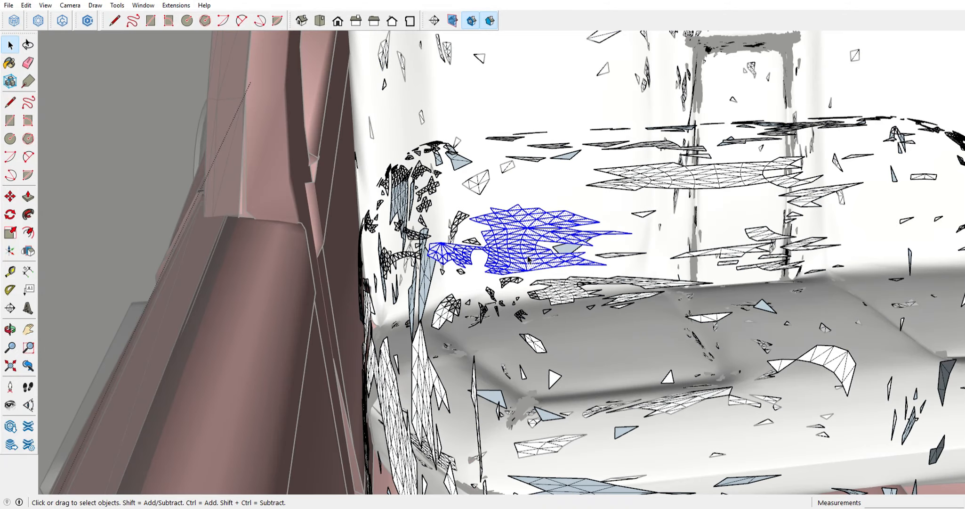
key("Escape")
left_click(528, 260)
scroll(528, 260, "down", 4)
middle_click_drag(528, 259, 250, 346)
scroll(231, 273, "down", 5)
key("Delete")
Move both front doors out of their openings to a position behind the car
scroll(478, 302, "up", 3)
middle_click_drag(478, 302, 447, 269)
scroll(703, 351, "down", 4)
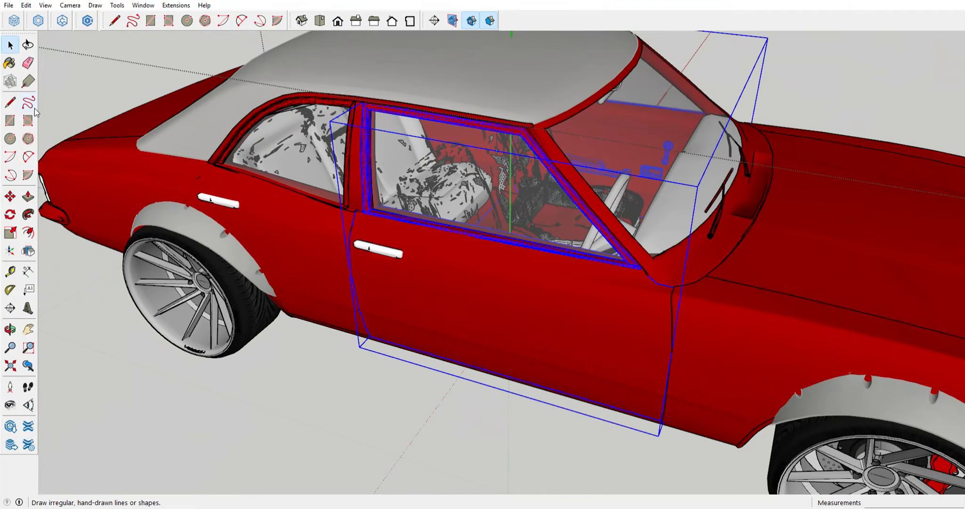
left_click(10, 195)
scroll(631, 370, "down", 2)
left_click(663, 485)
scroll(471, 414, "down", 2)
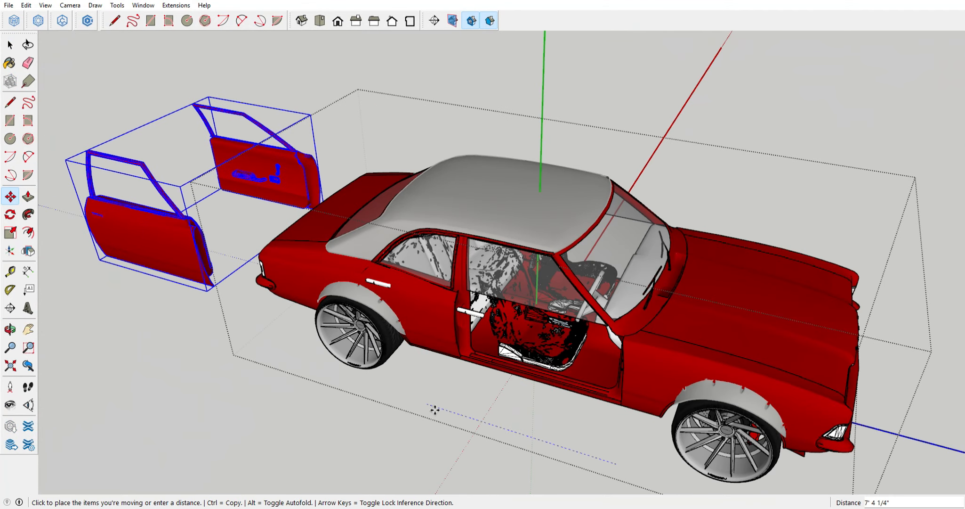
Delete the original front seats with their floor rails and select the red bracket behind the handbrake
key("space")
scroll(507, 334, "up", 5)
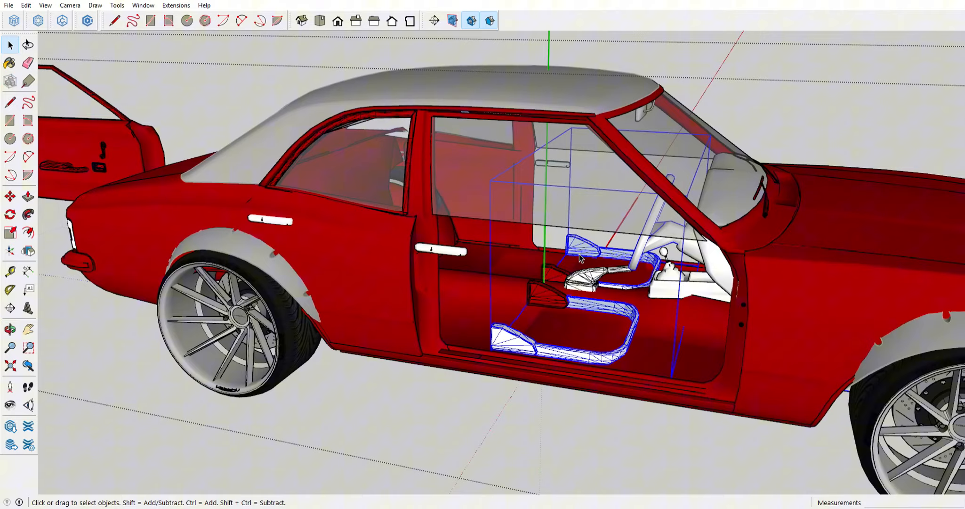
double_click(490, 351)
middle_click_drag(490, 351, 493, 357)
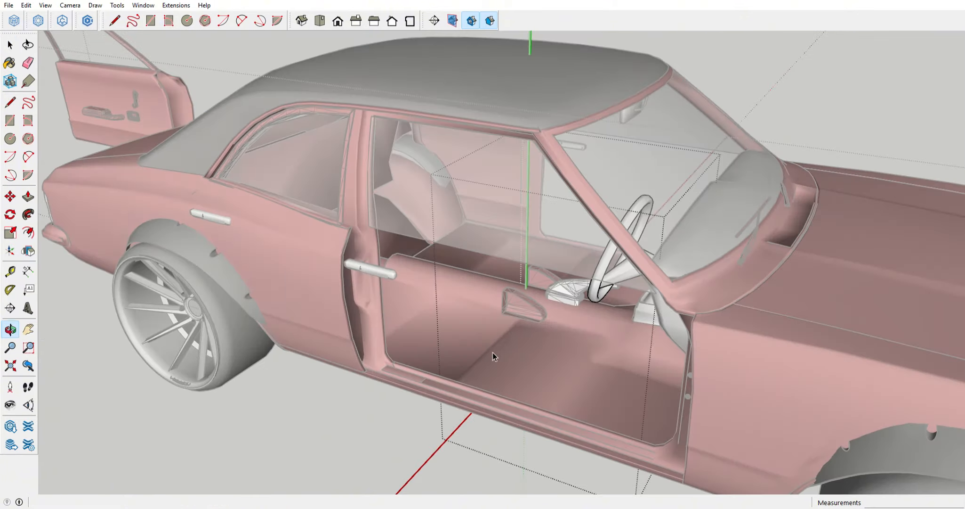
left_click(525, 307)
Leave the car group and paste the copied front and rear seats into the cabin
scroll(541, 285, "down", 8)
left_click(665, 136)
key("ctrl+v")
scroll(495, 341, "up", 5)
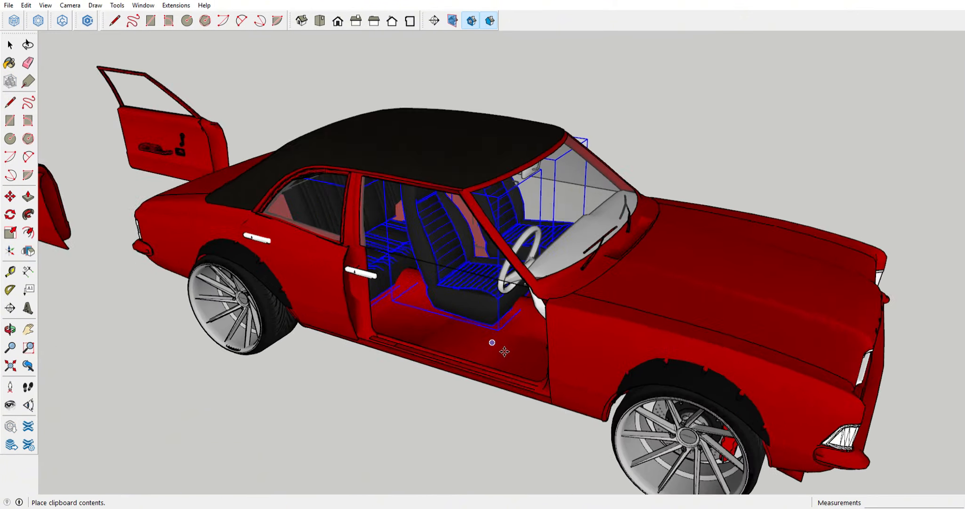
left_click(495, 343)
scroll(495, 367, "up", 5)
scroll(500, 373, "down", 5)
Fine-tune the position of the pasted seats so they sit properly inside the cabin
middle_click_drag(500, 373, 367, 400)
middle_click_drag(635, 380, 560, 377)
left_click(836, 376)
left_click(829, 378)
middle_click_drag(438, 362, 668, 292)
left_click(630, 425)
left_click(600, 420)
middle_click_drag(600, 420, 672, 312)
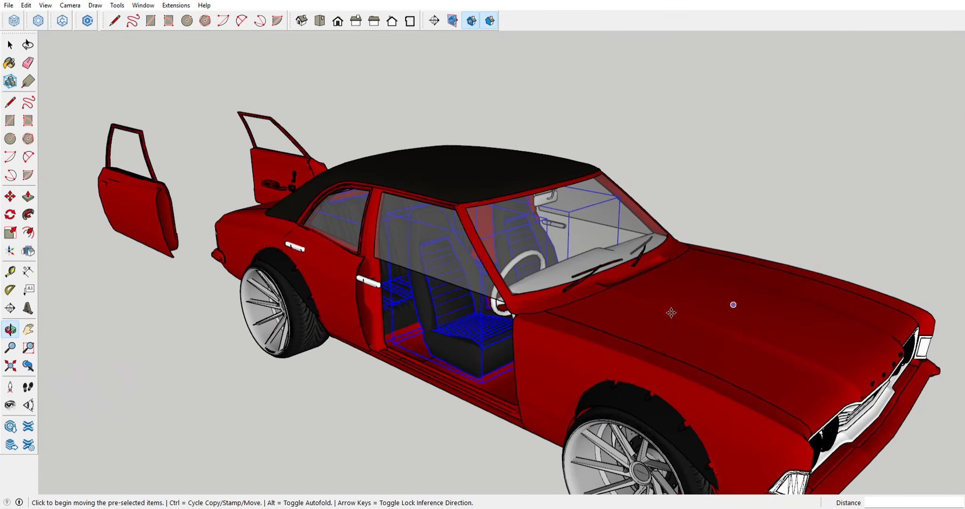
Move both front doors 8' back into their openings in the car body
left_click(10, 197)
scroll(188, 349, "down", 3)
middle_click_drag(188, 349, 240, 400)
left_click(243, 402)
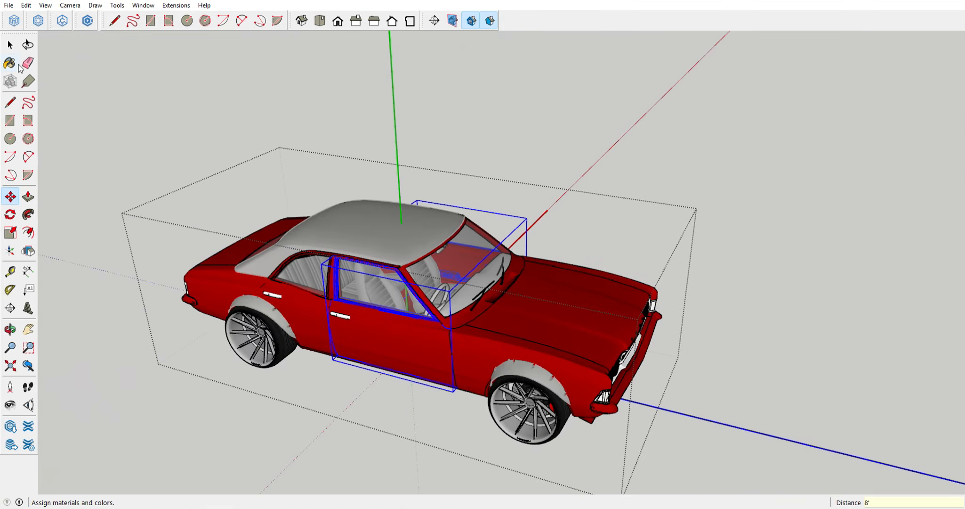
left_click(10, 45)
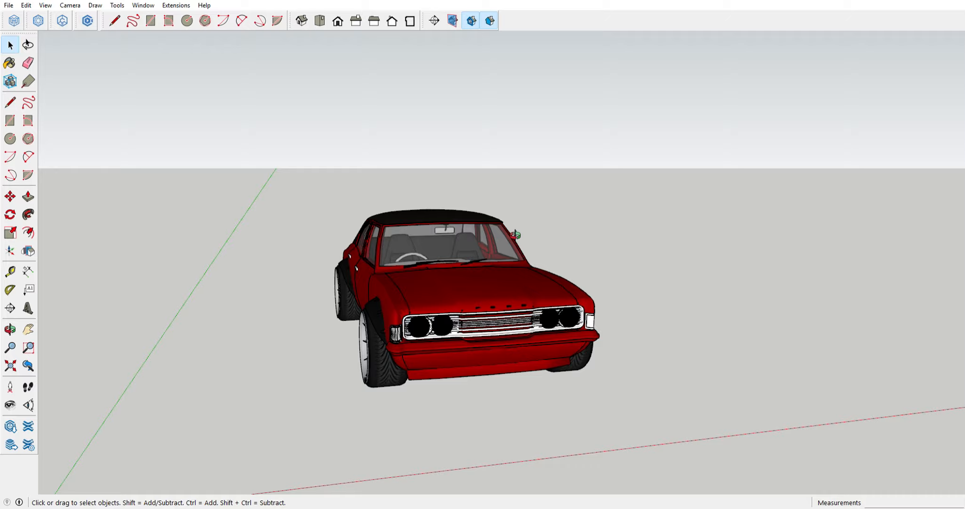
Open the interior mesh and paint the dashboard with a dark blue-grey material
scroll(517, 236, "up", 5)
middle_click_drag(517, 237, 330, 297)
scroll(330, 235, "up", 4)
middle_click_drag(151, 250, 140, 270, "shift")
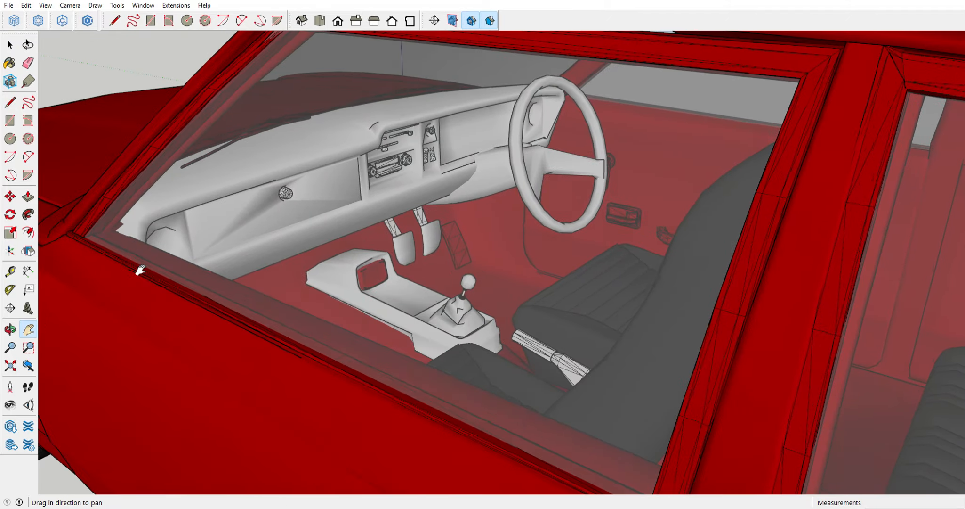
middle_click_drag(329, 245, 188, 226)
middle_click_drag(189, 226, 274, 190, "shift")
middle_click_drag(589, 208, 329, 199)
scroll(467, 211, "up", 4)
scroll(330, 199, "down", 2)
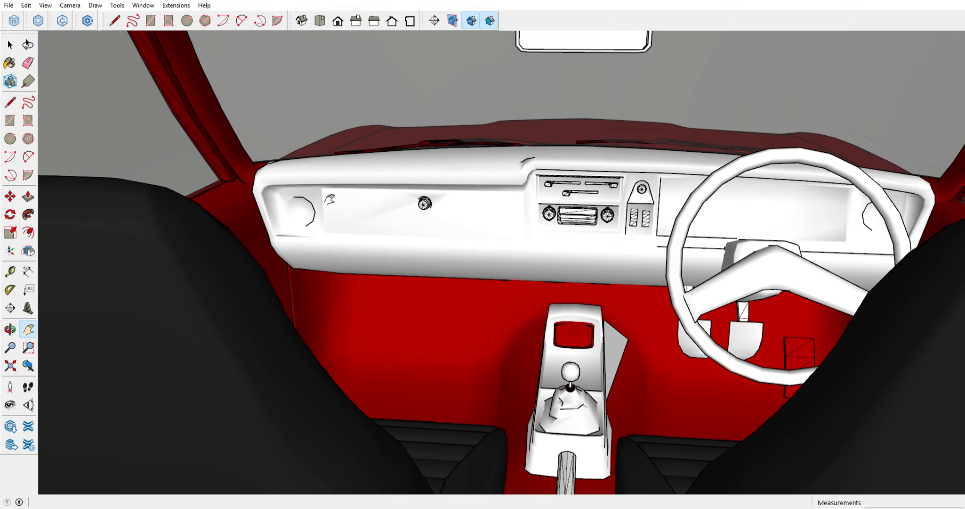
mouse_move(506, 228)
middle_mouse_down()
mouse_move(543, 258)
mouse_move(530, 240)
mouse_move(478, 259)
mouse_move(440, 252)
middle_mouse_up()
double_click(516, 240)
left_click(517, 241)
key("b")
left_click(499, 223)
Paint the centre console around the gear lever with the same dark blue-grey material
scroll(499, 223, "up", 5)
scroll(272, 205, "down", 5)
left_click(469, 379)
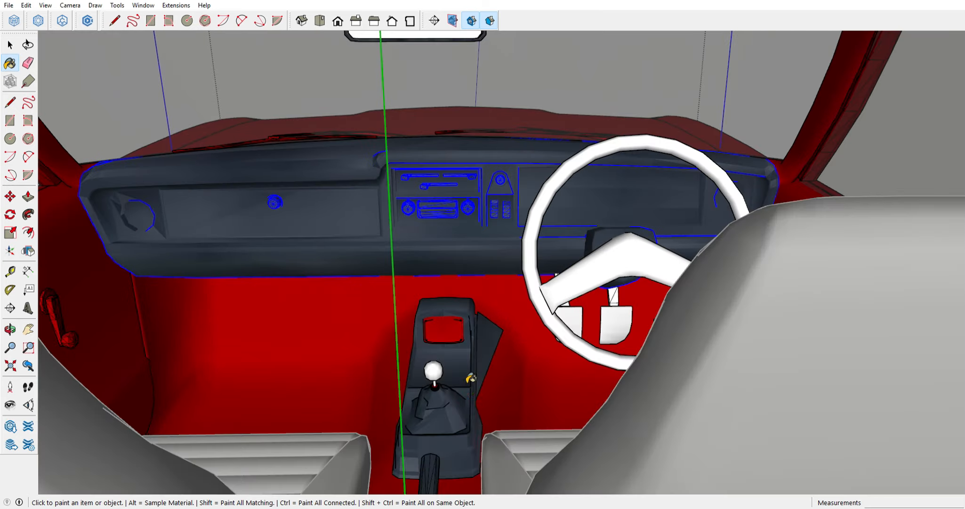
Remove the dark triangular flap sticking out beside the centre console
scroll(461, 370, "up", 3)
scroll(489, 348, "up", 3)
middle_click_drag(511, 336, 471, 348)
key("space")
double_click(466, 327)
double_click(465, 328)
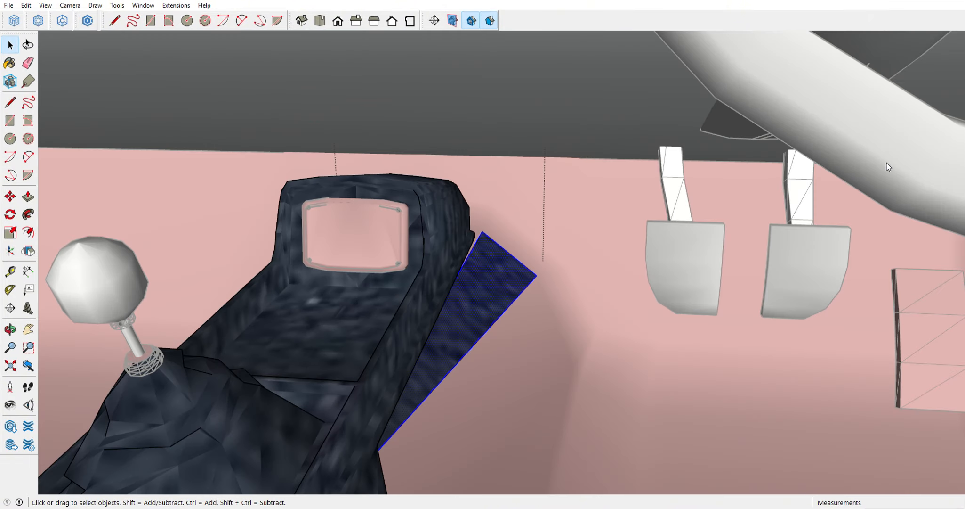
Try to remove the red face beside the centre console from the car body mesh, and undo it
left_click(523, 286)
double_click(508, 313)
left_click(507, 313)
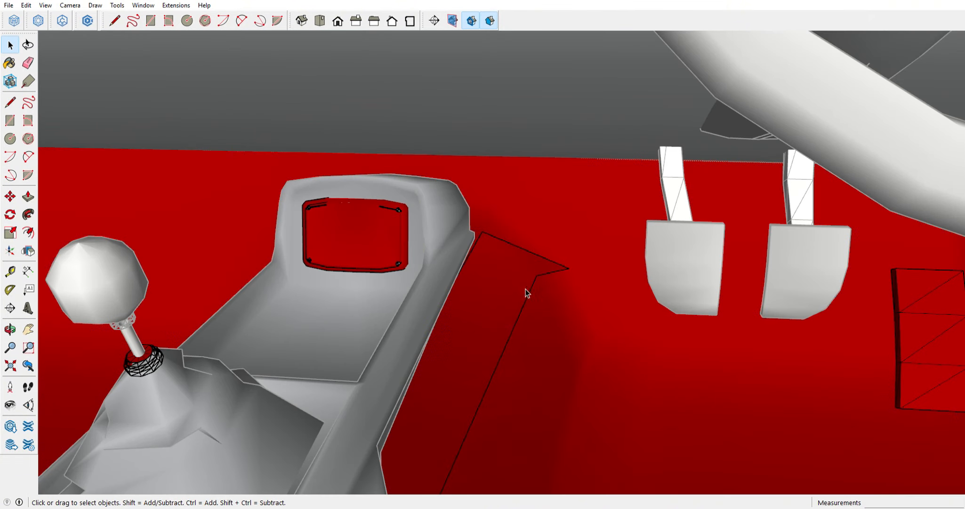
key("ctrl+z")
left_click(416, 319)
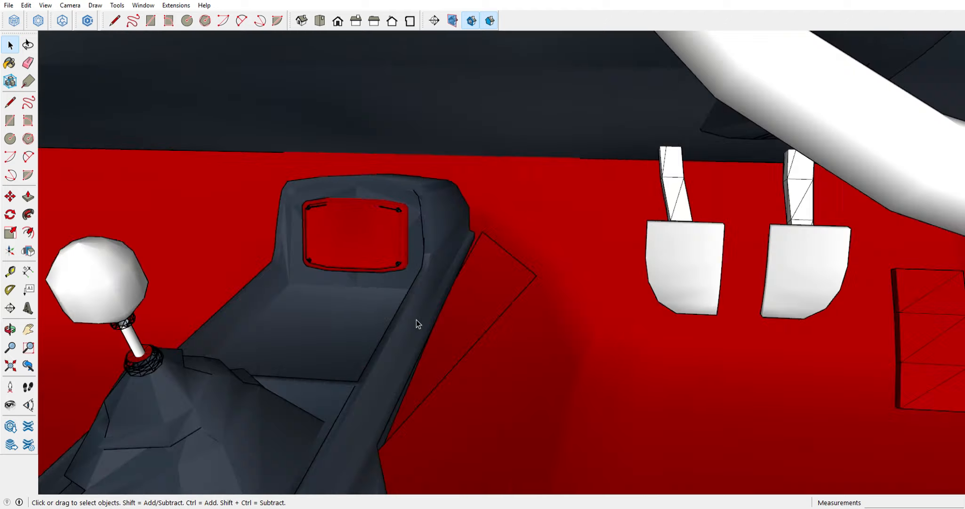
Leave the car body mesh and examine the front cabin and steering wheel from behind the front seats
double_click(499, 311)
scroll(508, 306, "down", 5)
middle_click_drag(509, 282, 607, 317)
scroll(471, 263, "down", 5)
left_click(273, 123)
scroll(330, 244, "up", 5)
middle_click_drag(359, 245, 130, 177)
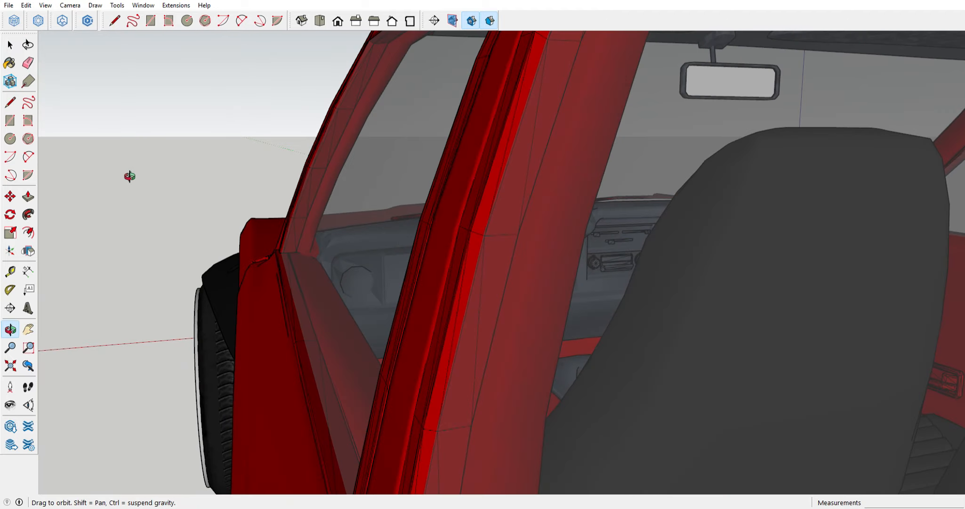
mouse_move(301, 308)
middle_mouse_down("shift")
mouse_move(248, 304)
mouse_move(367, 339)
middle_mouse_up("shift")
mouse_move(367, 339)
middle_mouse_down()
mouse_move(452, 278)
mouse_move(754, 226)
middle_mouse_up()
middle_click_drag(754, 226, 817, 206, "shift")
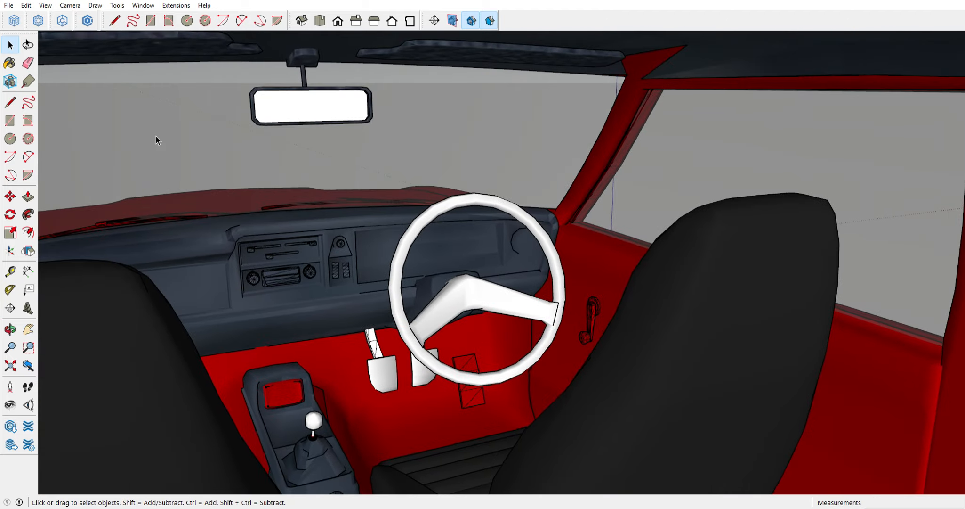
Open the steering wheel, group its spoke piece, and paint the rim and spokes dark charcoal
scroll(434, 239, "up", 1)
double_click(425, 227)
left_click(425, 228)
scroll(425, 227, "up", 2)
double_click(424, 228)
left_click(425, 227)
double_click(454, 332)
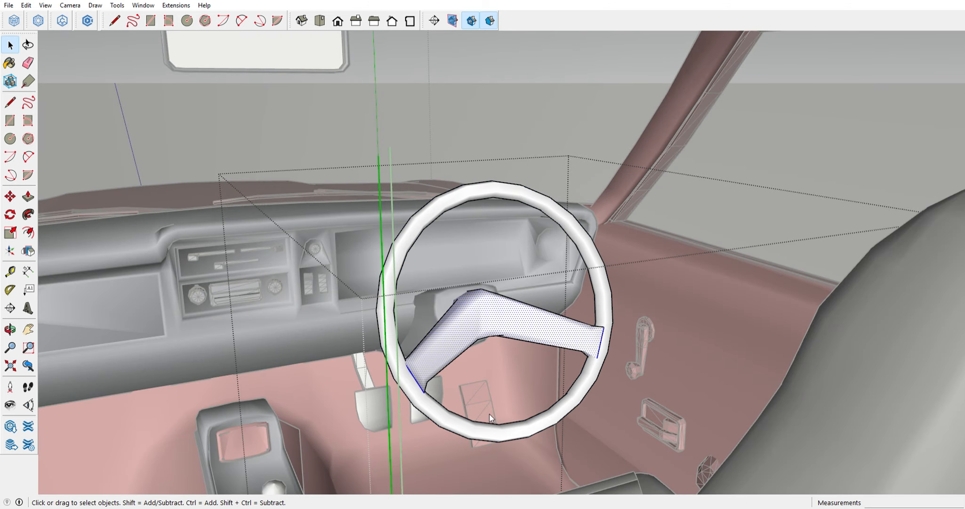
key("ctrl+g")
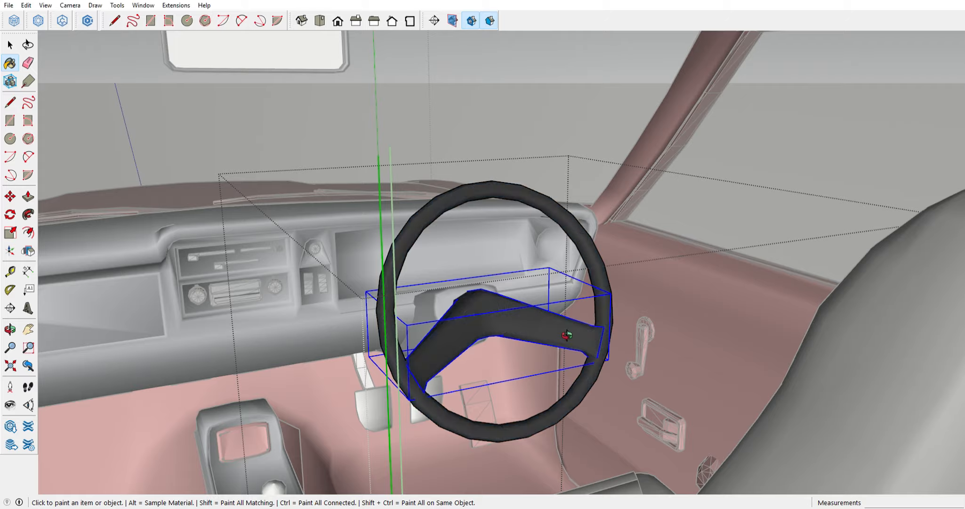
key("space")
Paint the arms and pads of the two hanging pedals below the dashboard dark charcoal
scroll(380, 353, "up", 5)
left_click(381, 332)
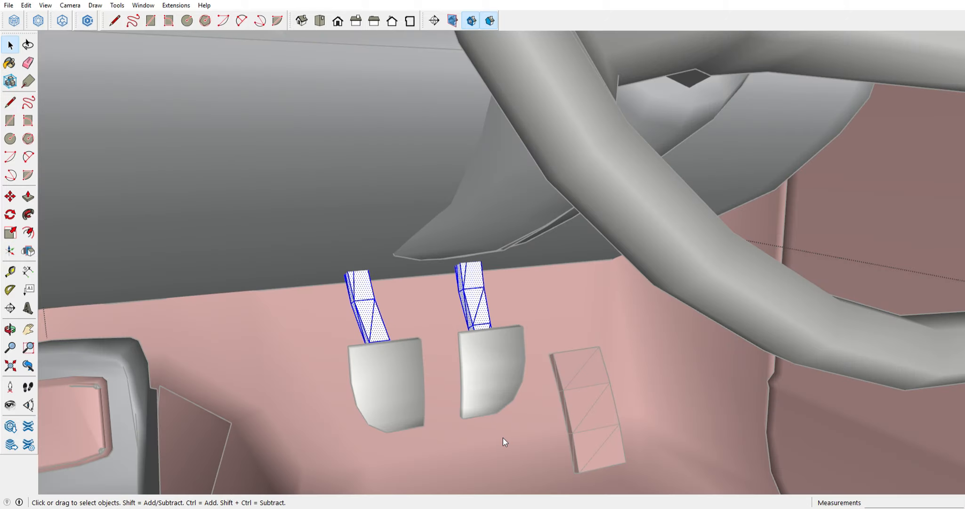
left_click(131, 147)
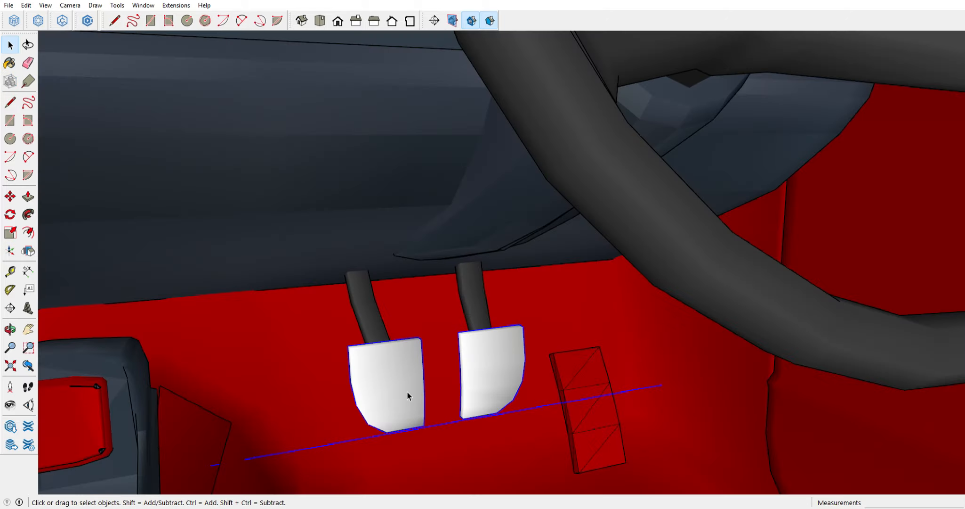
double_click(406, 390)
triple_click(406, 391)
key("b")
middle_click_drag(679, 253, 626, 253)
left_click(372, 381)
key("space")
Open the car body mesh and paint the separate floor pedal beside the two hanging pedals
double_click(592, 405)
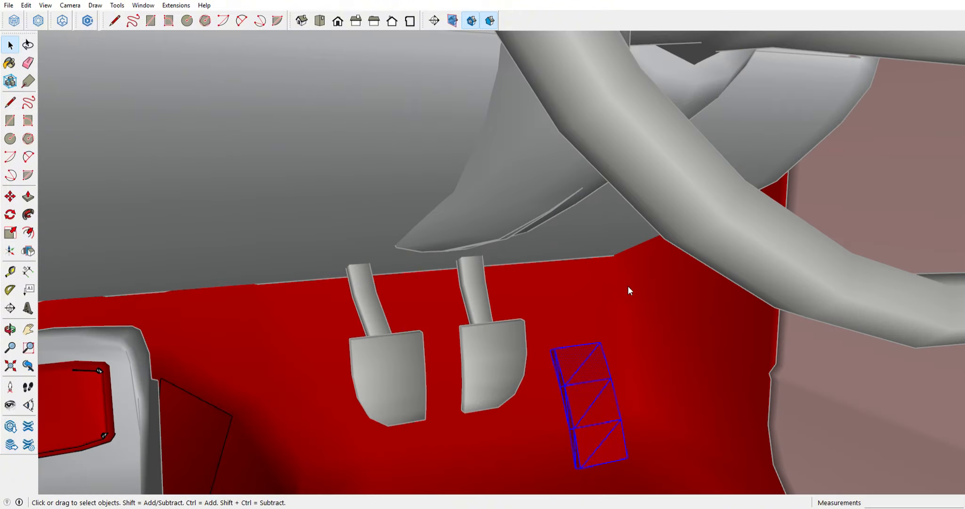
key("b")
left_click(589, 407)
key("space")
key("b")
left_click(329, 179)
middle_click_drag(561, 373, 487, 438)
key("space")
scroll(420, 267, "up", 5)
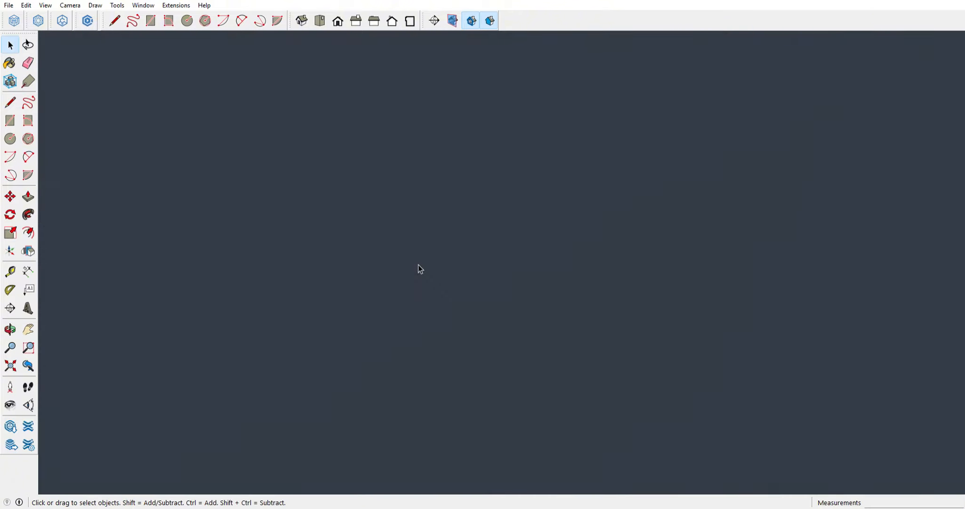
Select all the car's parts inside its group and rotate them 90 degrees
left_click(320, 21)
left_click(338, 21)
scroll(432, 204, "down", 5)
middle_click_drag(432, 204, 753, 504)
left_click(338, 22)
left_click(338, 22)
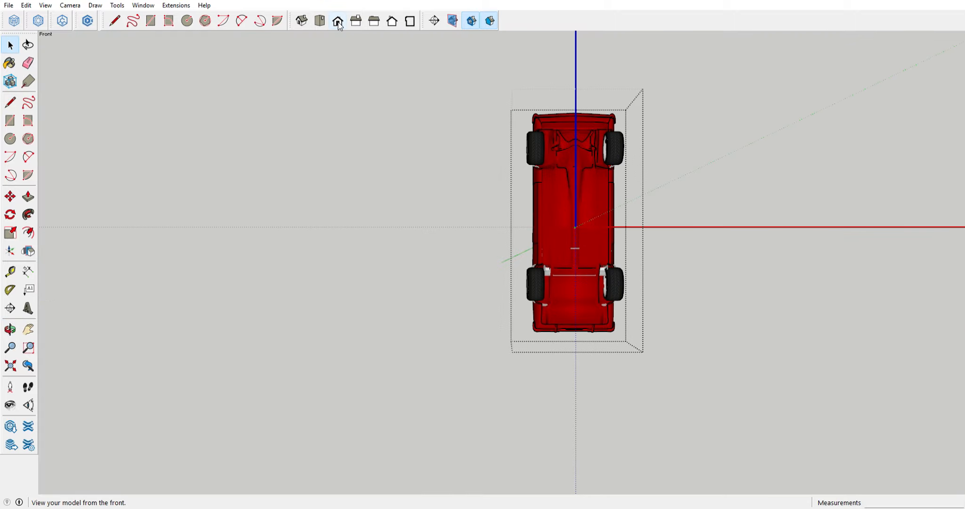
middle_click_drag(459, 150, 588, 211)
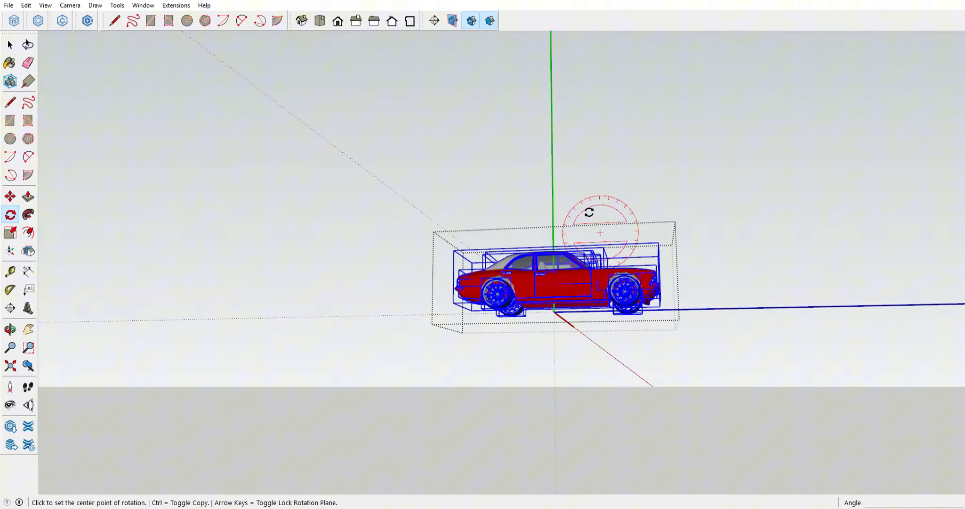
left_click(552, 203)
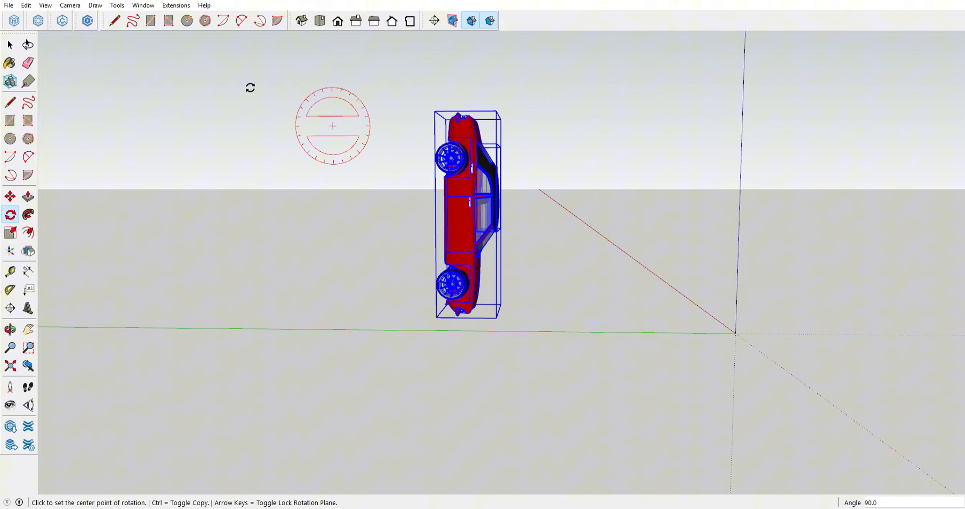
Rotate the whole car upright so its wheels face the ground plane and its roof faces up
left_click(338, 21)
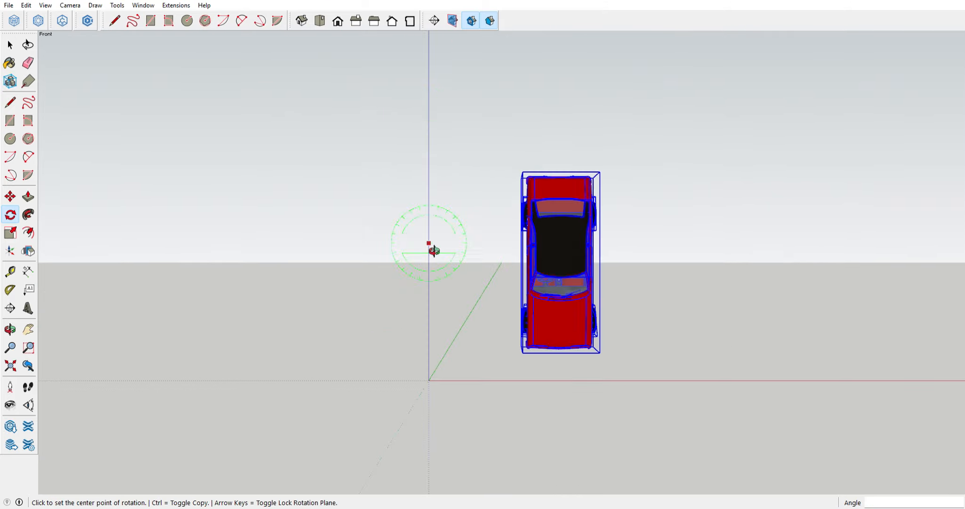
middle_click_drag(434, 250, 591, 262)
middle_click_drag(455, 223, 633, 383)
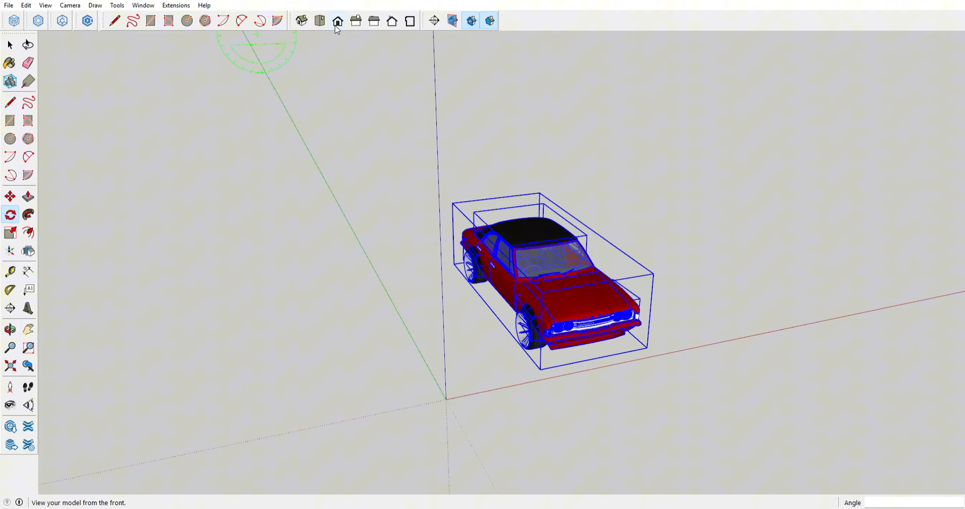
left_click(373, 24)
left_click(318, 21)
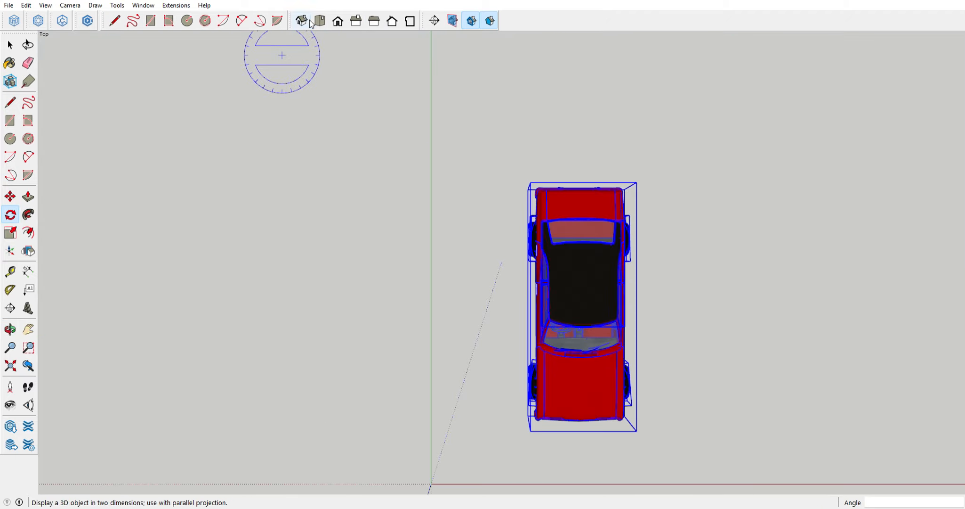
left_click(303, 21)
Draw a large ground rectangle from the origin, extending beneath and beyond the car
left_click(10, 45)
left_click(358, 226)
middle_click_drag(377, 283, 613, 212)
left_click(10, 120)
middle_click_drag(348, 236, 329, 400)
left_click(315, 434)
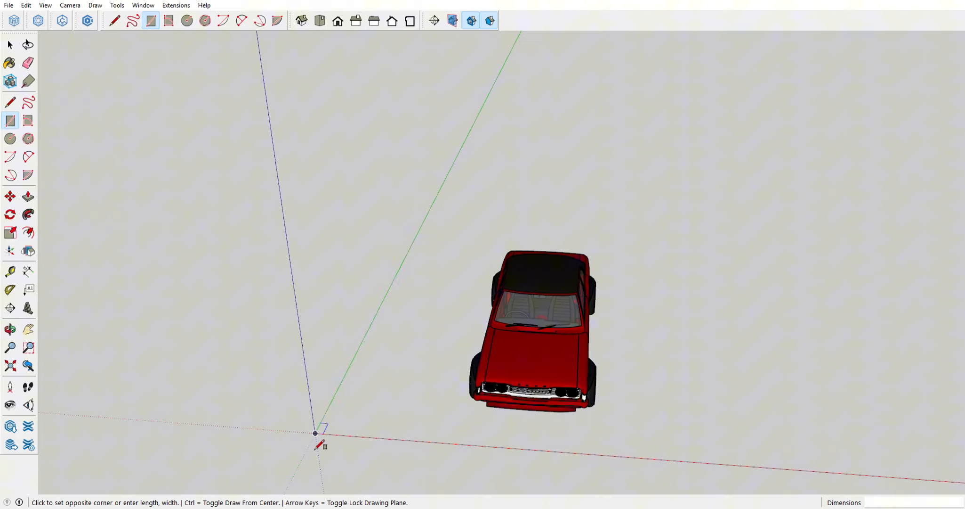
left_click(709, 227)
middle_click_drag(426, 335, 474, 264)
key("space")
Raise the whole car so its wheels rest on the ground rectangle
double_click(465, 255)
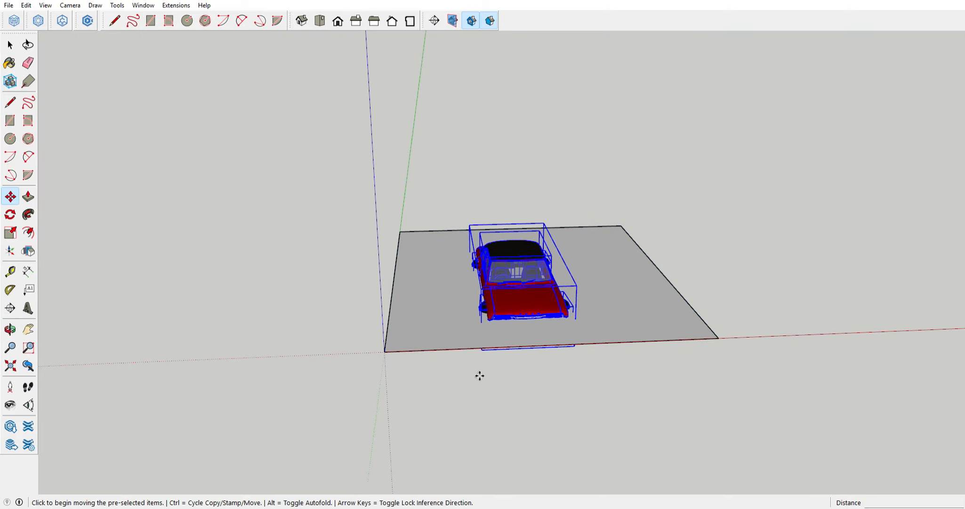
left_click(479, 375)
middle_click_drag(479, 375, 493, 290)
left_click(185, 145)
middle_click_drag(627, 217, 530, 312)
scroll(490, 235, "up", 5)
middle_click_drag(438, 264, 367, 161)
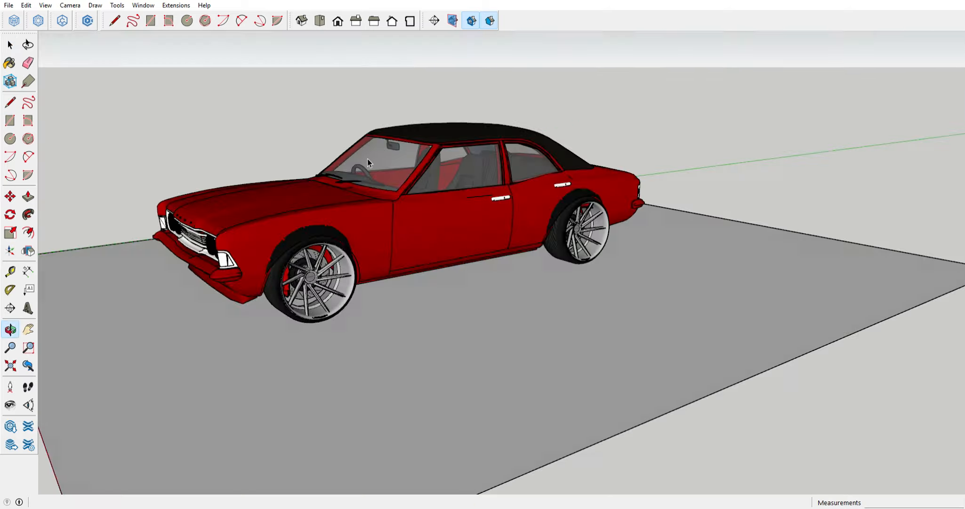
Open the outer headlight beside the steering side's indicator and soften the edges of its inner lens mesh
middle_click_drag(382, 339, 608, 353)
scroll(390, 253, "up", 8)
double_click(390, 253)
scroll(389, 253, "up", 3)
left_click(329, 271)
scroll(325, 271, "up", 3)
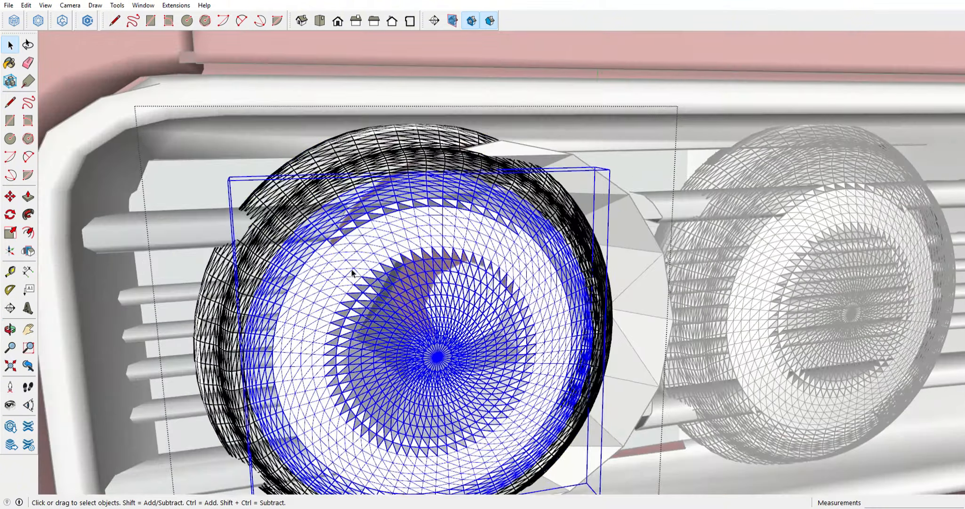
double_click(350, 267)
triple_click(351, 267)
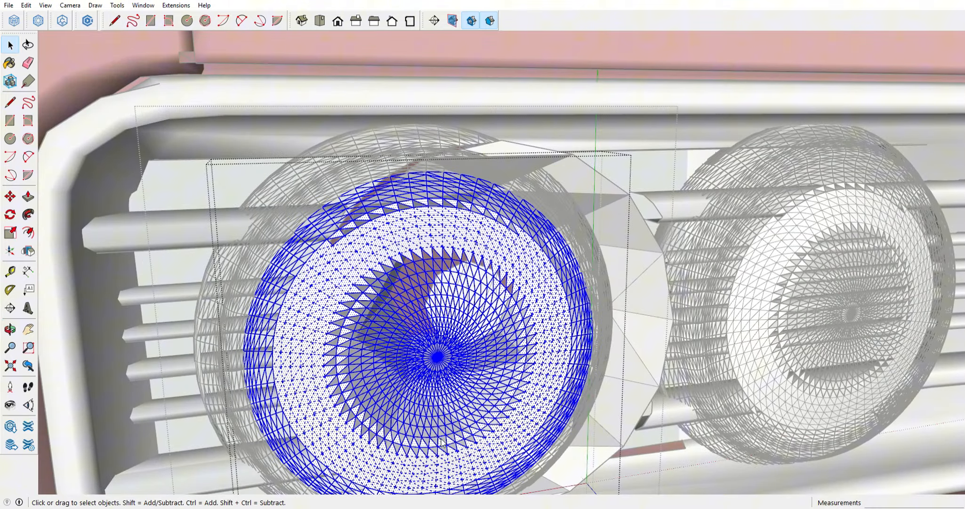
middle_click_drag(442, 444, 377, 431)
Select the headlight's outer ring mesh, and soften the lens mesh edges on the remaining headlights
left_click(394, 162)
double_click(394, 162)
triple_click(394, 162)
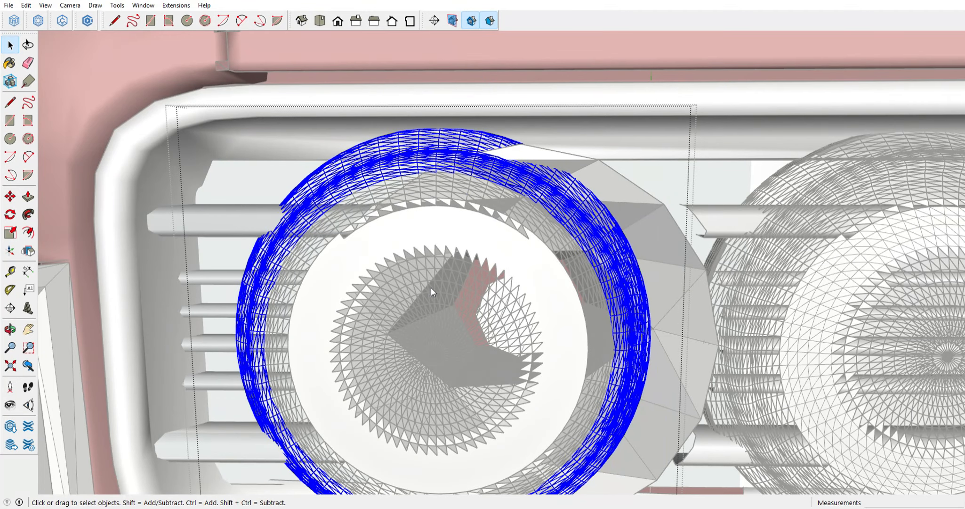
scroll(430, 287, "down", 3)
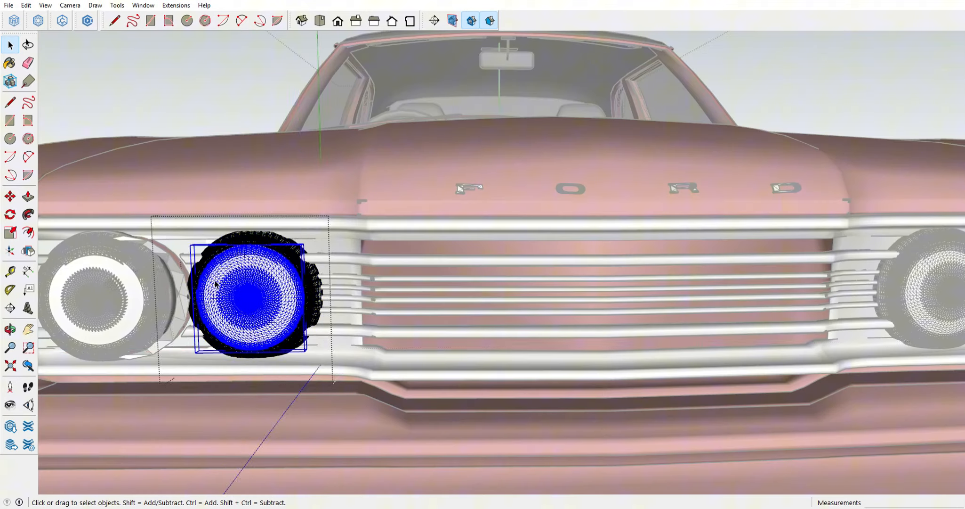
scroll(258, 394, "down", 3)
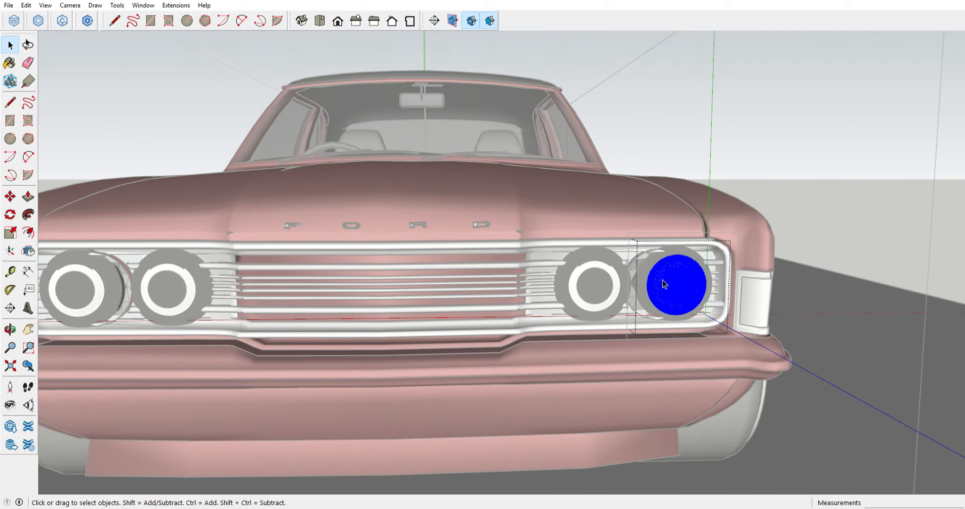
scroll(640, 97, "down", 3)
Select the lens faces of the front corner indicator beside the headlights
left_click(640, 97)
scroll(511, 330, "up", 5)
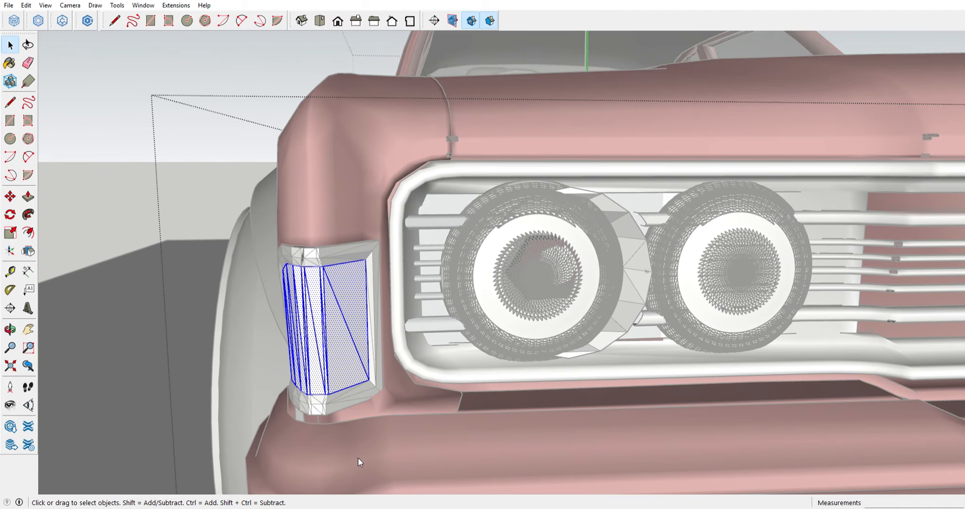
scroll(618, 248, "down", 5)
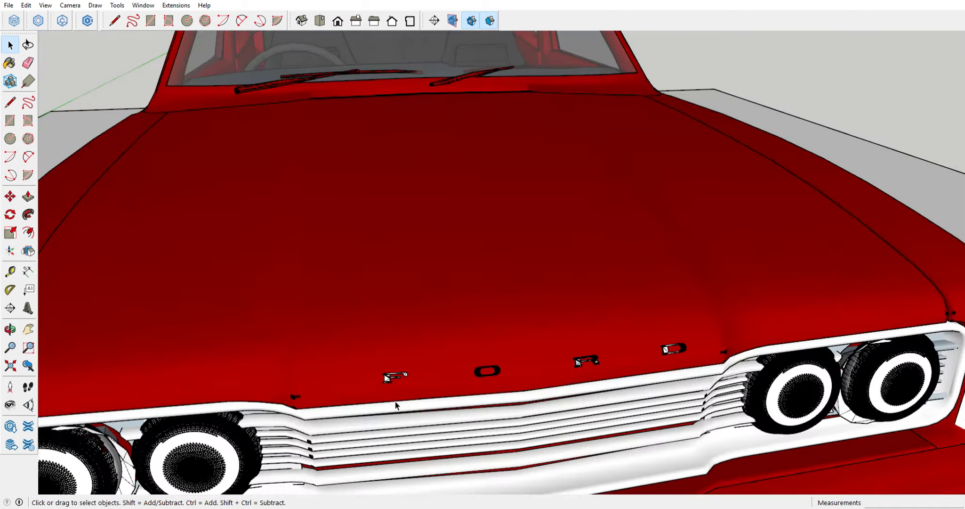
Open the mesh holding the windscreen wipers and group the driver's-side wiper arm
scroll(556, 382, "up", 5)
scroll(370, 358, "down", 10)
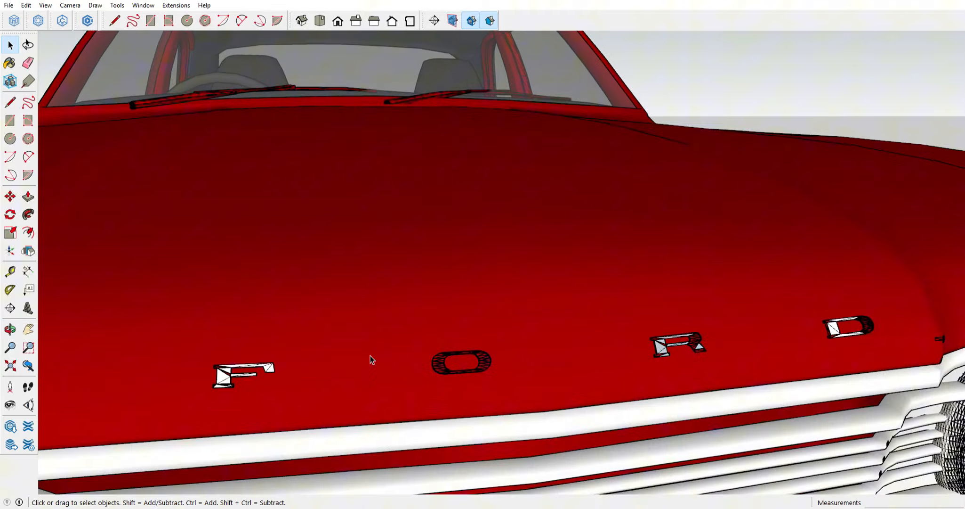
scroll(424, 282, "up", 10)
scroll(447, 243, "down", 4)
scroll(225, 359, "up", 7)
double_click(246, 351)
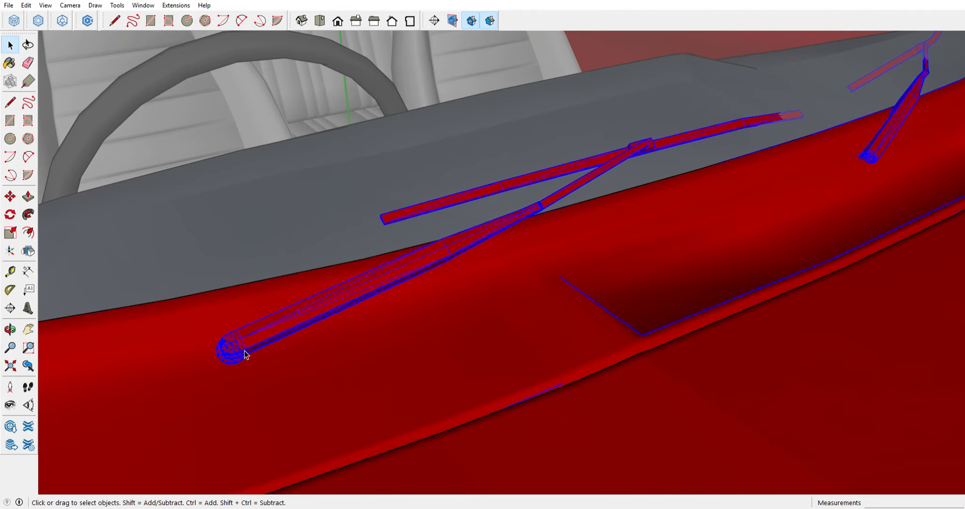
double_click(246, 351)
left_click(271, 347)
key("ctrl+g")
scroll(202, 362, "down", 5)
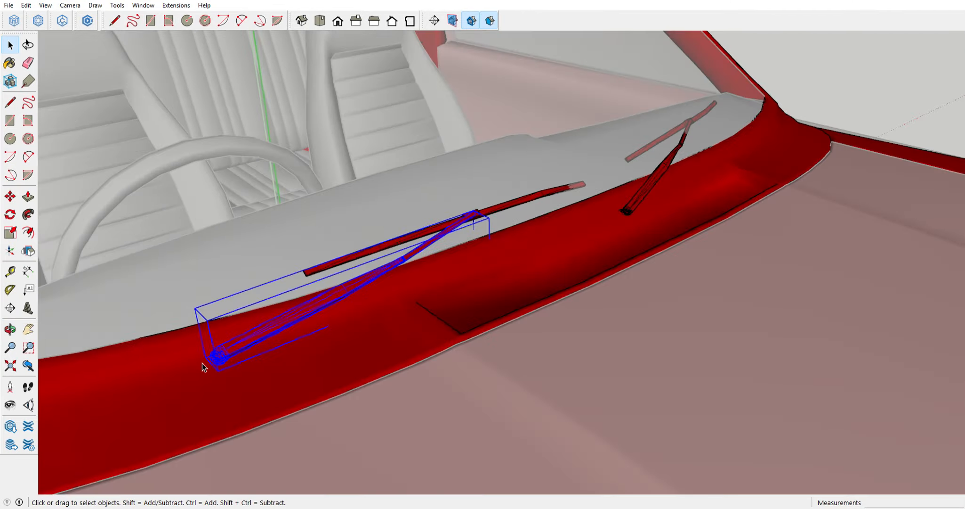
Select the complete passenger-side wiper arm and make it a separate group
scroll(500, 286, "up", 4)
scroll(493, 286, "down", 1)
scroll(493, 286, "up", 5)
left_click(490, 286)
mouse_move(486, 288)
middle_mouse_down()
mouse_move(477, 318)
mouse_move(485, 295)
middle_mouse_up()
triple_click(483, 284)
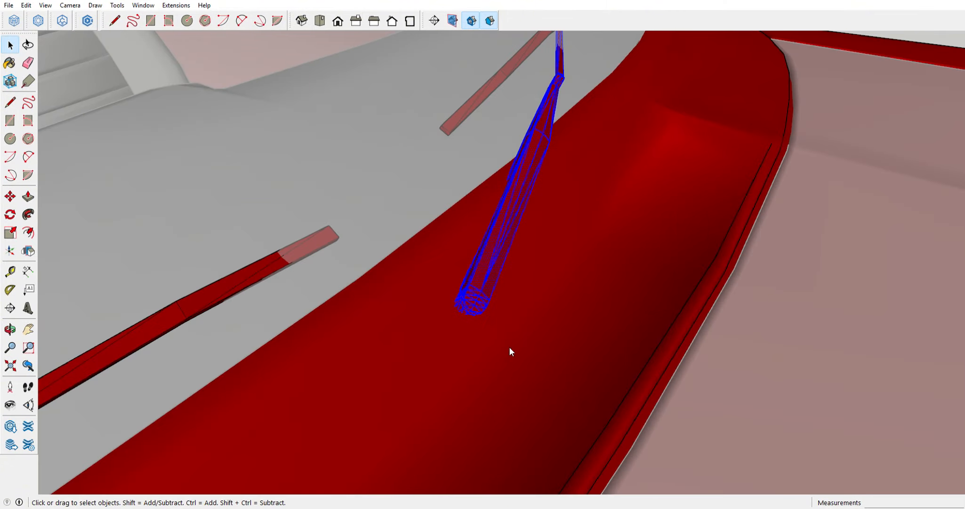
key("ctrl+g")
Select the driver's-side wiper blade and make it a separate group
scroll(509, 347, "down", 6)
middle_click_drag(508, 330, 485, 282)
scroll(478, 264, "up", 4)
triple_click(468, 254)
key("ctrl+g")
middle_click_drag(485, 314, 447, 237)
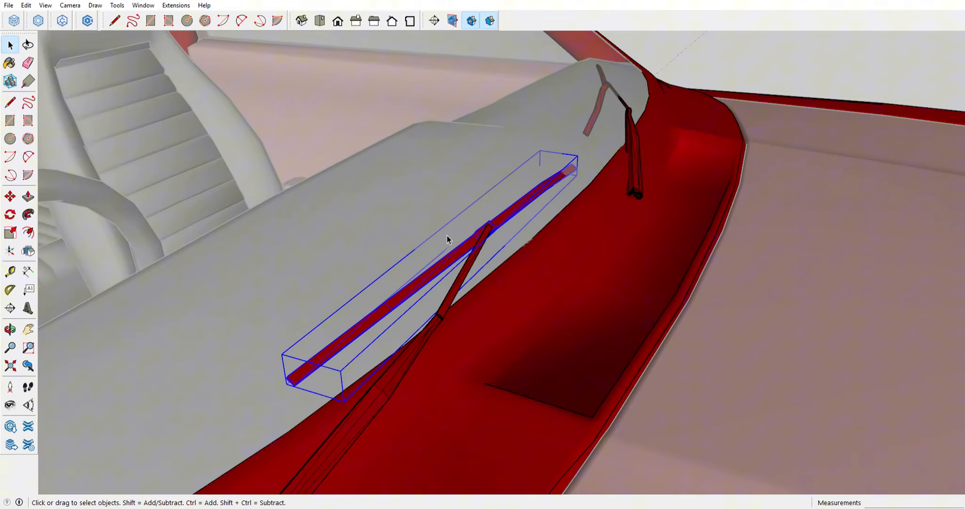
Select the driver's-side wiper arm and blade together and examine how they sit against the windscreen
scroll(447, 237, "down", 2)
left_click(444, 291, "shift")
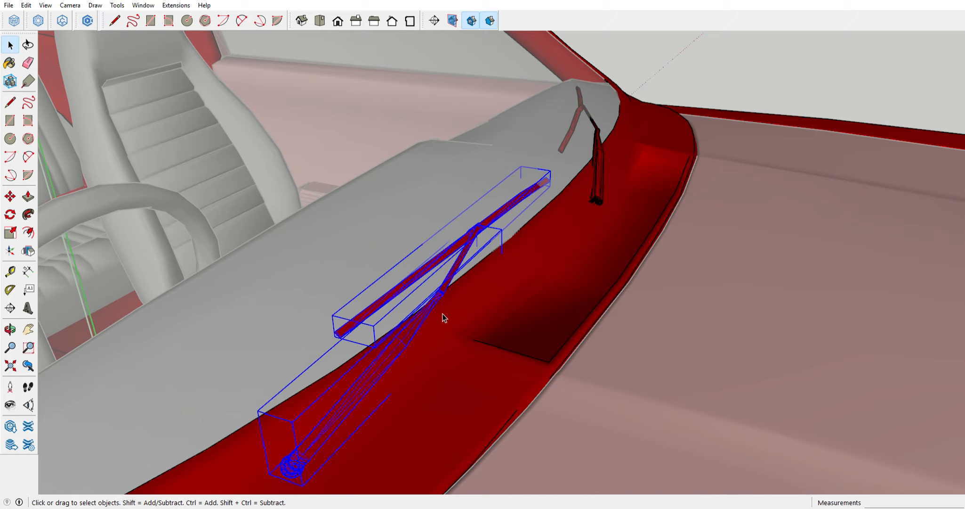
middle_click_drag(443, 317, 329, 283)
scroll(320, 291, "down", 5)
middle_click_drag(198, 320, 291, 474)
scroll(503, 424, "up", 8)
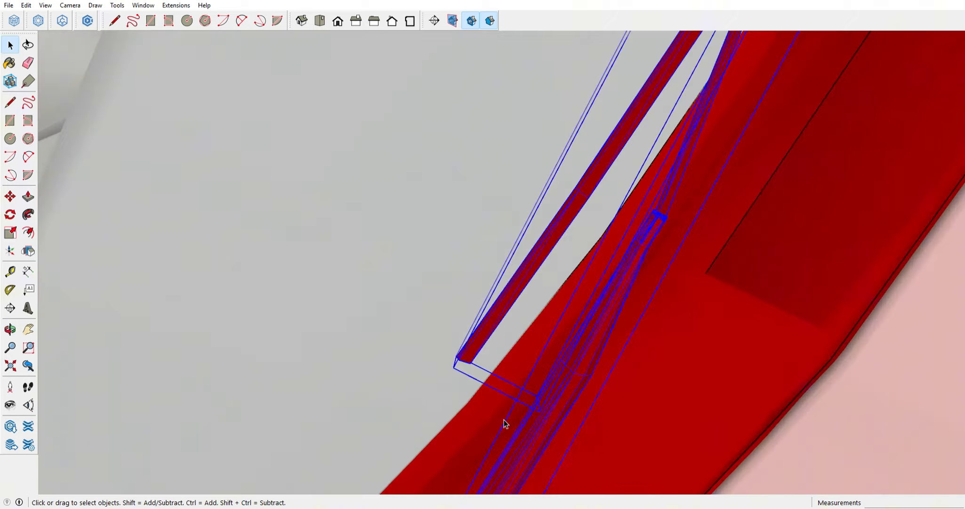
middle_click_drag(504, 419, 434, 110)
scroll(424, 122, "down", 8)
middle_click_drag(189, 165, 471, 226)
scroll(564, 233, "up", 3)
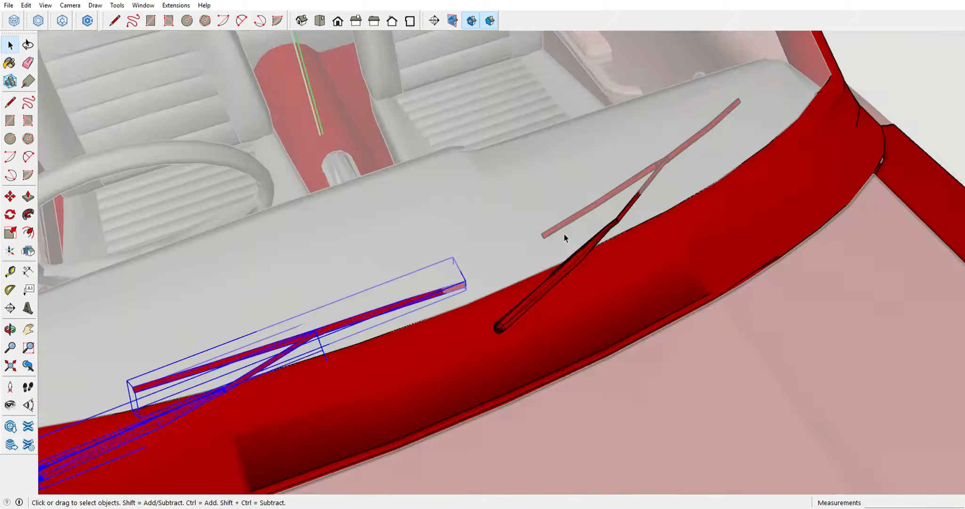
Select the complete passenger-side wiper blade and make it a separate group
scroll(564, 233, "down", 3)
left_click(593, 233)
middle_click_drag(584, 240, 932, 142)
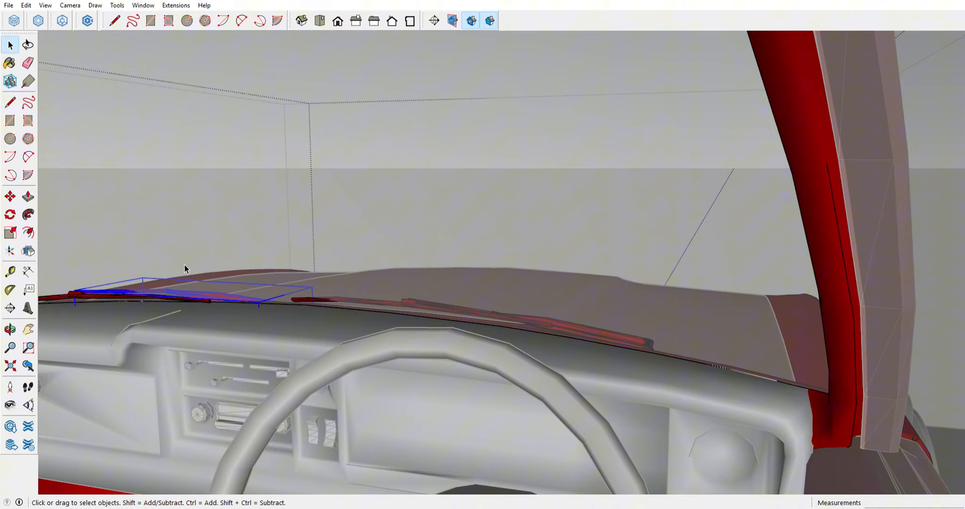
scroll(185, 268, "up", 5)
left_click(94, 290)
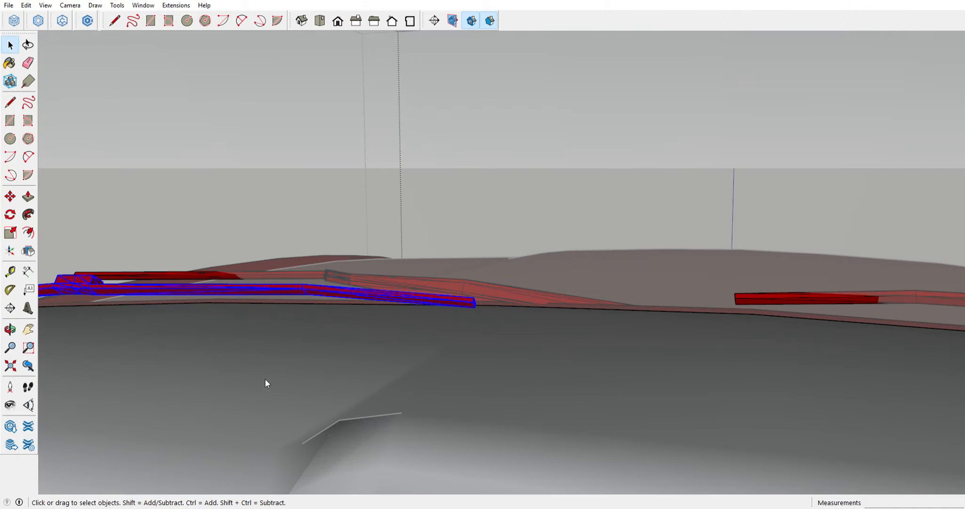
Select the passenger-side wiper arm and blade groups together
middle_click_drag(265, 379, 405, 274)
scroll(424, 273, "down", 3)
left_click(622, 271, "shift")
key("q")
middle_click_drag(469, 269, 494, 353)
scroll(541, 423, "up", 4)
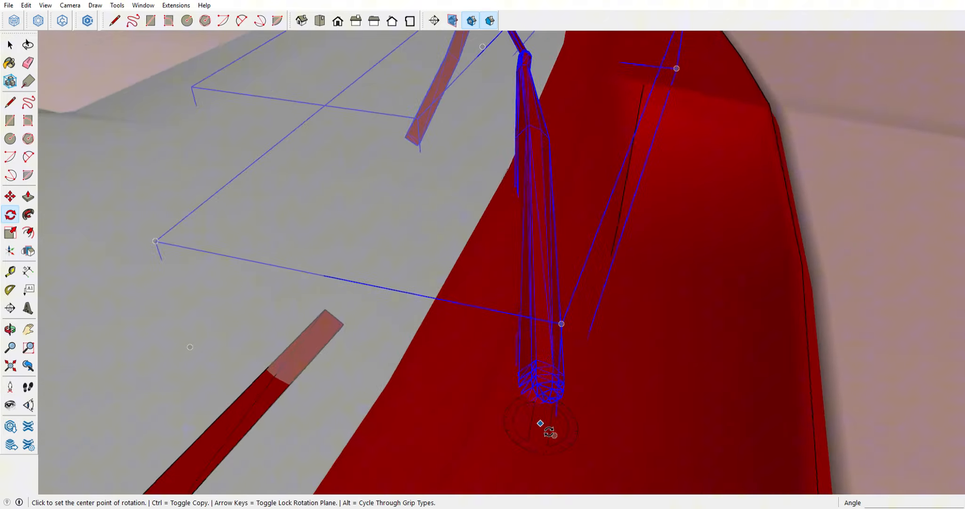
middle_click_drag(549, 431, 556, 410)
middle_click_drag(589, 435, 438, 400)
scroll(424, 394, "down", 3)
key("Escape")
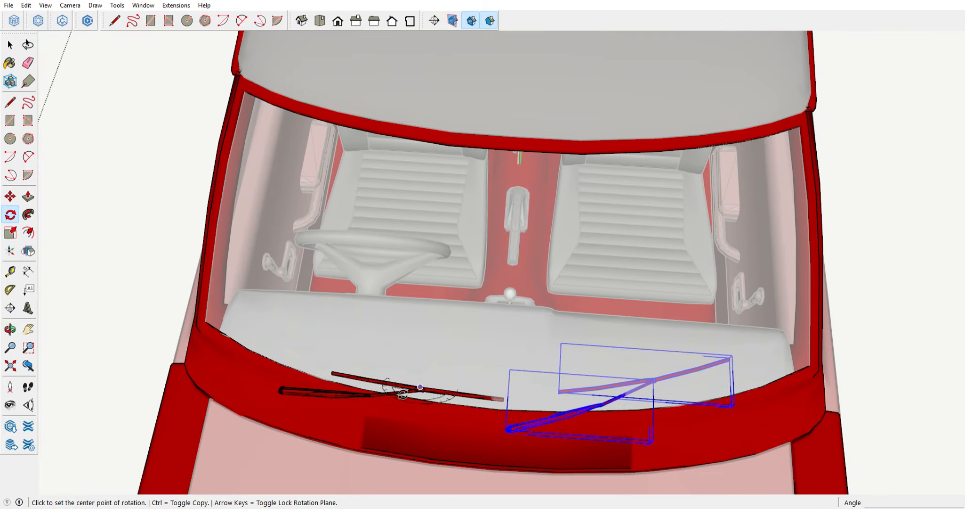
Rotate the passenger-side wiper arm and blade together so they lie closer along the base of the windscreen
left_click(19, 214)
scroll(519, 417, "down", 3)
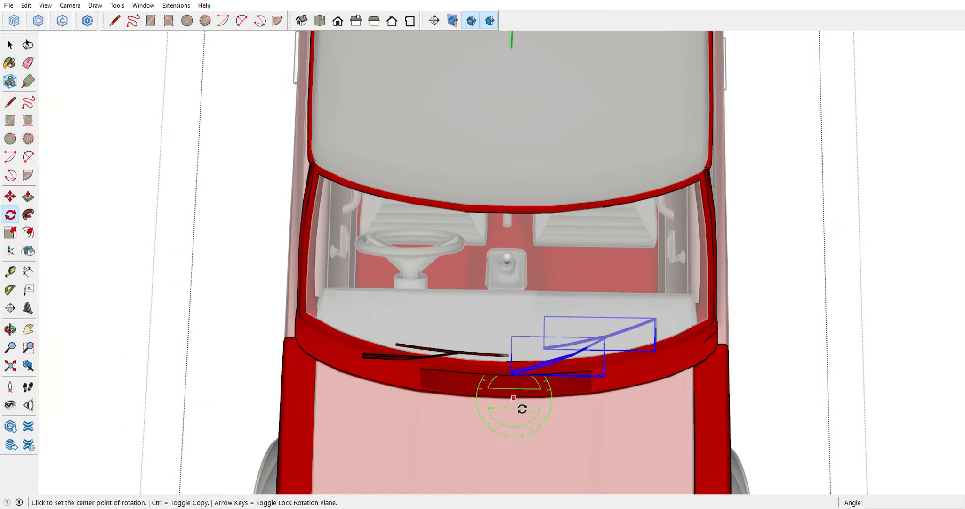
scroll(491, 362, "up", 3)
middle_click_drag(629, 383, 370, 363)
scroll(399, 302, "down", 3)
scroll(369, 400, "down", 2)
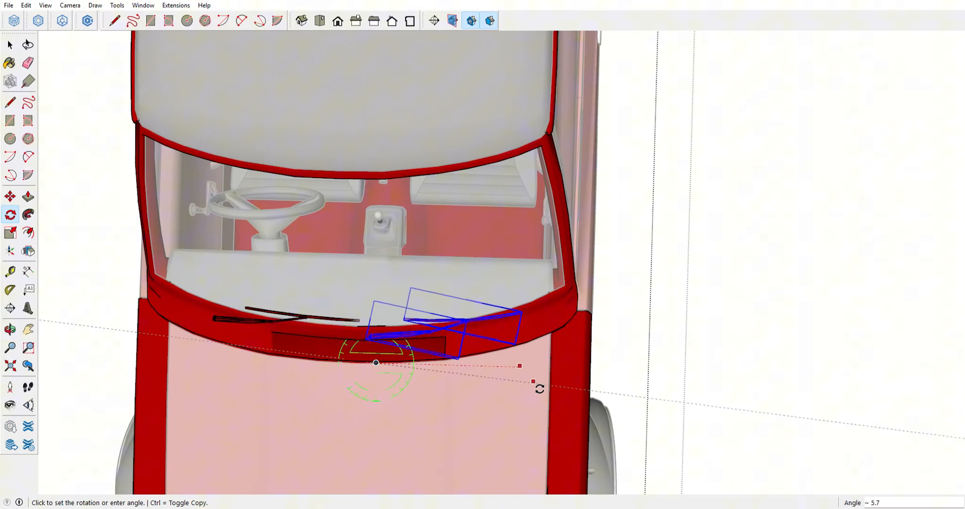
Rotate the passenger-side wiper blade about its joint with the arm so it follows the windscreen's lower edge
scroll(463, 317, "up", 8)
middle_click_drag(477, 307, 483, 264)
scroll(482, 307, "up", 3)
left_click(483, 285)
left_click(397, 278)
scroll(398, 279, "down", 4)
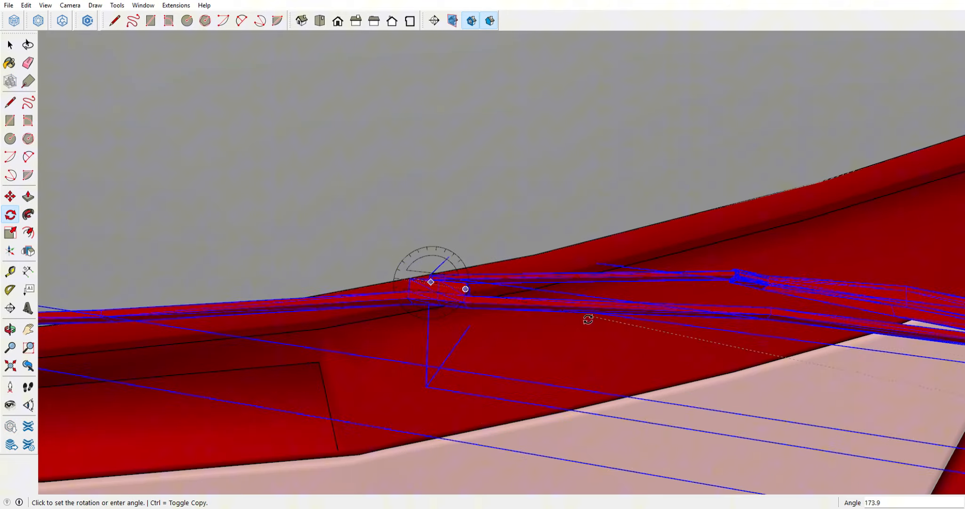
left_click(404, 288)
scroll(349, 309, "down", 3)
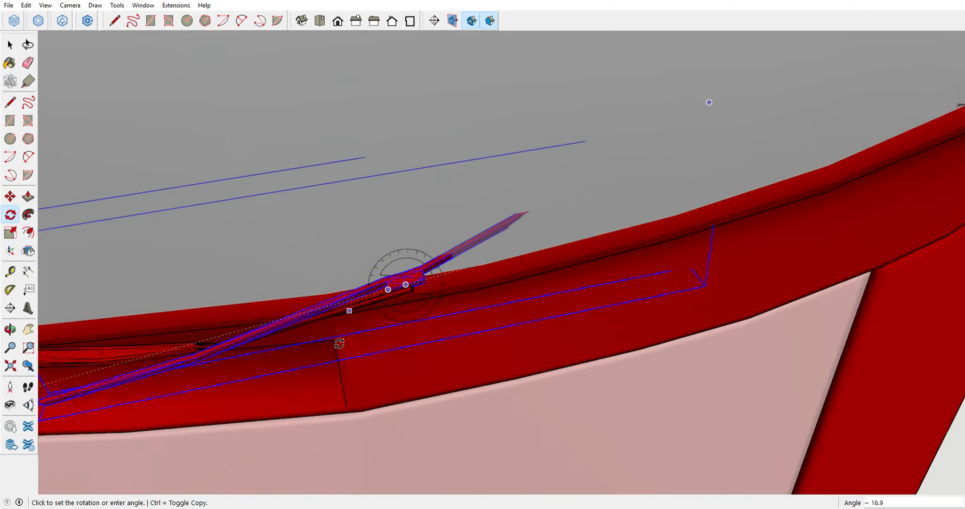
left_click(209, 317)
scroll(209, 311, "down", 5)
middle_click_drag(210, 90, 224, 150)
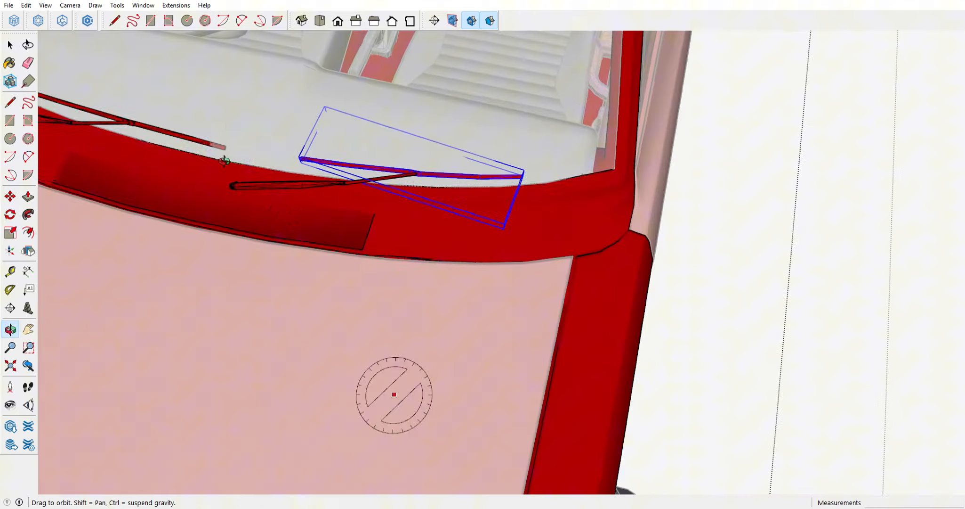
Rotate the driver's-side wiper blade 2 degrees about its joint with the arm
key("space")
left_click(224, 137)
middle_click_drag(405, 301, 358, 226)
scroll(329, 188, "up", 4)
left_click(324, 300)
left_click(9, 214)
scroll(276, 441, "up", 6)
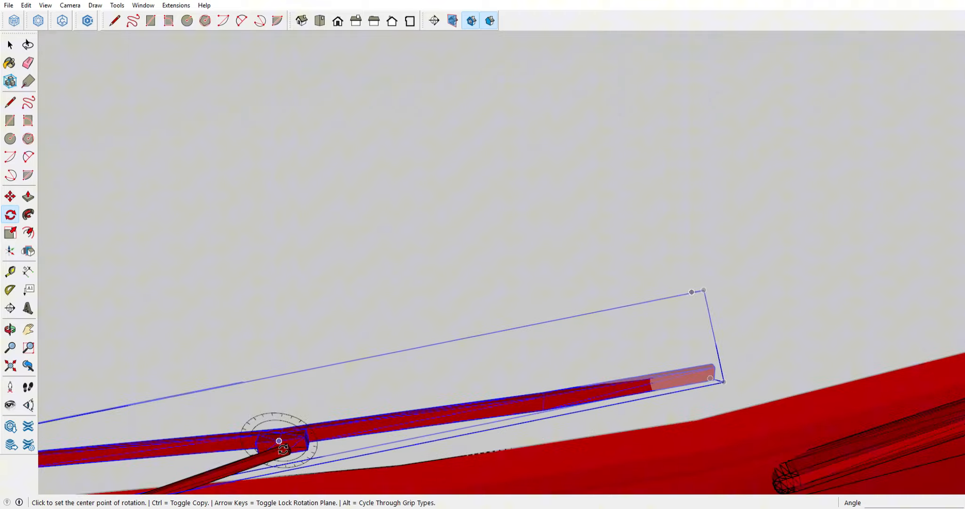
middle_click_drag(319, 421, 324, 495)
scroll(345, 398, "down", 5)
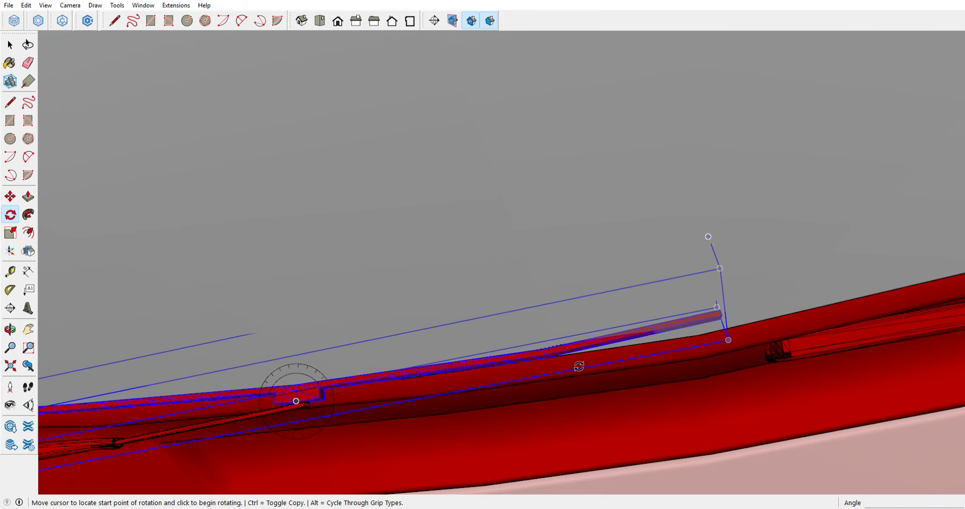
left_click(578, 363)
type("2")
key("Return")
scroll(306, 403, "up", 2)
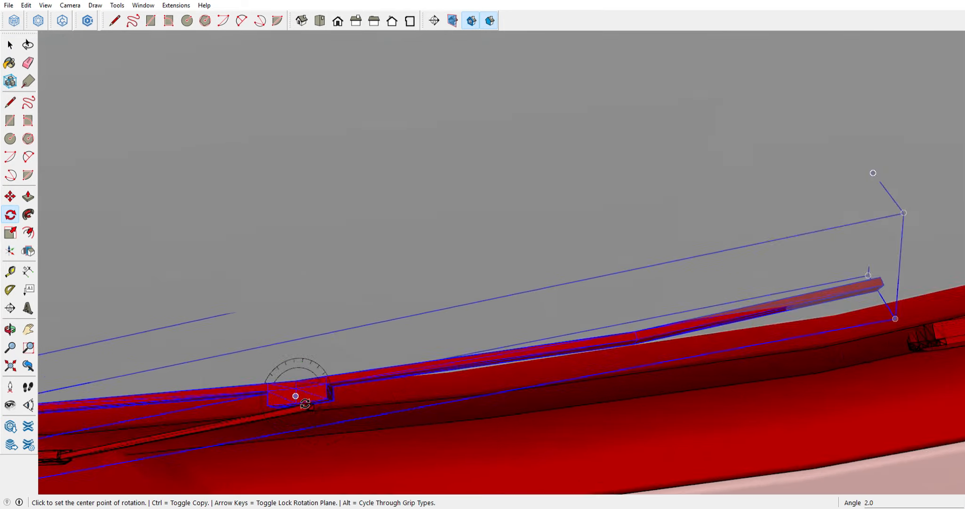
Rotate the driver's-side wiper blade slightly again, aligning its free end with the windscreen's lower edge
scroll(413, 371, "down", 3)
left_click(446, 362)
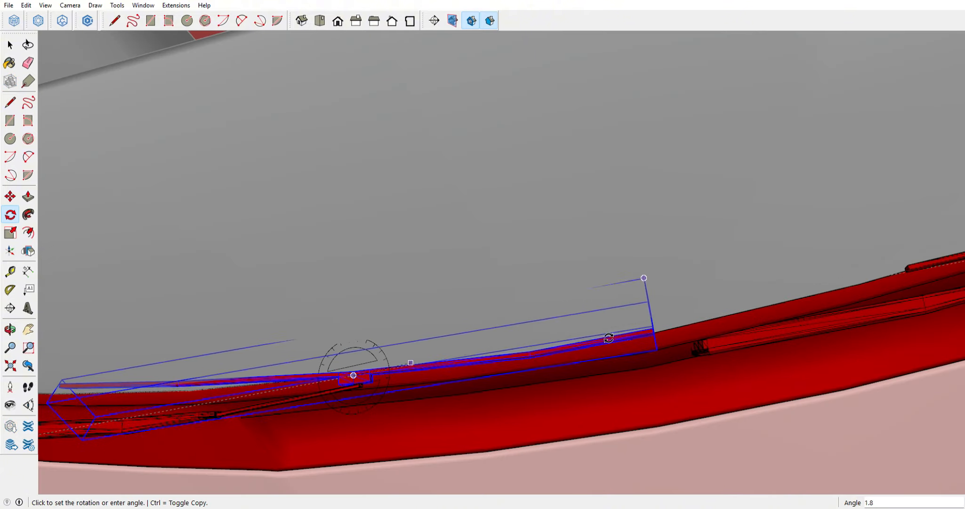
left_click(612, 331)
Paint the wiper arms on both sides with a silver metallic material
middle_click_drag(515, 184, 461, 264)
scroll(462, 263, "down", 4)
left_click(9, 45)
middle_click_drag(226, 203, 327, 308)
left_click(328, 314)
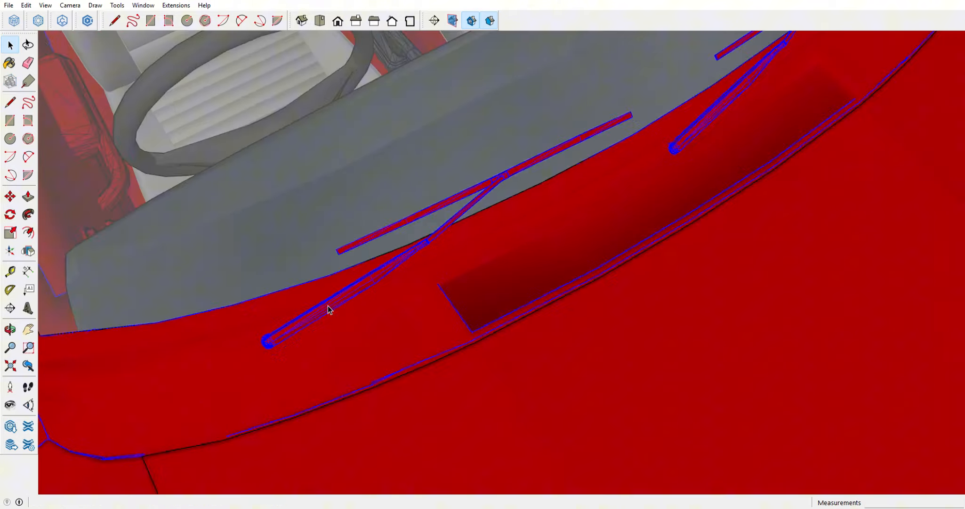
triple_click(328, 313)
middle_click_drag(366, 441, 586, 191)
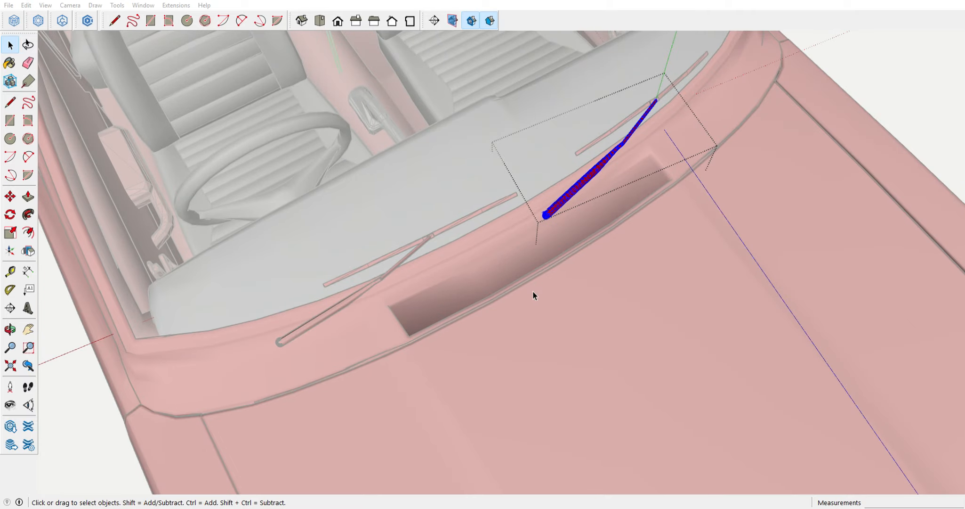
key("Escape")
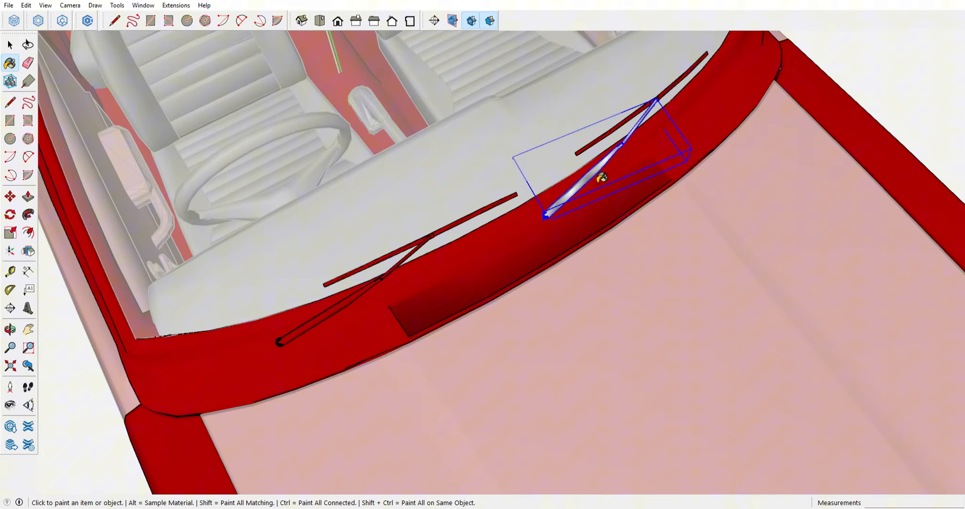
key("b")
left_click(329, 309)
Paint the wiper blades on both sides with a black material
mouse_move(589, 263)
middle_mouse_down()
mouse_move(487, 325)
mouse_move(409, 302)
middle_mouse_up()
scroll(407, 177, "up", 4)
key("space")
triple_click(476, 188)
triple_click(673, 145)
key("Escape")
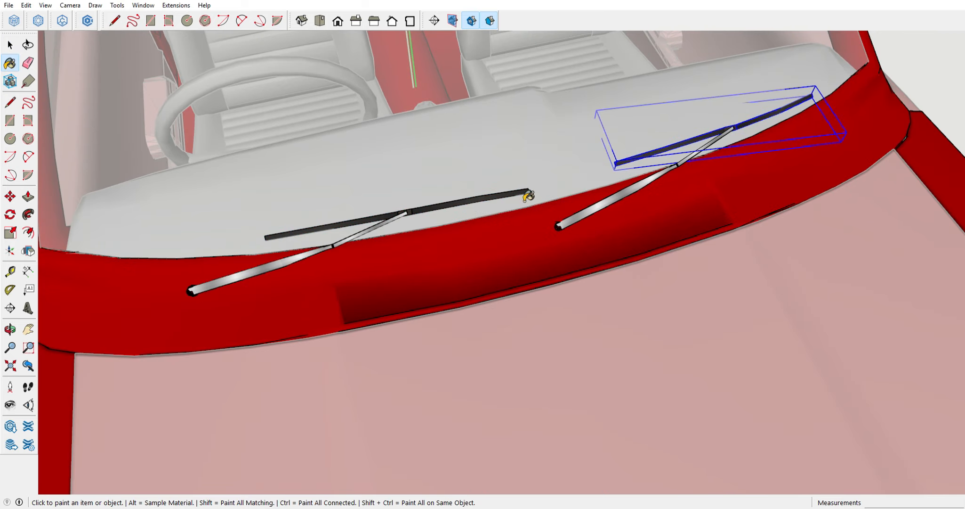
key("space")
key("Escape")
Select the connected geometry of the grille and headlight surround at the car's front and make it a group
scroll(525, 200, "down", 4)
mouse_move(452, 226)
middle_mouse_down()
mouse_move(510, 215)
mouse_move(433, 217)
middle_mouse_up()
scroll(433, 218, "down", 4)
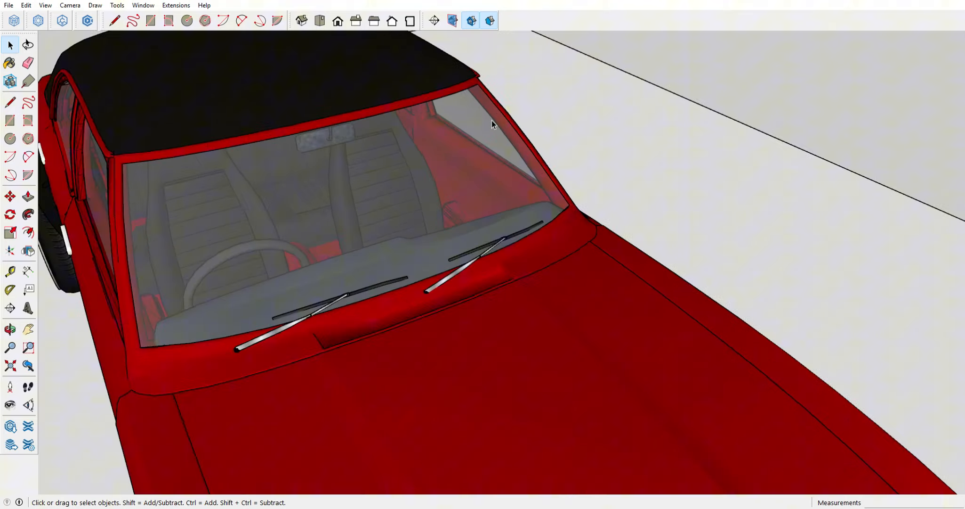
scroll(491, 120, "down", 5)
middle_click_drag(492, 120, 452, 108)
scroll(424, 330, "up", 4)
middle_click_drag(424, 330, 410, 299)
double_click(408, 298)
triple_click(403, 291)
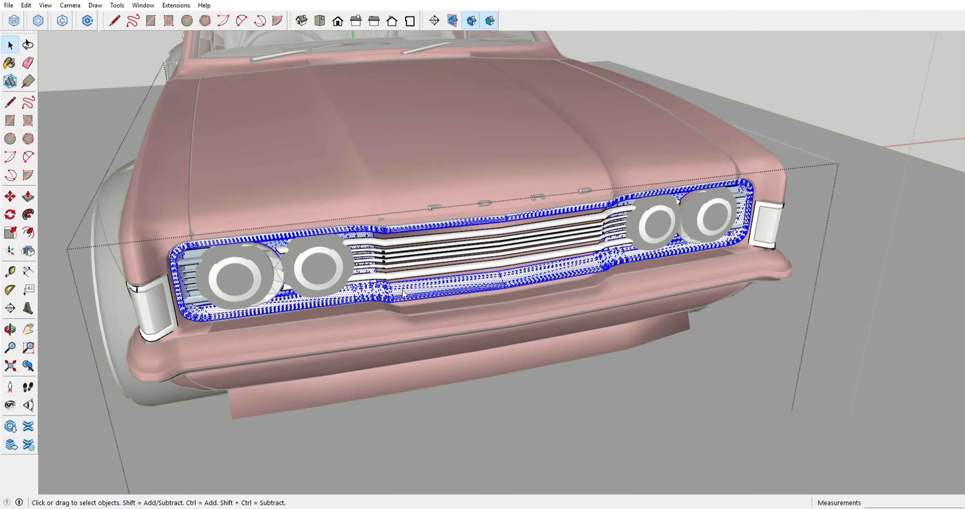
key("ctrl+g")
Paint the grille and headlight surround with the silver metallic material
key("b")
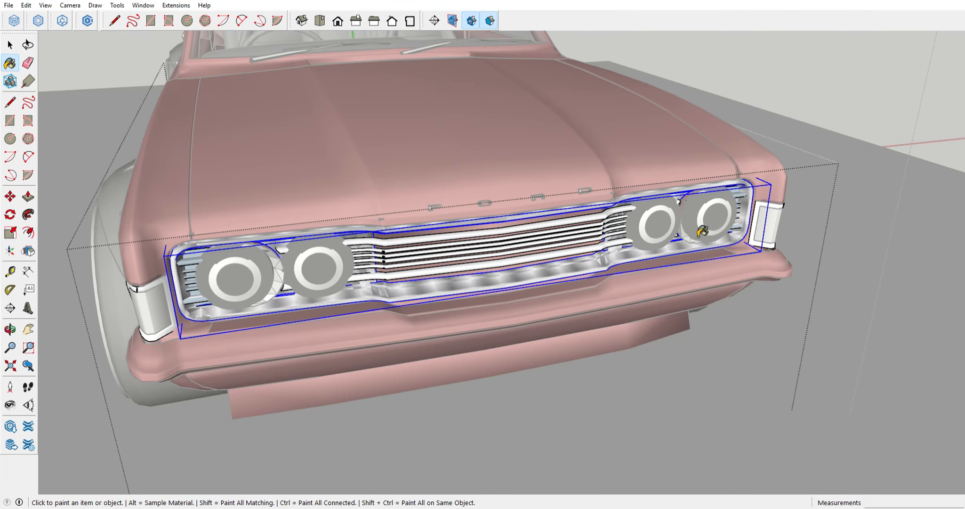
scroll(695, 207, "up", 3)
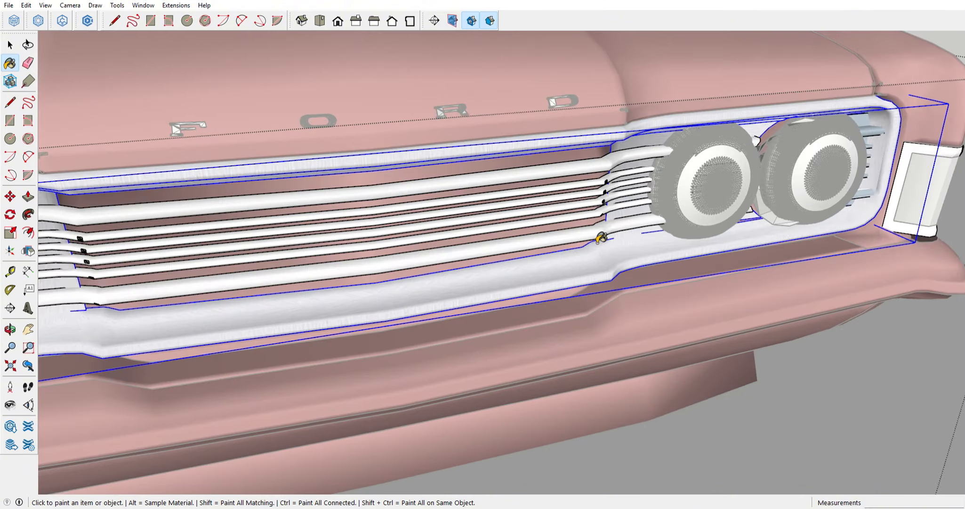
scroll(599, 193, "down", 3)
scroll(221, 251, "up", 3)
scroll(189, 255, "down", 1)
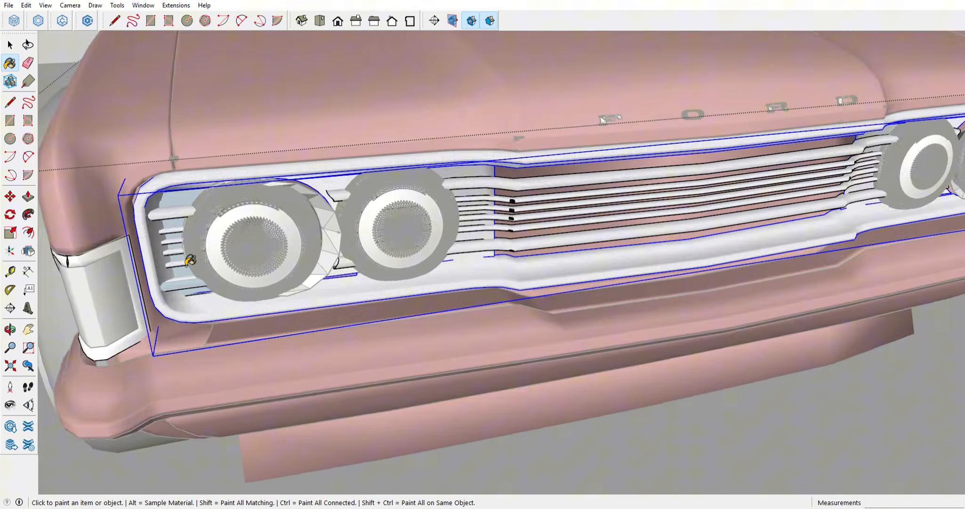
scroll(651, 162, "up", 4)
scroll(643, 232, "down", 2)
middle_click_drag(644, 232, 405, 264)
scroll(501, 233, "down", 3)
Delete the unwanted element at the passenger-side corner light and select the light's surround
left_click(10, 45)
left_click(471, 236)
scroll(462, 240, "up", 4)
left_click(440, 222)
middle_click_drag(447, 234, 251, 146)
scroll(440, 222, "up", 4)
left_click(312, 210)
key("Delete")
scroll(311, 188, "up", 4)
left_click(332, 120)
scroll(454, 217, "down", 5)
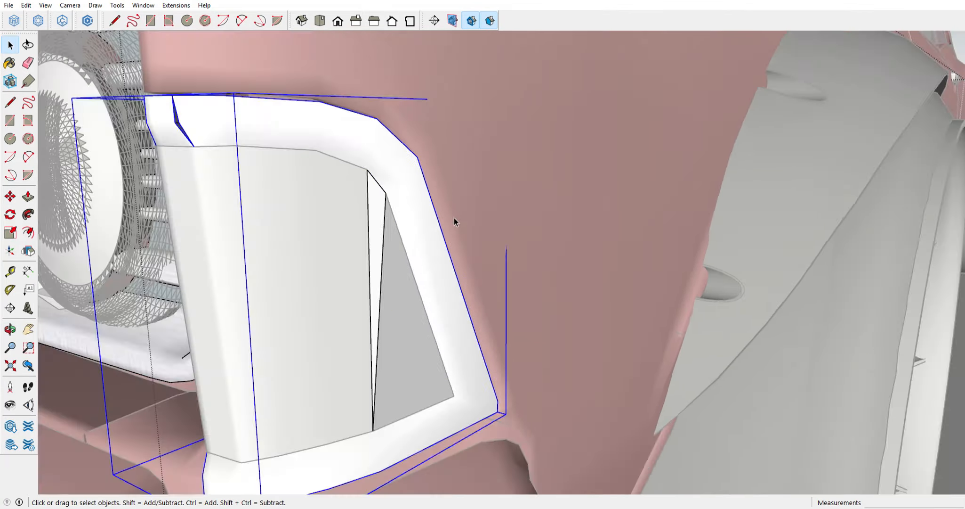
Paint the corner light surrounds with the silver metallic material
middle_click_drag(454, 217, 517, 229)
key("b")
scroll(517, 229, "down", 2)
middle_click_drag(405, 210, 608, 219)
scroll(401, 233, "up", 3)
middle_click_drag(400, 233, 435, 239)
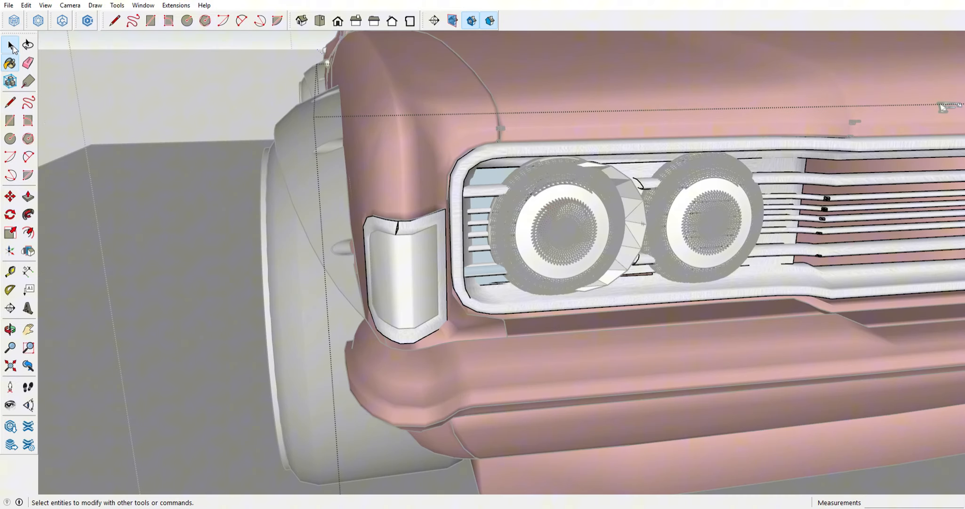
Paint the front lens faces of both corner lights orange
left_click(10, 45)
left_click(117, 97)
double_click(406, 278)
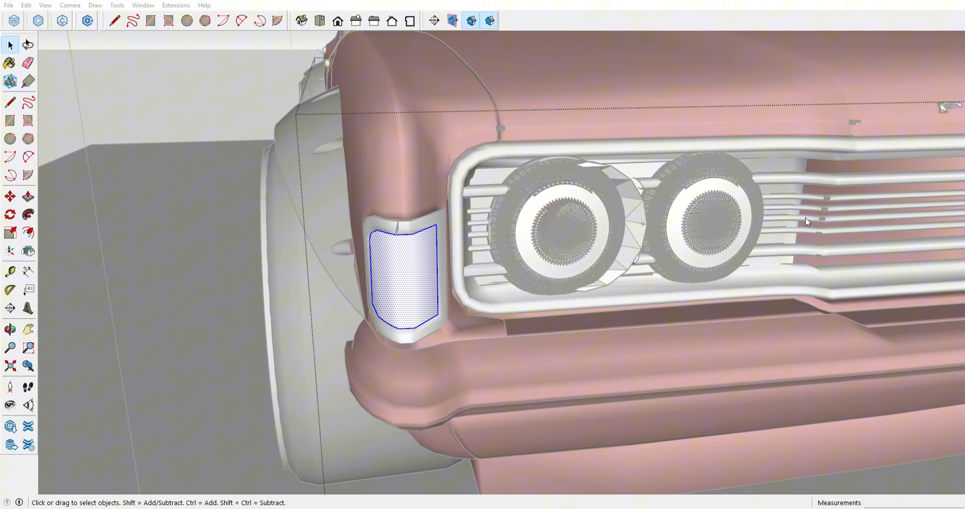
key("b")
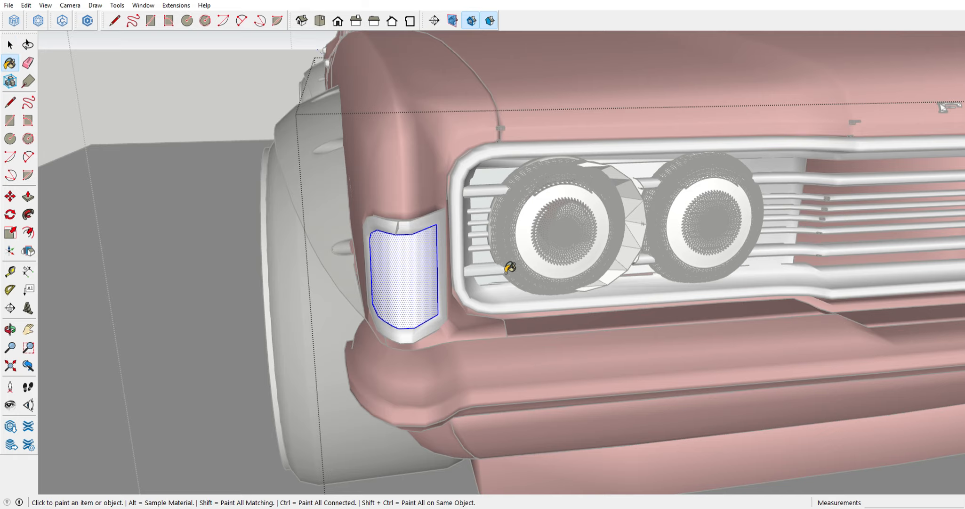
left_click(413, 282)
scroll(412, 282, "down", 5)
mouse_move(414, 287)
middle_mouse_down()
mouse_move(451, 328)
mouse_move(542, 316)
middle_mouse_up()
left_click(588, 274)
key("space")
left_click(633, 304)
middle_click_drag(471, 292, 261, 285)
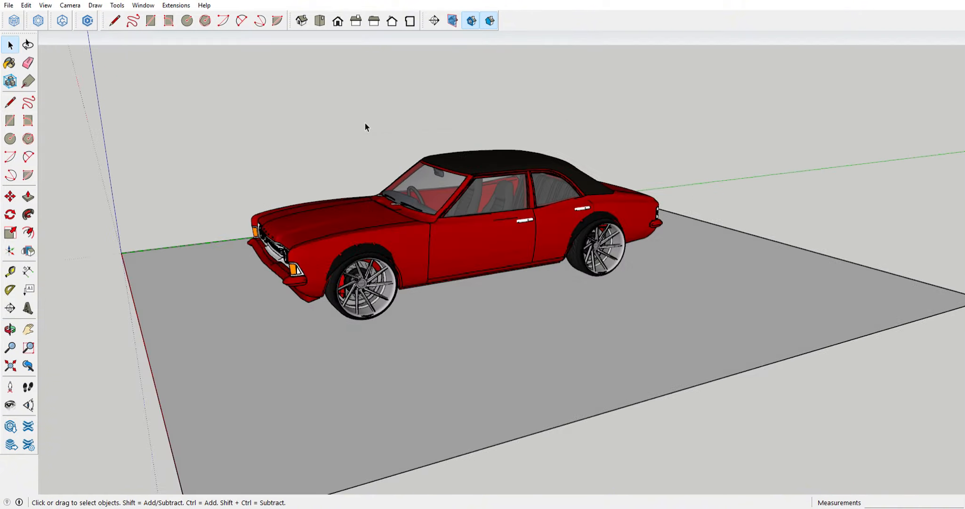
Paint the remaining side face of the passenger-side corner light lens orange
scroll(303, 265, "up", 8)
scroll(306, 263, "up", 2)
double_click(319, 250)
double_click(319, 250)
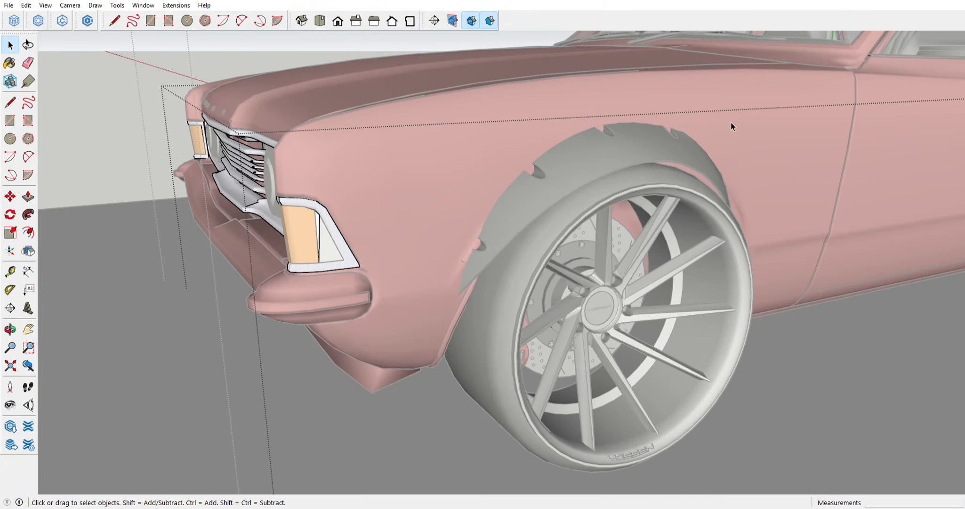
left_click(731, 126)
double_click(308, 252)
double_click(308, 252)
key("b")
scroll(322, 234, "up", 5)
left_click(325, 235)
Draw an edge to close the narrow gap between the two orange lens faces of the passenger-side corner light
key("space")
mouse_move(322, 228)
middle_mouse_down()
mouse_move(354, 200)
mouse_move(342, 210)
middle_mouse_up()
key("l")
scroll(355, 200, "up", 2)
left_click(345, 203)
key("space")
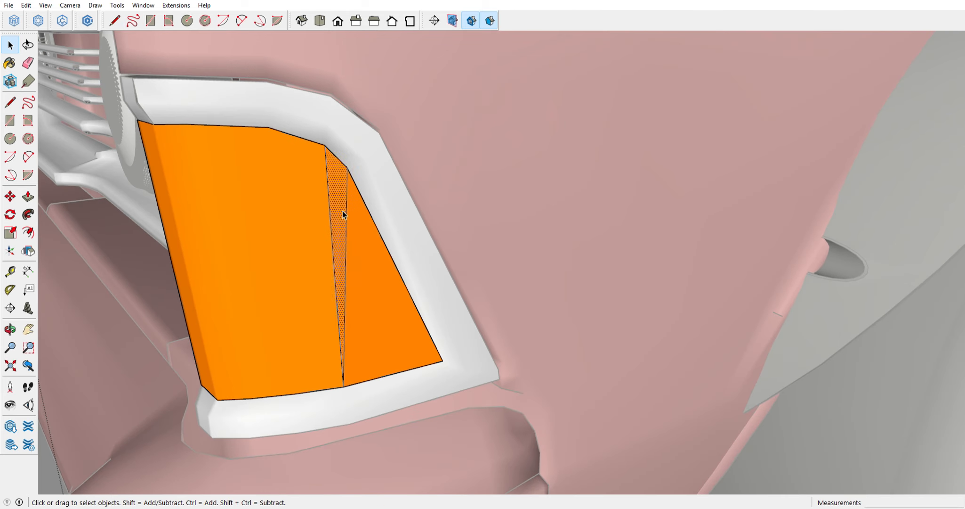
Group the connected orange lens faces and select all geometry inside the new group
triple_click(326, 212)
key("ctrl+g")
double_click(410, 310)
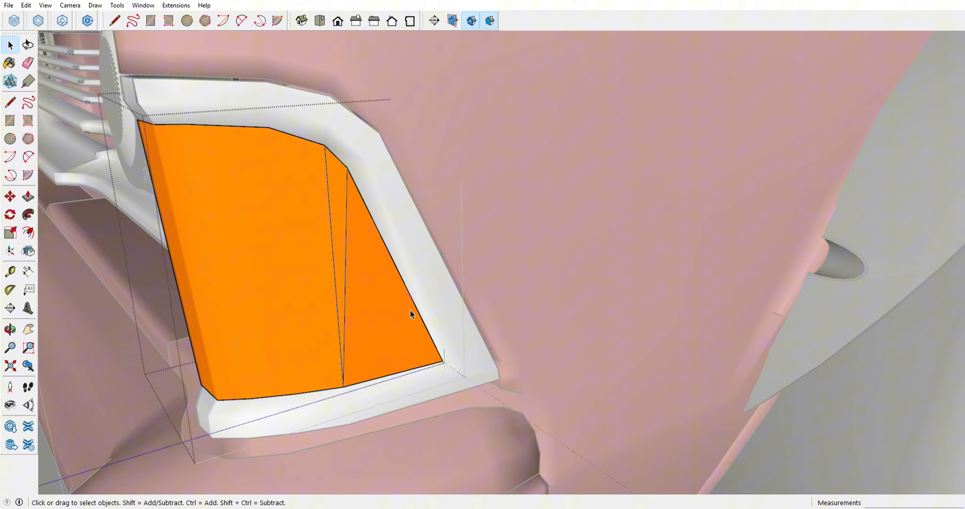
key("ctrl+a")
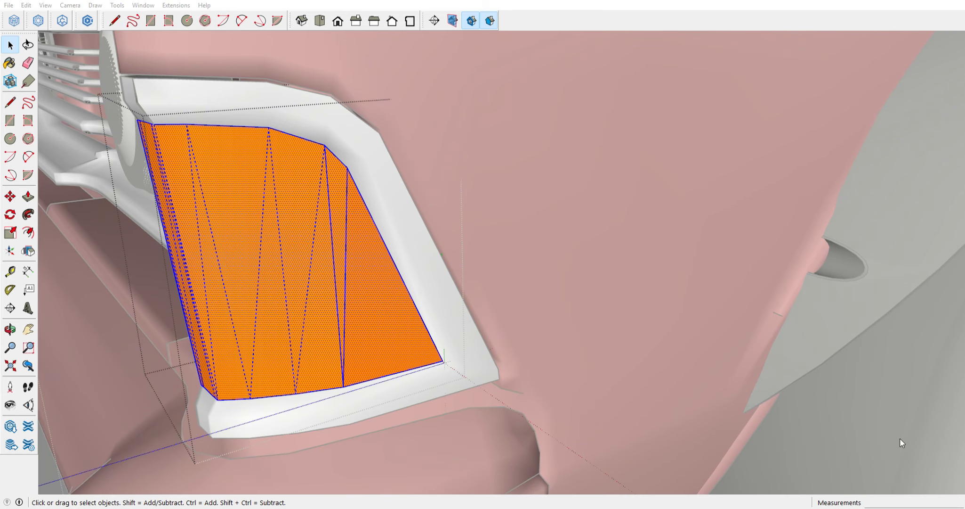
Delete the leftover narrow sliver face between the lens parts of the passenger-side corner light
left_click(768, 363)
double_click(348, 266)
left_click_drag(352, 219, 334, 256)
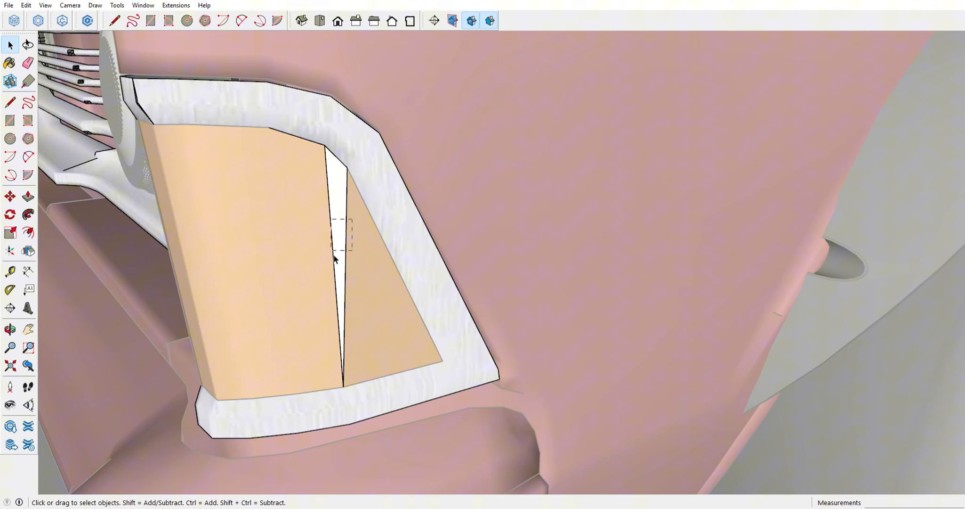
key("Delete")
Open the orange lens group and soften all the edges between its faces
left_click(345, 262)
double_click(345, 262)
middle_click_drag(344, 262, 366, 257)
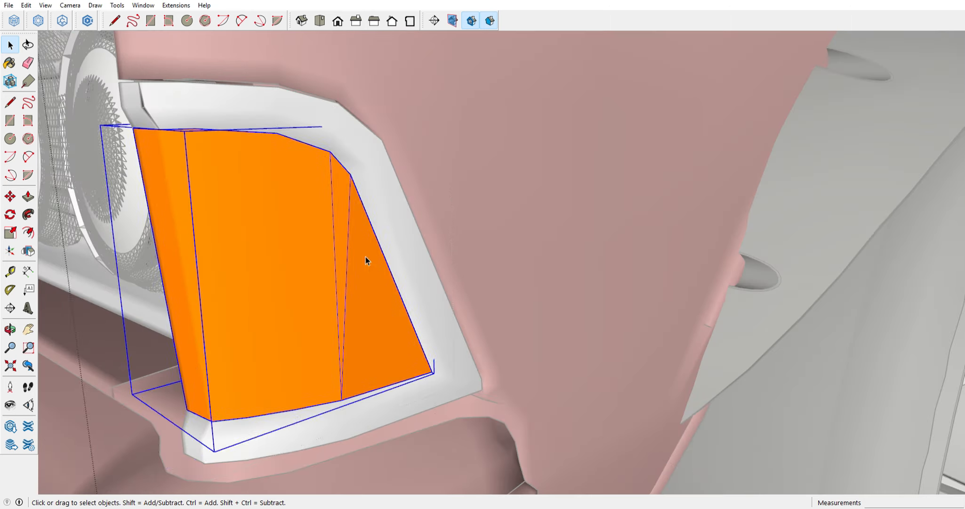
double_click(366, 257)
key("ctrl+a")
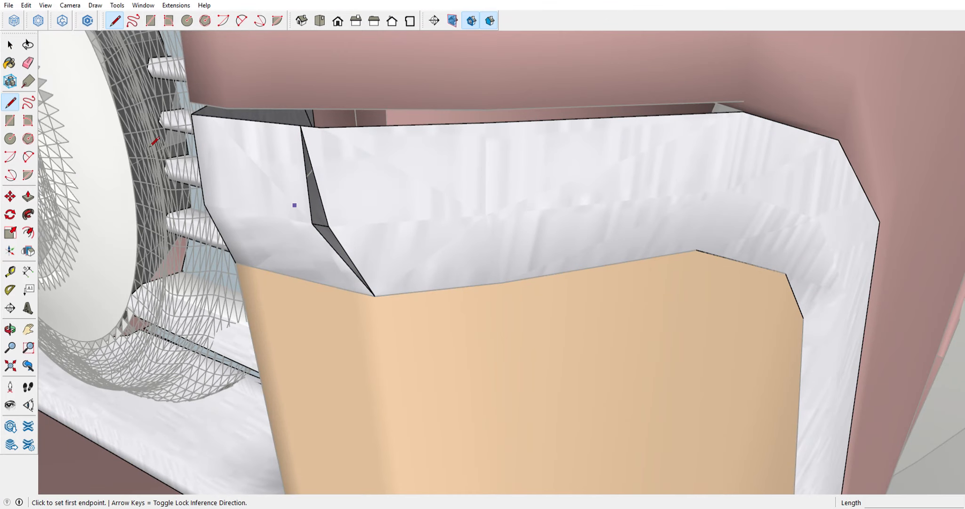
Draw a line across the open slit in the upper part of the corner light surround to close it with faces
key("space")
triple_click(299, 206)
key("l")
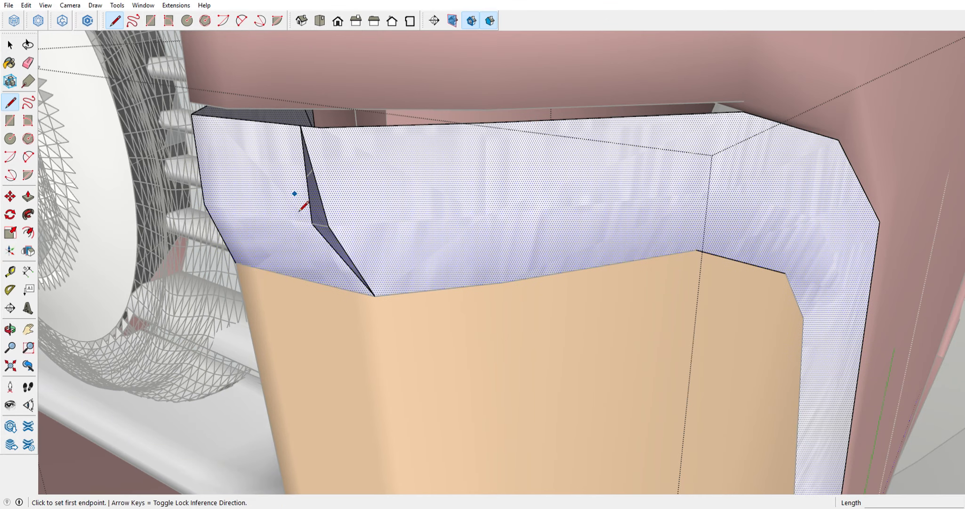
scroll(314, 225, "up", 2)
left_click(314, 226)
left_click(321, 230)
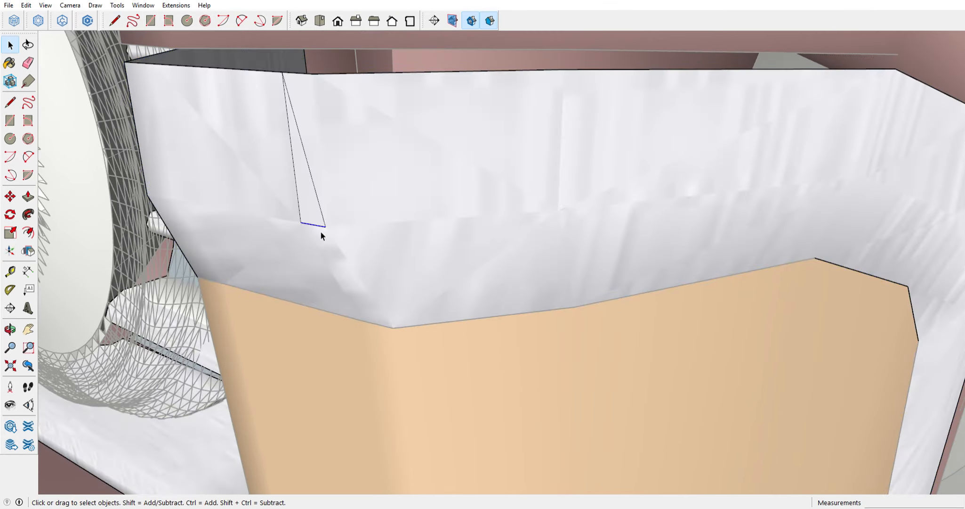
Try deleting the short seam edge in the patched part of the surround, and undo the deletion
double_click(326, 230)
double_click(316, 227)
key("Delete")
key("ctrl+z")
triple_click(316, 226)
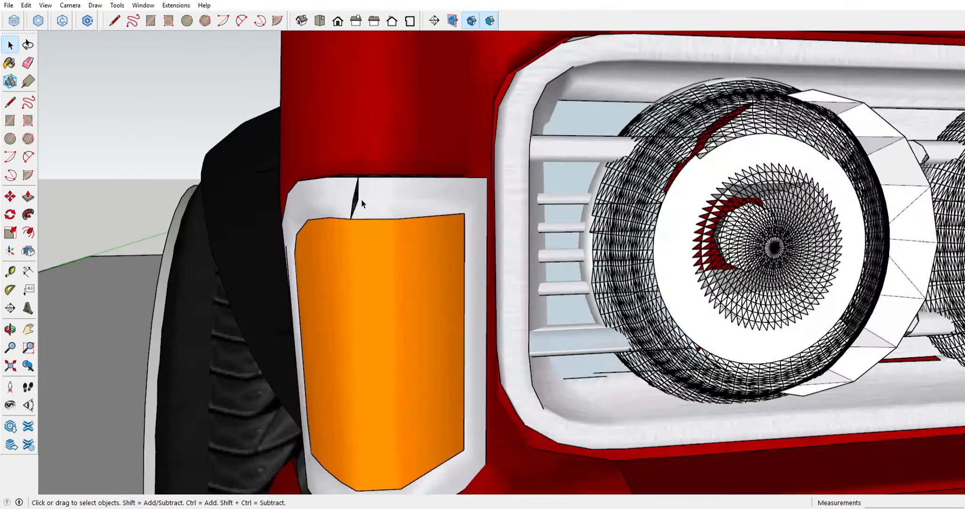
Reopen the corner light surround's geometry and start a line to close the remaining dark gap above the orange lens
scroll(362, 200, "up", 8)
middle_click_drag(361, 200, 380, 217)
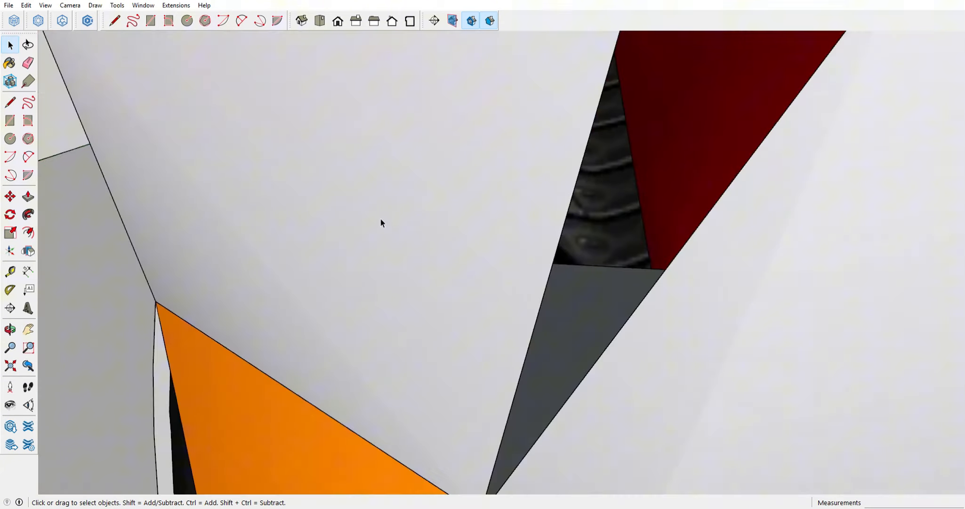
scroll(380, 217, "down", 3)
double_click(459, 234)
left_click(459, 233)
middle_click_drag(459, 234, 417, 234)
key("l")
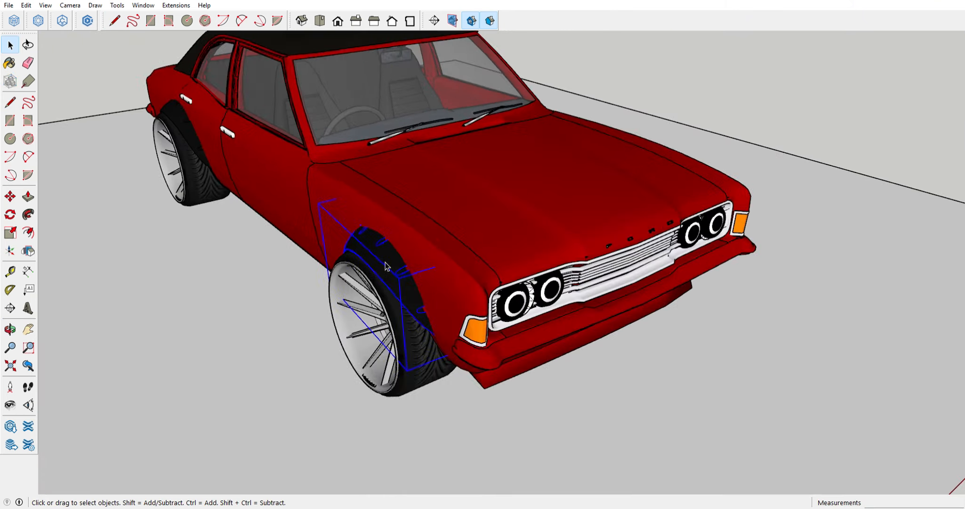
Recolour the black wheel flares in the body's red and the front and rear bumpers white
triple_click(385, 266)
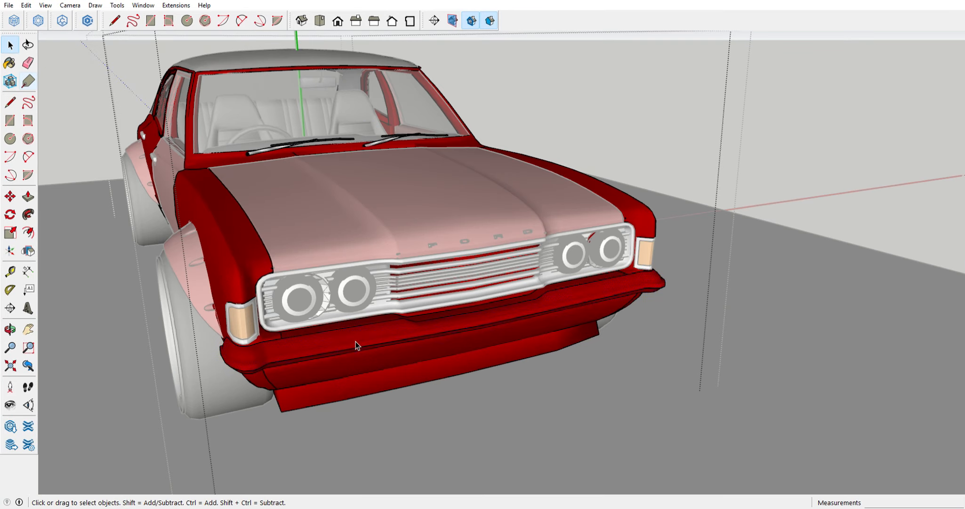
left_click(355, 341)
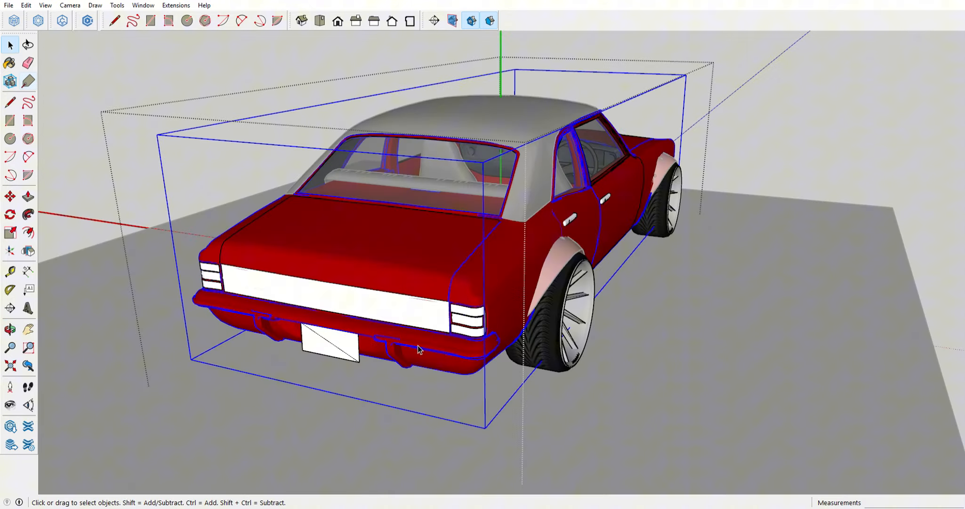
left_click(482, 352)
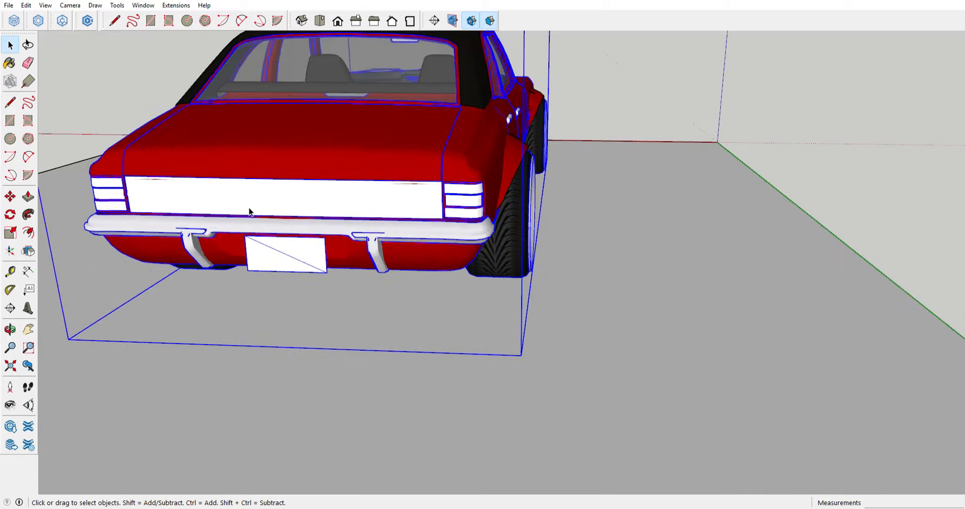
Examine the whole car from the rear, front, above and side to check the model
middle_click_drag(248, 209, 389, 216)
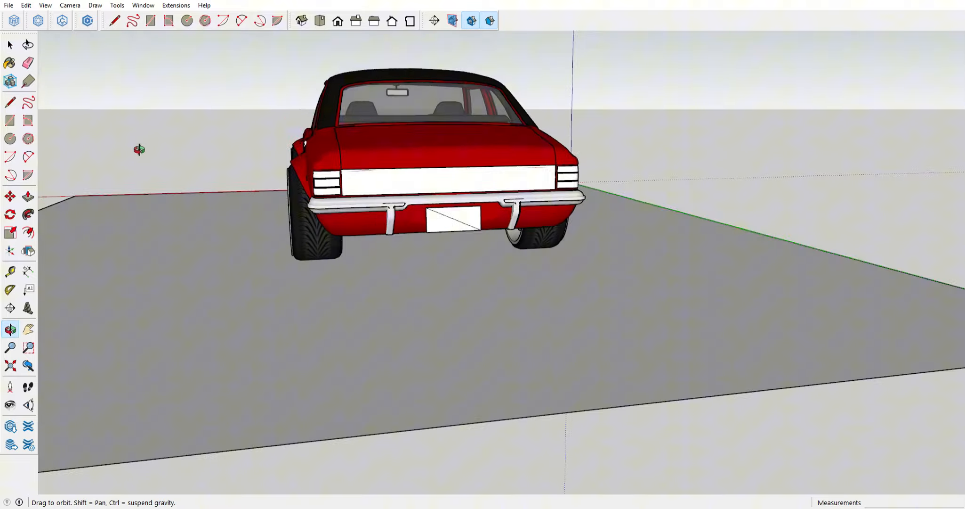
left_click_drag(138, 149, 572, 184)
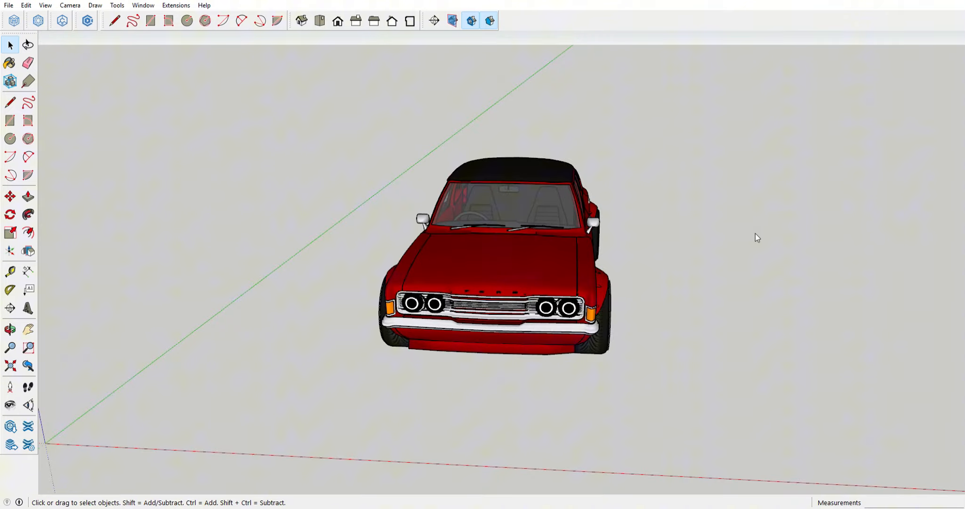
scroll(571, 256, "down", 2)
scroll(523, 266, "up", 2)
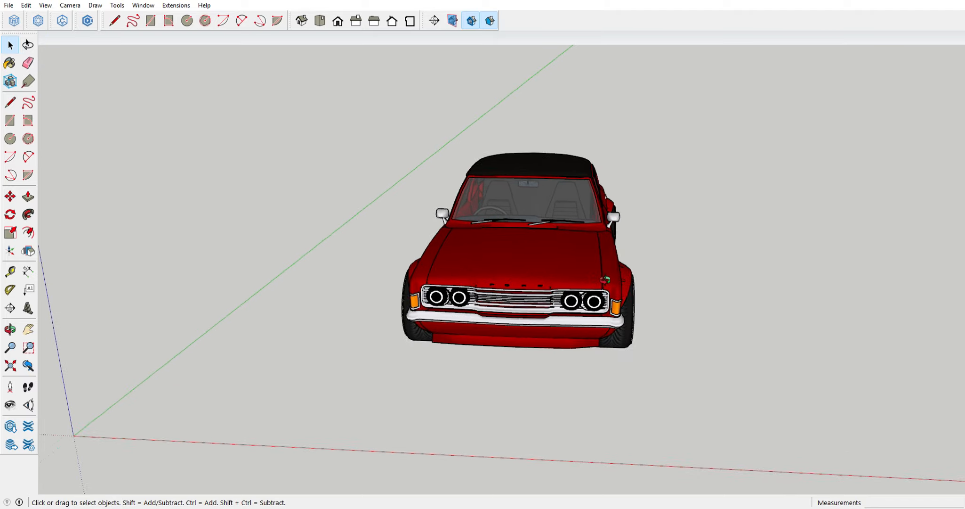
mouse_move(582, 270)
middle_mouse_down()
mouse_move(511, 278)
mouse_move(516, 255)
mouse_move(452, 231)
mouse_move(501, 230)
middle_mouse_up()
middle_click_drag(417, 227, 565, 251)
middle_click_drag(473, 246, 534, 257)
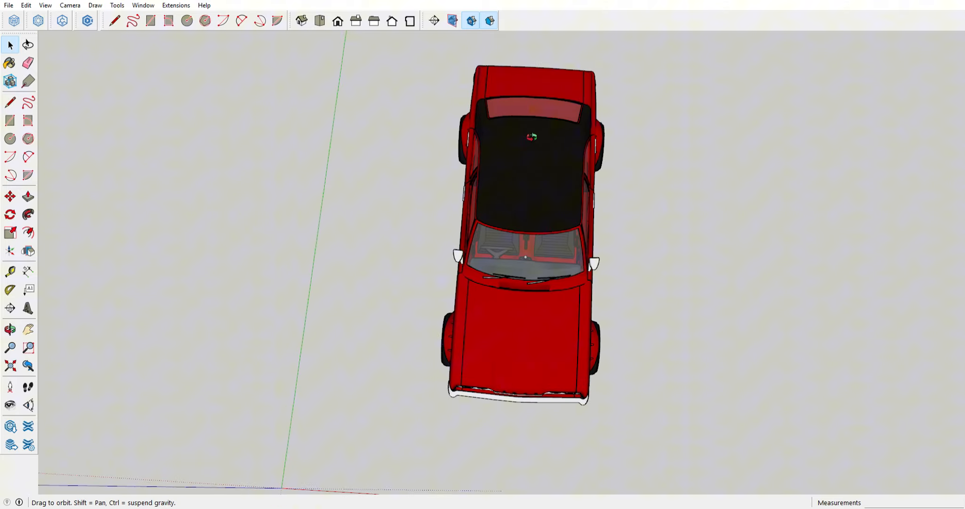
middle_click_drag(532, 136, 347, 57)
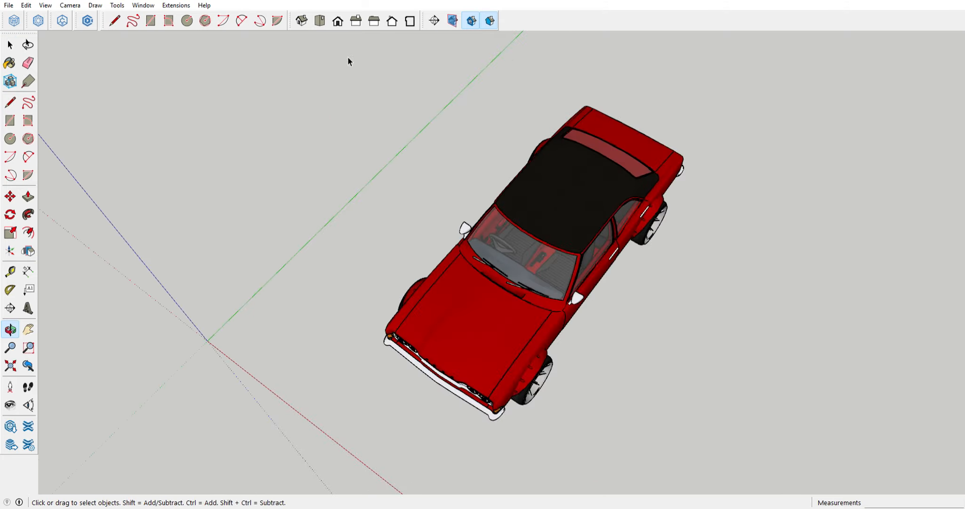
middle_click_drag(562, 229, 572, 92)
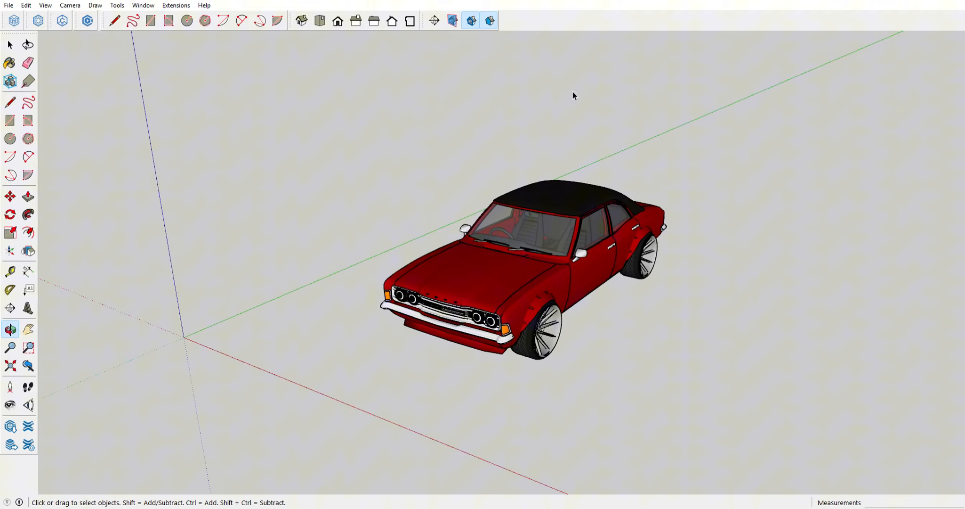
scroll(556, 242, "up", 3)
middle_click_drag(555, 243, 530, 274)
scroll(530, 273, "up", 3)
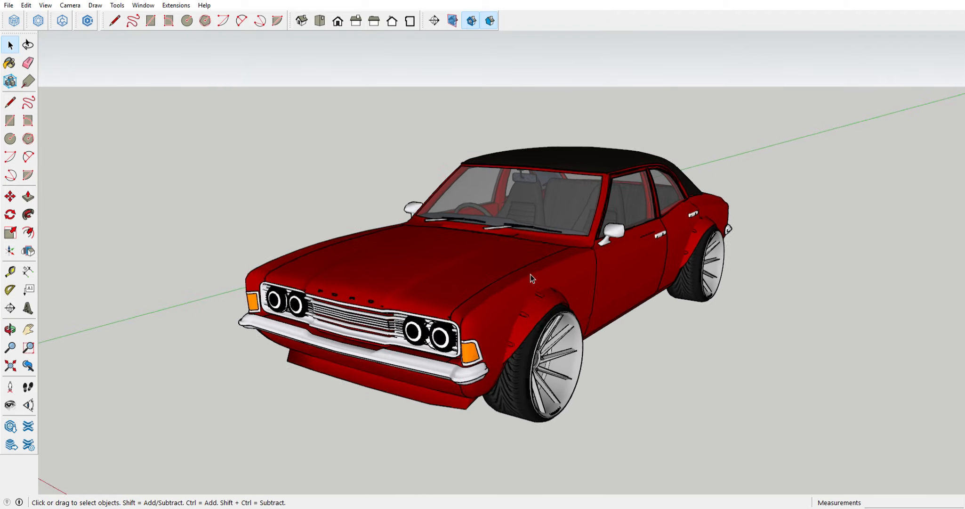
scroll(530, 274, "up", 5)
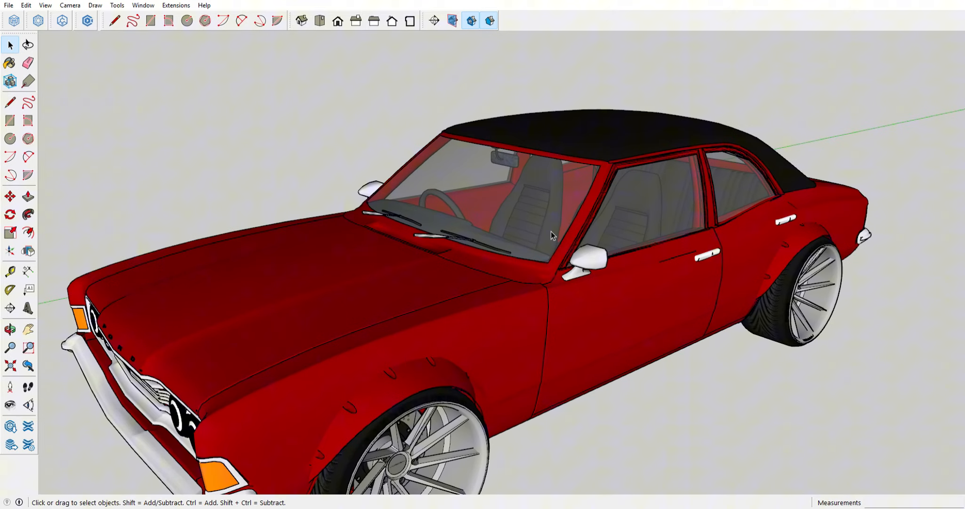
middle_click_drag(551, 232, 571, 278)
scroll(498, 254, "up", 1)
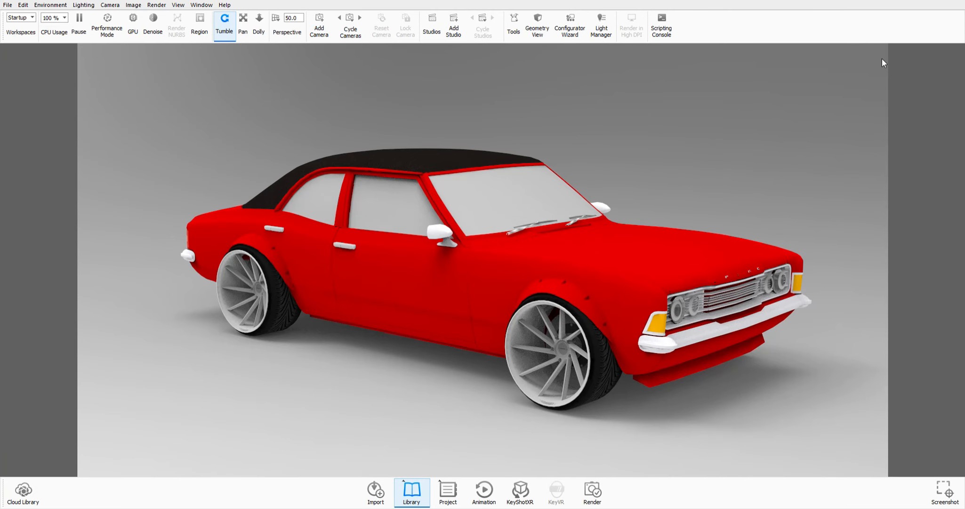
Switch to KeyShot and apply a red candy orange-peel metallic paint to the car's body
left_click_drag(22, 326, 299, 256)
left_click_drag(105, 349, 84, 222)
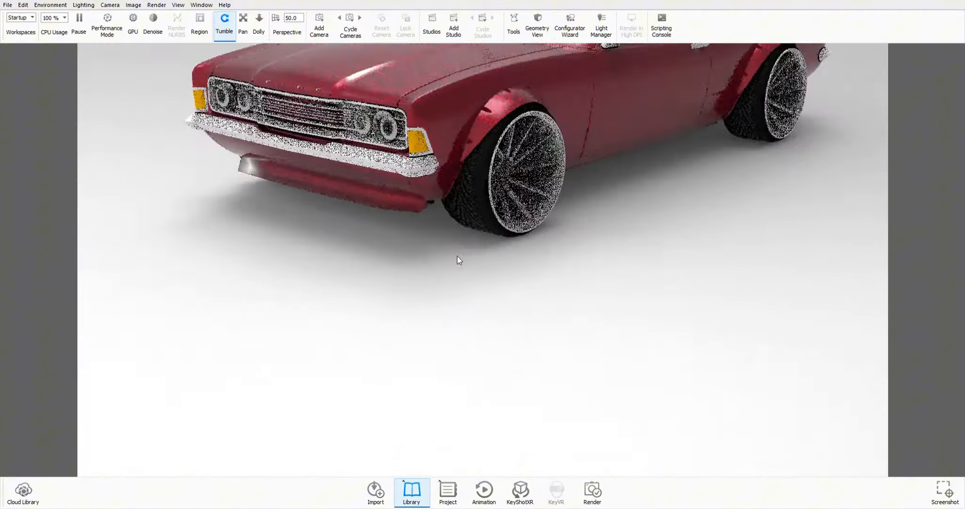
left_click_drag(457, 261, 669, 302)
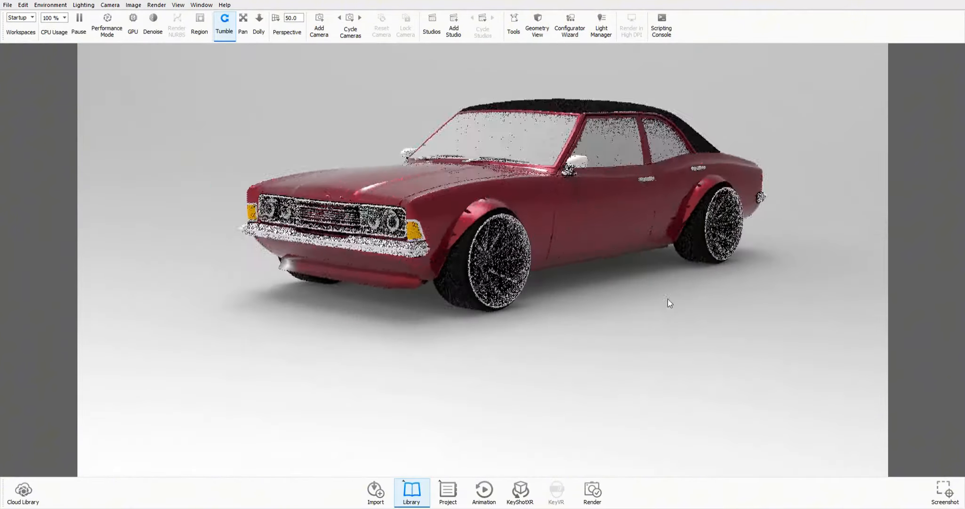
middle_click_drag(667, 299, 713, 360)
scroll(520, 279, "up", 8)
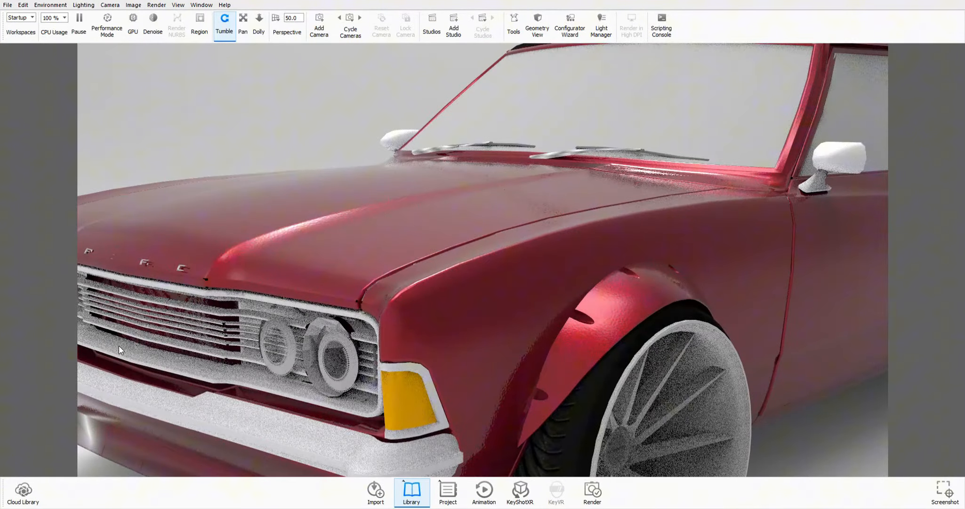
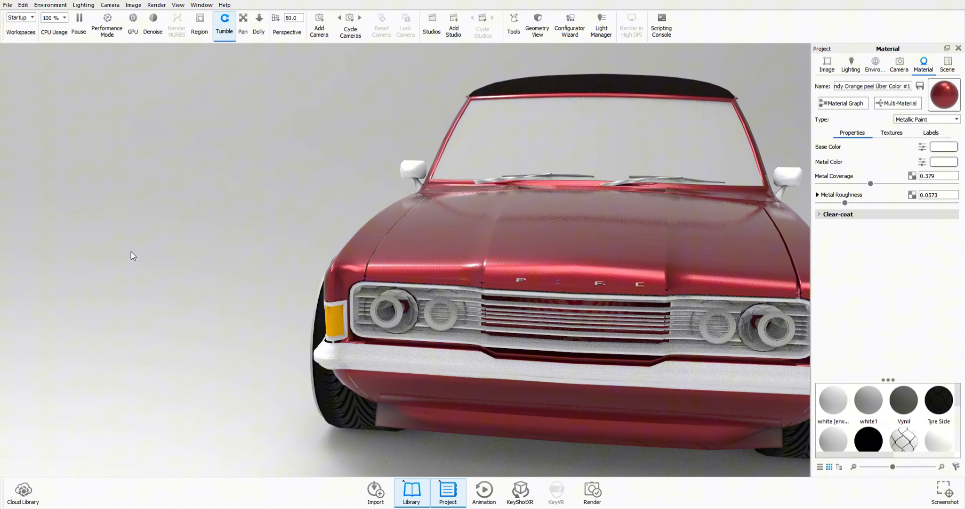
Apply a shiny silver metal material to the car's bumpers and side mirrors
left_click_drag(133, 255, 124, 250)
left_click_drag(83, 346, 109, 409)
left_click_drag(284, 361, 326, 360)
scroll(369, 243, "up", 5)
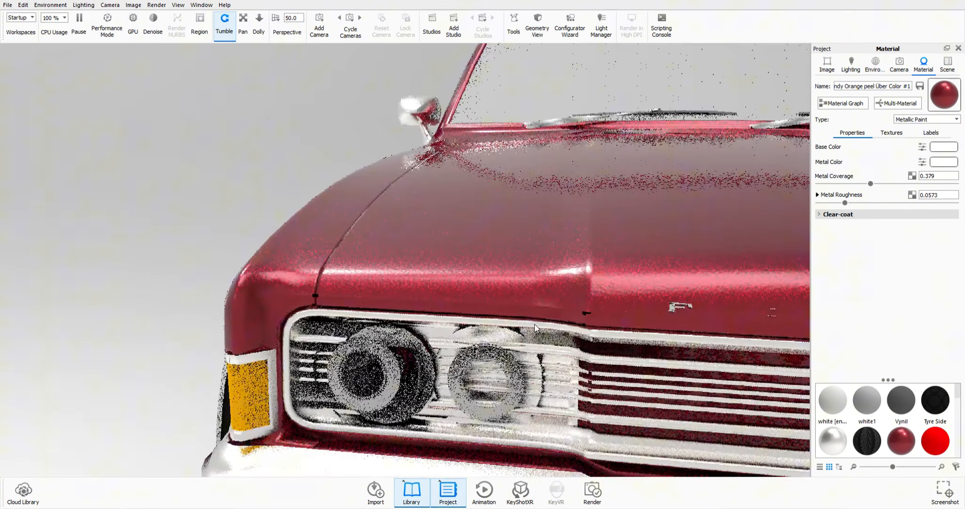
scroll(247, 356, "down", 5)
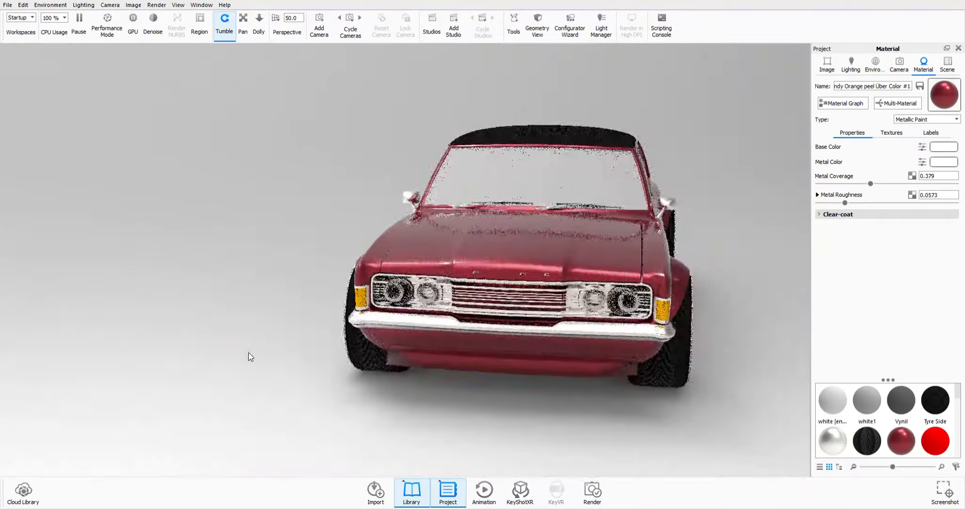
left_click_drag(247, 356, 368, 371)
scroll(527, 282, "up", 5)
scroll(397, 415, "up", 4)
left_click_drag(426, 374, 386, 346)
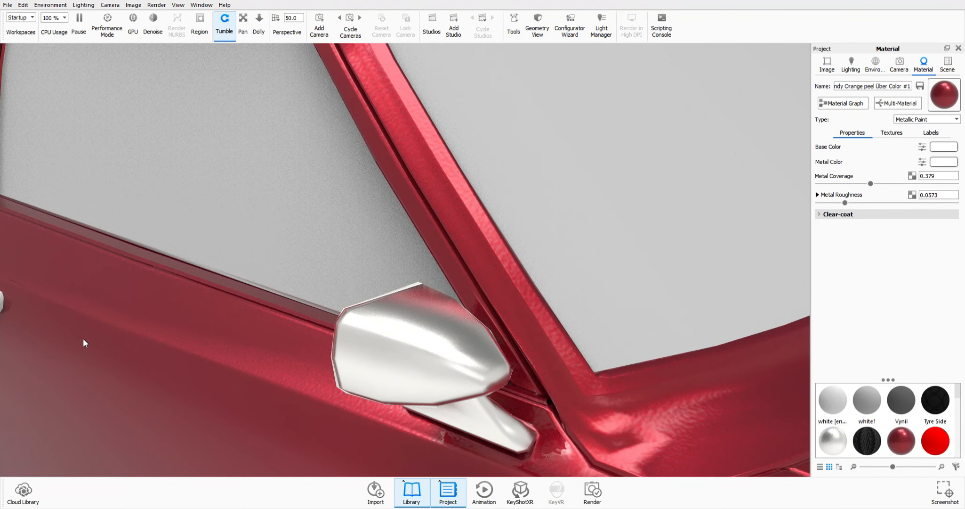
Apply the Glass Droplets White material to the windshield and side windows
mouse_move(83, 338)
left_mouse_down()
mouse_move(444, 381)
mouse_move(218, 388)
mouse_move(75, 328)
left_mouse_up()
scroll(236, 291, "down", 6)
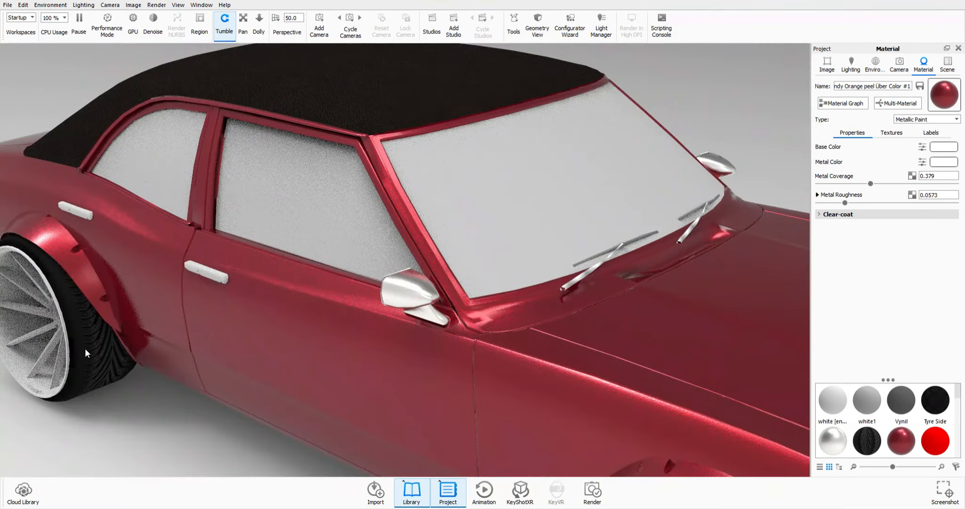
left_click_drag(93, 373, 284, 190)
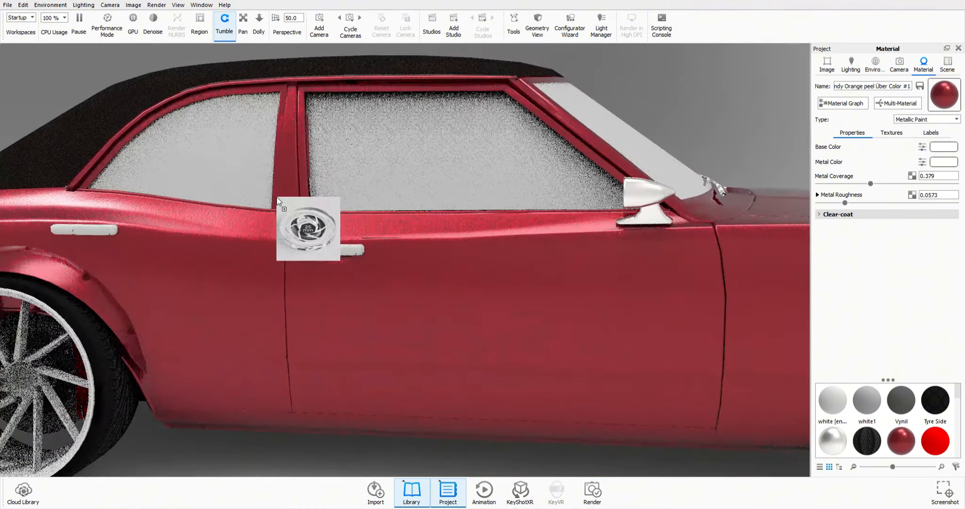
left_click_drag(278, 202, 518, 236)
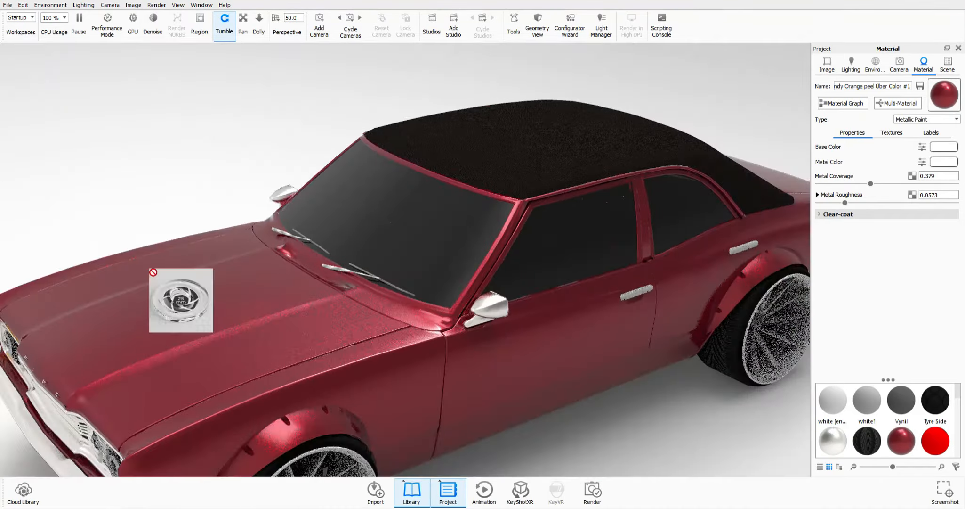
left_click_drag(152, 271, 13, 325)
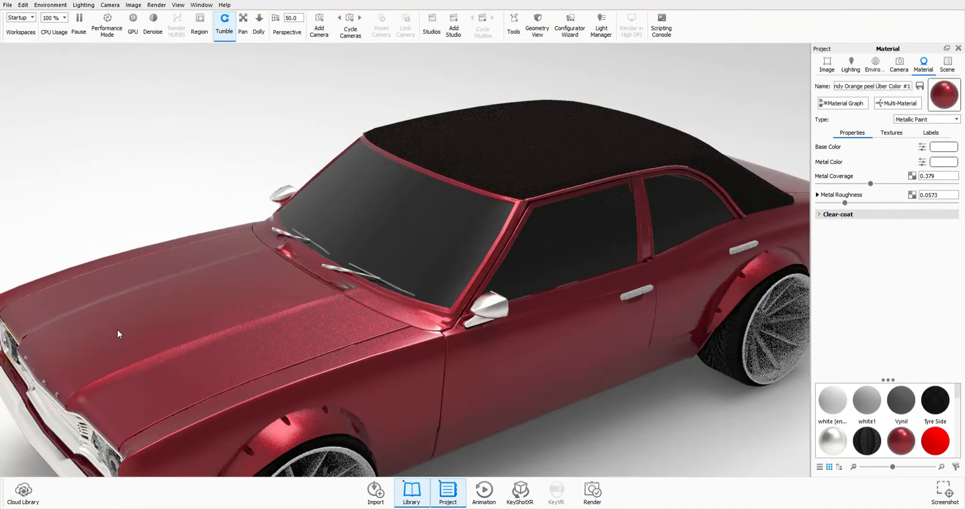
Examine the glass material on the windshield and side windows from the front and above
left_click_drag(119, 334, 82, 316)
middle_click_drag(494, 269, 412, 229)
left_click_drag(653, 216, 187, 319)
scroll(532, 204, "up", 5)
scroll(532, 205, "down", 3)
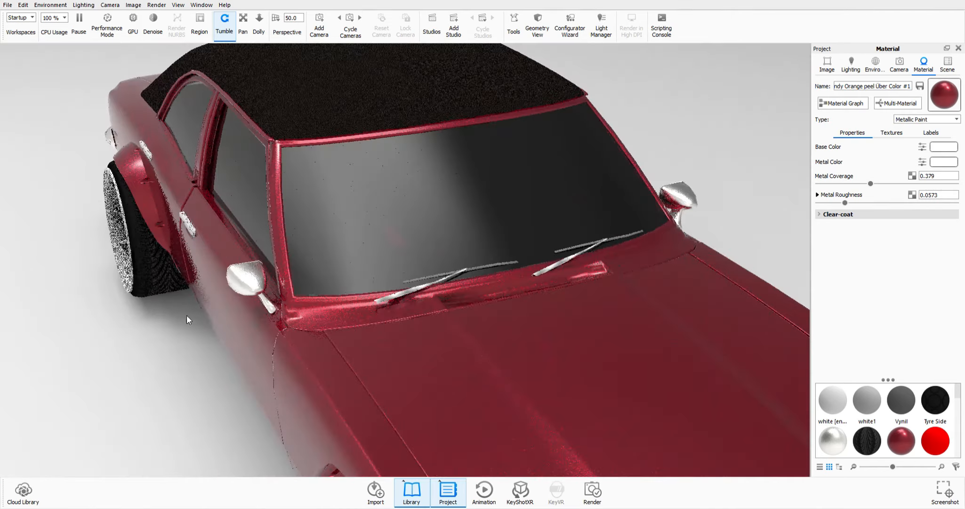
left_click_drag(86, 364, 20, 323)
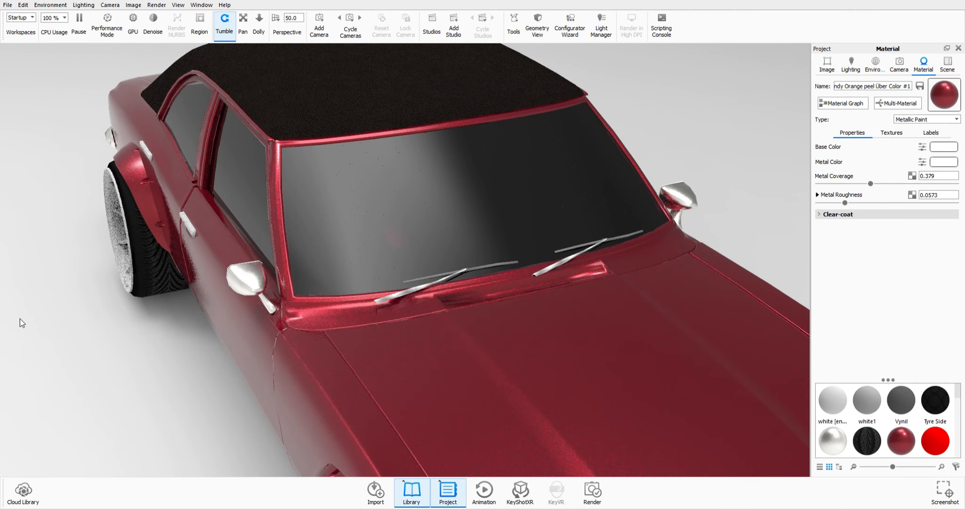
left_click_drag(124, 340, 61, 335)
scroll(405, 259, "up", 1)
Set the window glass material's refractive index to 1.099 and its transparency distance to 0.193 in
left_click(368, 239)
left_click_drag(854, 187, 819, 187)
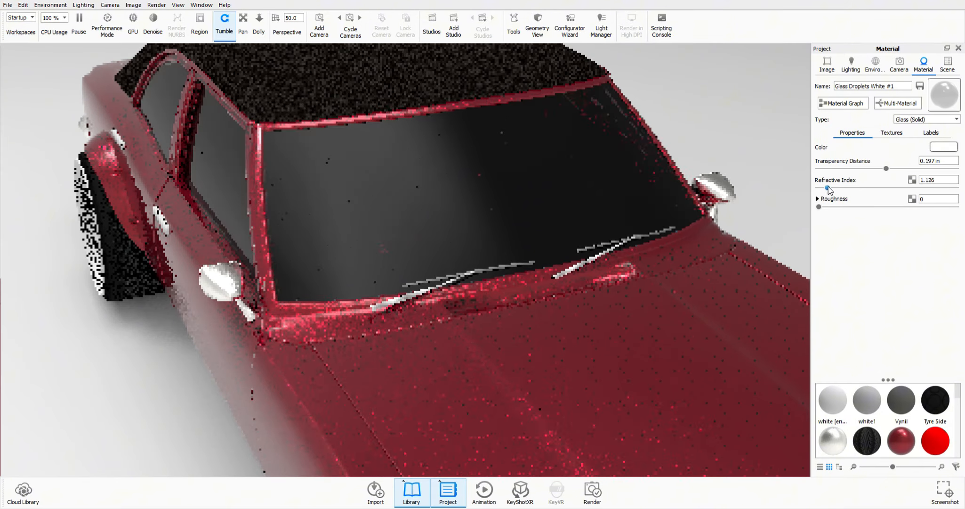
left_click_drag(565, 221, 512, 217)
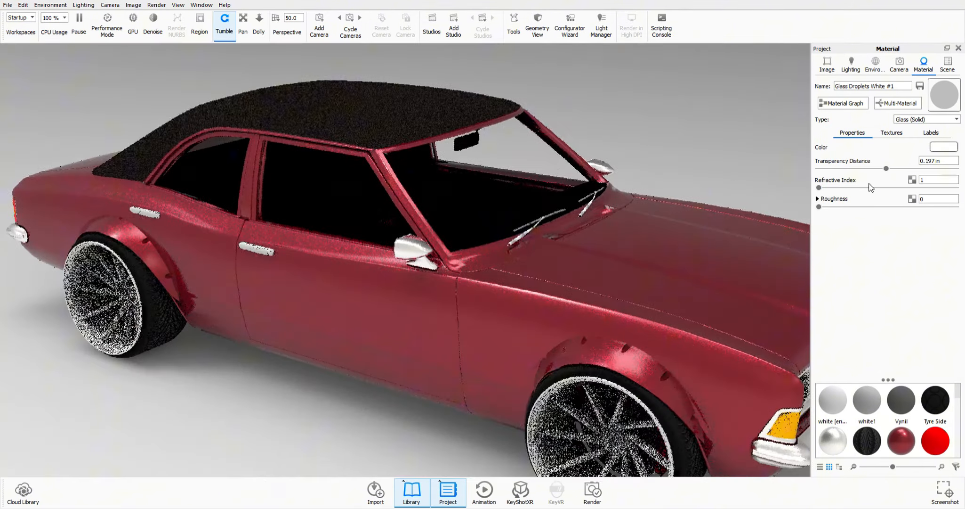
mouse_move(819, 188)
left_mouse_down()
mouse_move(836, 188)
mouse_move(825, 187)
left_mouse_up()
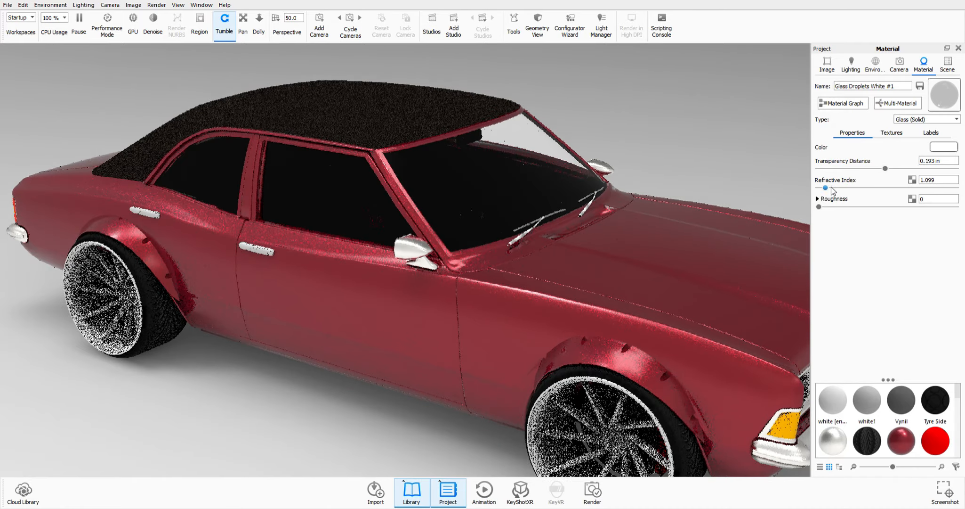
left_click_drag(707, 190, 493, 250)
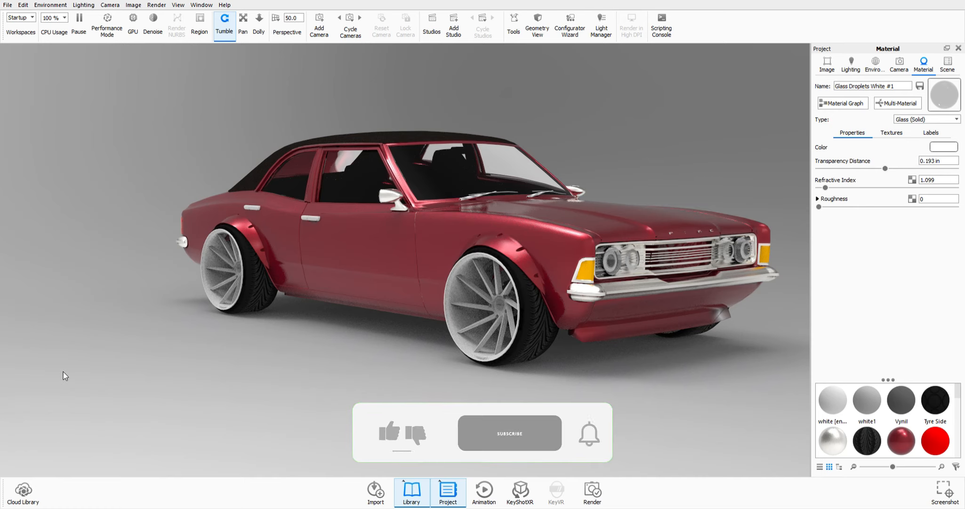
Try a gold metal material on the wheel rims
left_click_drag(64, 371, 215, 274)
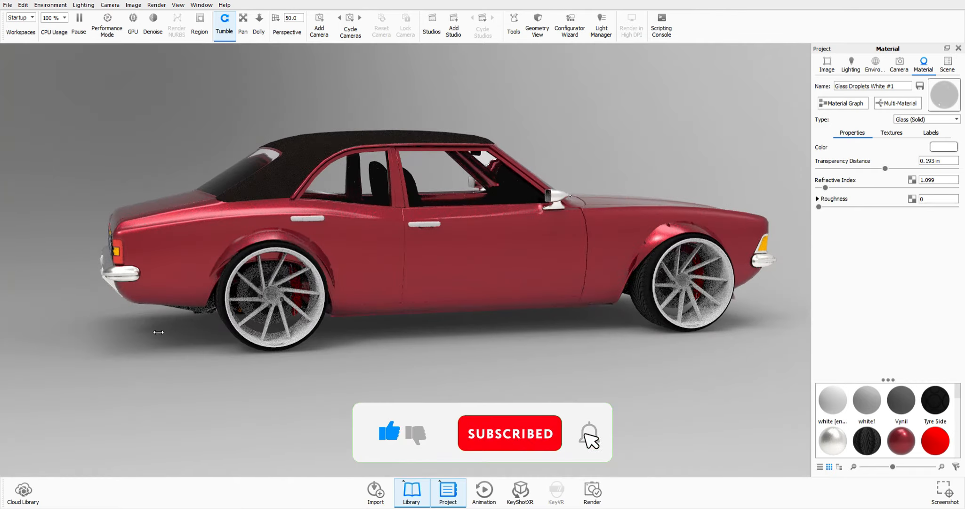
left_click_drag(157, 330, 116, 342)
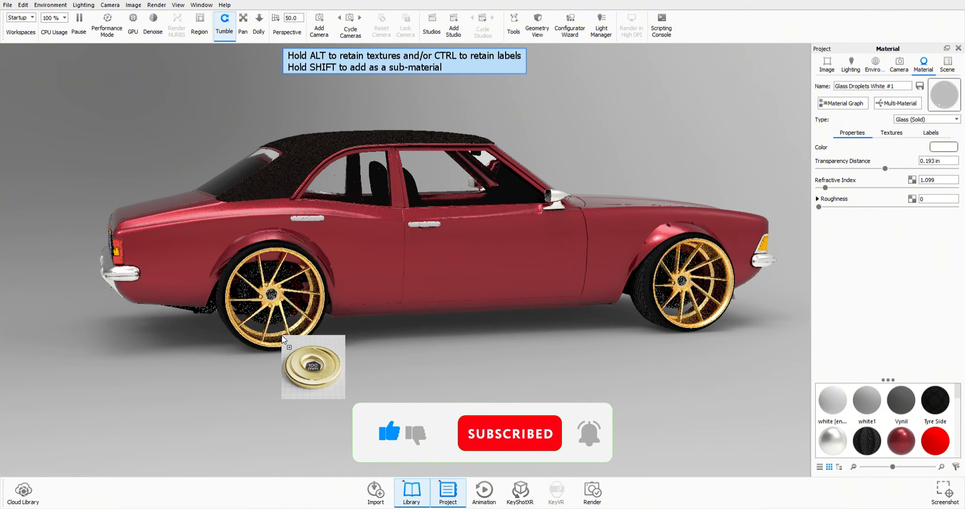
left_click_drag(312, 366, 143, 349)
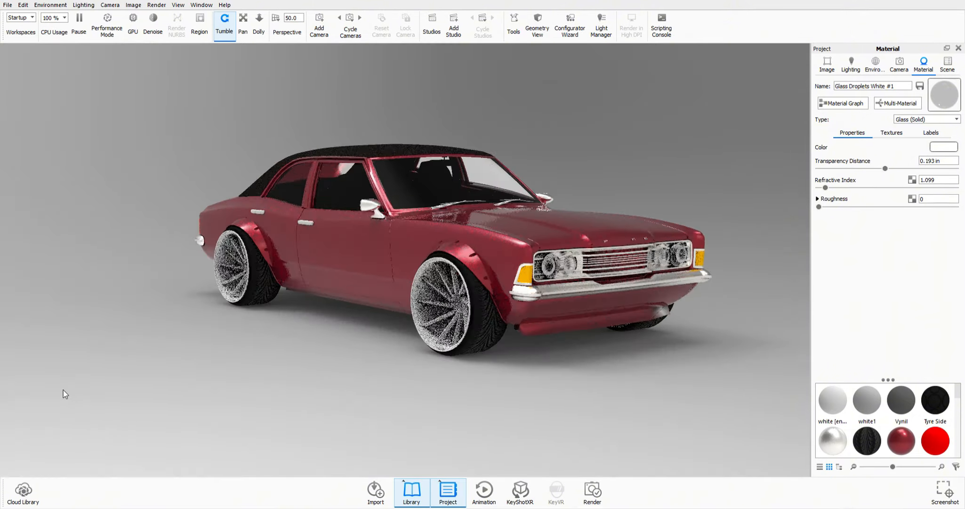
Apply a black material to the wheel rims
left_click_drag(60, 390, 218, 274)
scroll(452, 279, "up", 5)
left_click_drag(455, 276, 518, 273)
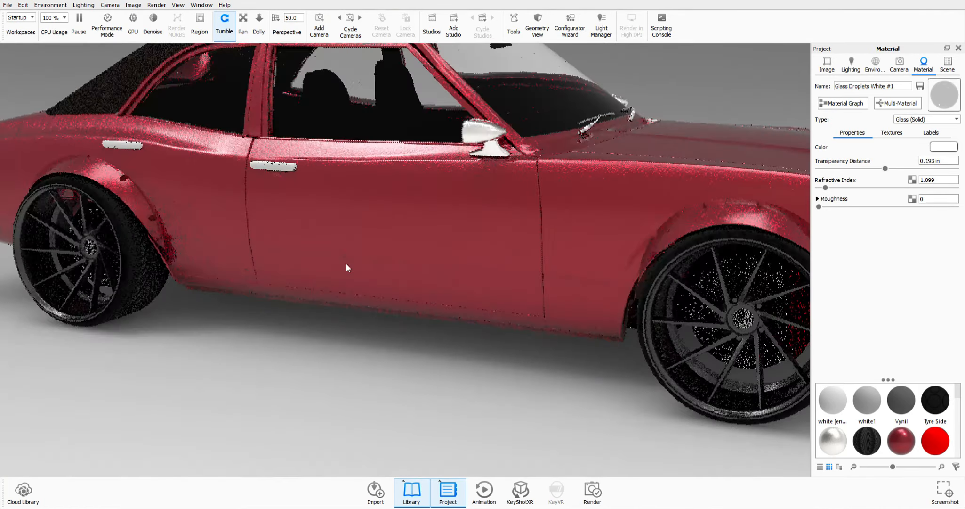
Apply a brushed silver metal material to the brake discs behind the wheel rims
mouse_move(64, 374)
left_mouse_down()
mouse_move(705, 283)
mouse_move(60, 371)
left_mouse_up()
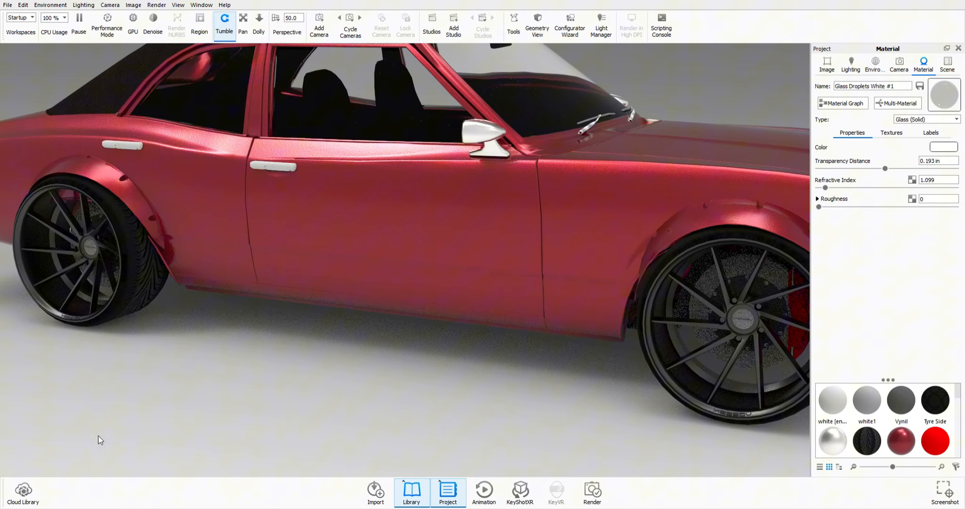
left_click_drag(63, 408, 693, 306)
scroll(557, 329, "up", 5)
scroll(557, 329, "down", 10)
scroll(345, 310, "up", 5)
left_click_drag(344, 310, 50, 187)
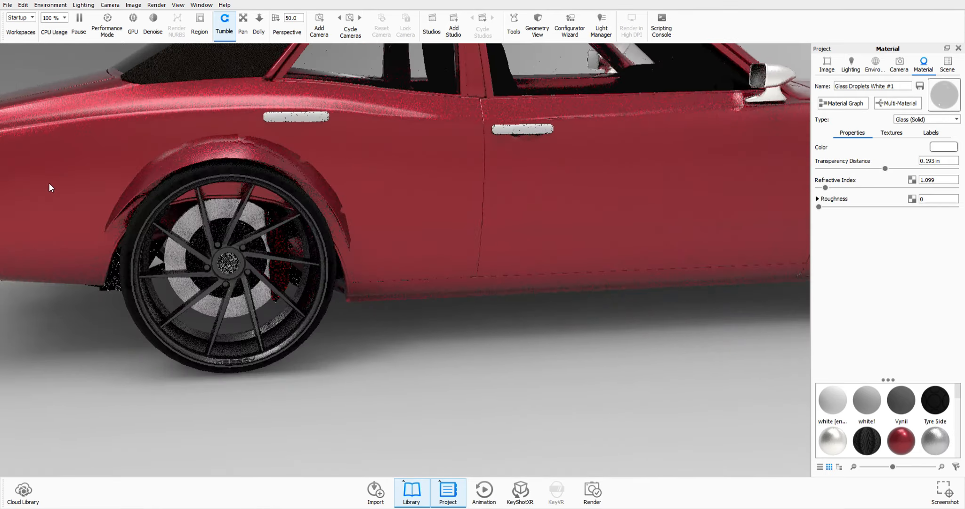
Apply a red orange-peel paint material to the brake calipers
left_click_drag(66, 435, 277, 270)
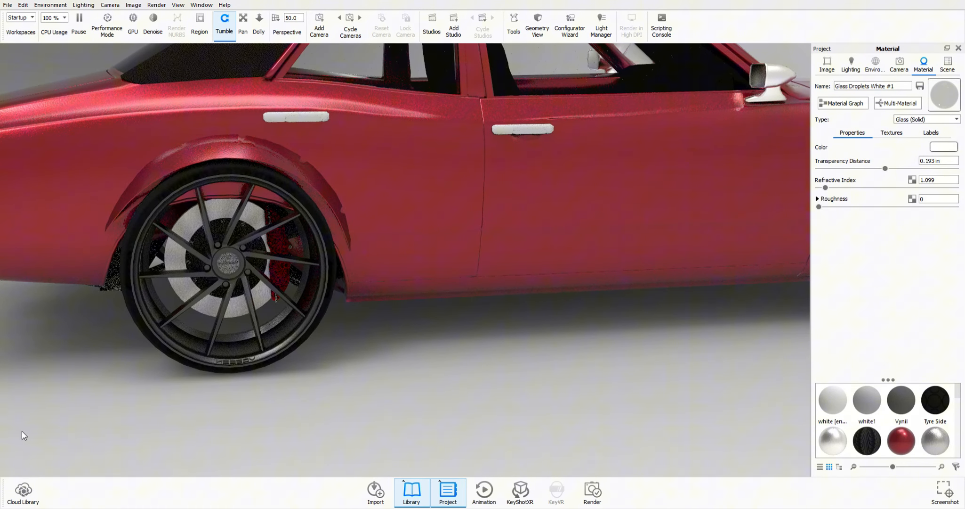
left_click_drag(22, 430, 133, 383)
left_click_drag(118, 447, 279, 273)
scroll(292, 261, "up", 5)
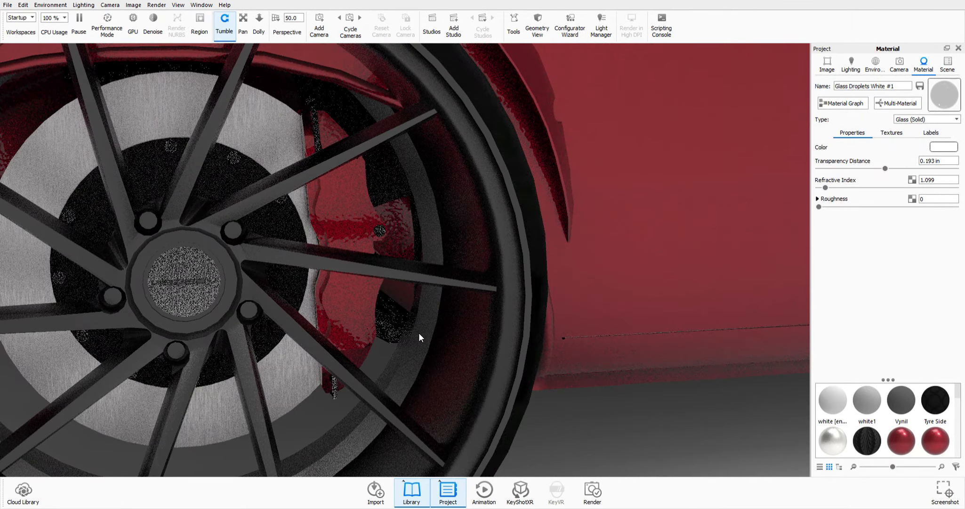
scroll(418, 332, "up", 3)
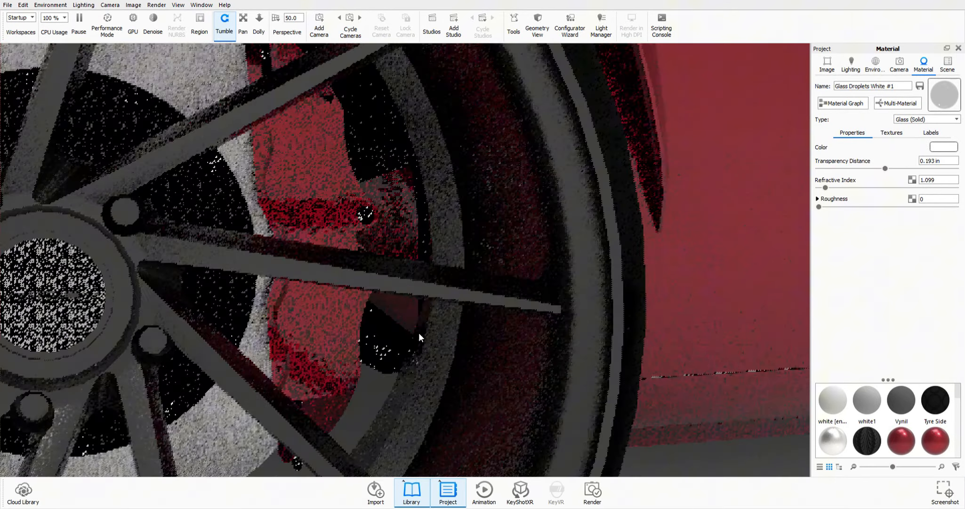
scroll(419, 332, "down", 10)
left_click_drag(419, 332, 477, 180)
scroll(478, 180, "up", 8)
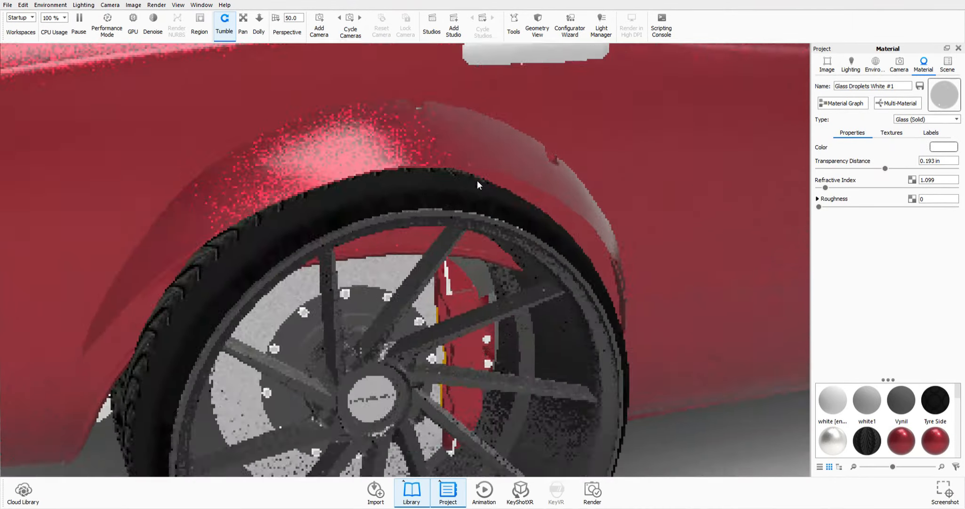
Try a woven wire mesh metal material on the door handles
scroll(539, 294, "up", 5)
middle_click_drag(478, 181, 386, 312)
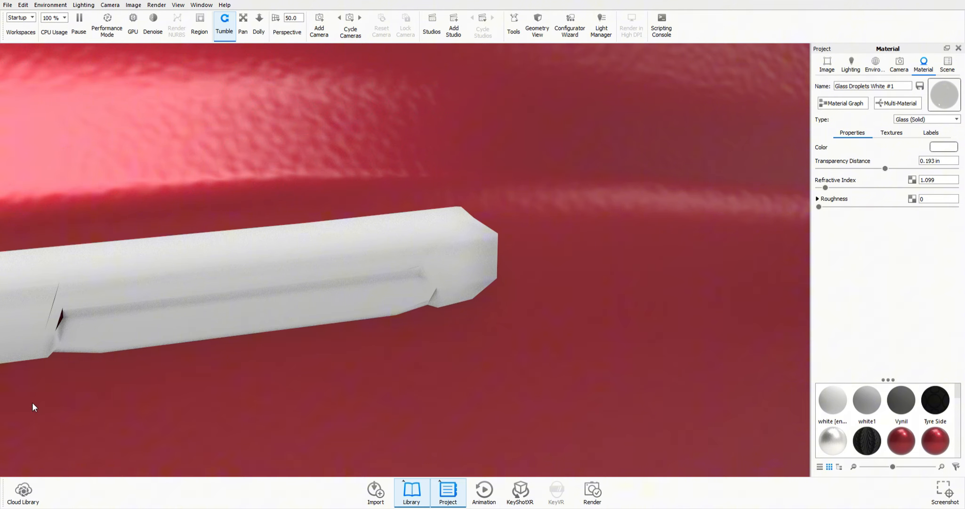
left_click_drag(33, 406, 189, 298)
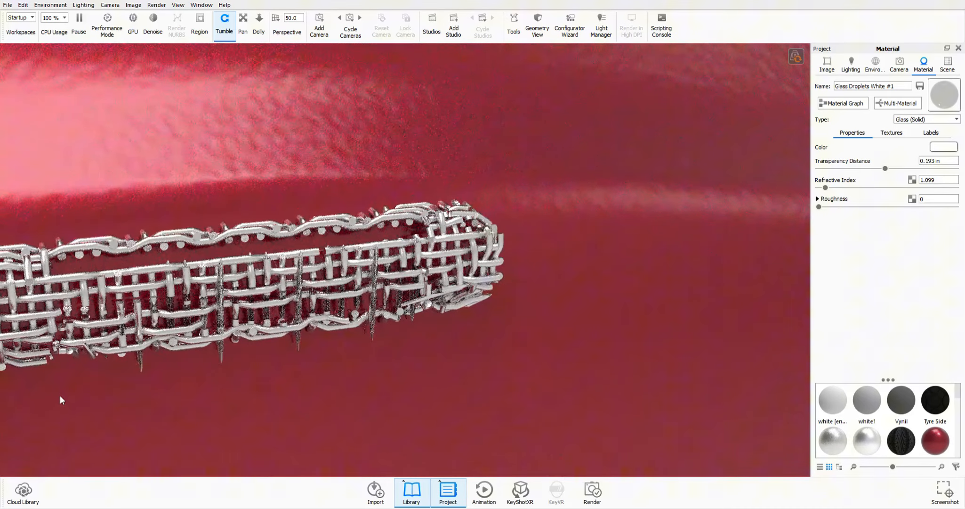
left_click_drag(60, 400, 355, 321)
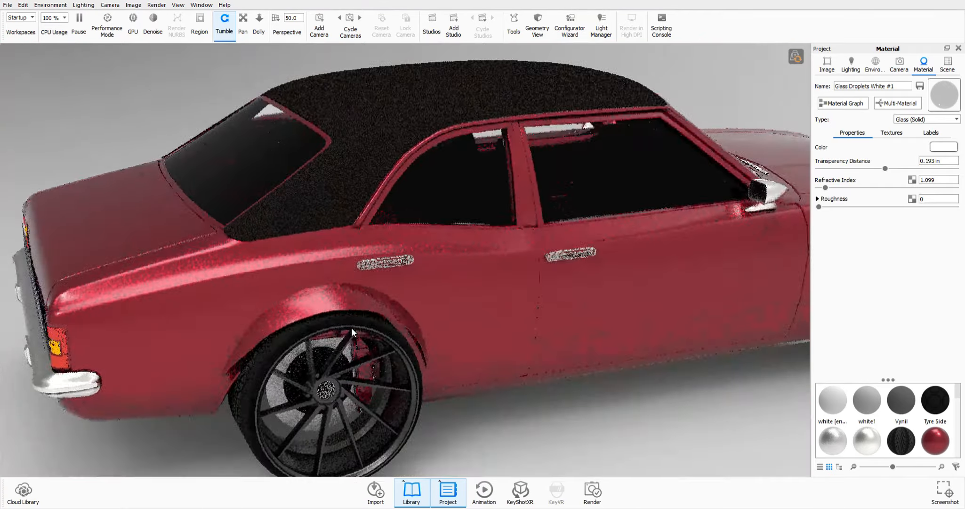
left_click_drag(352, 327, 444, 269)
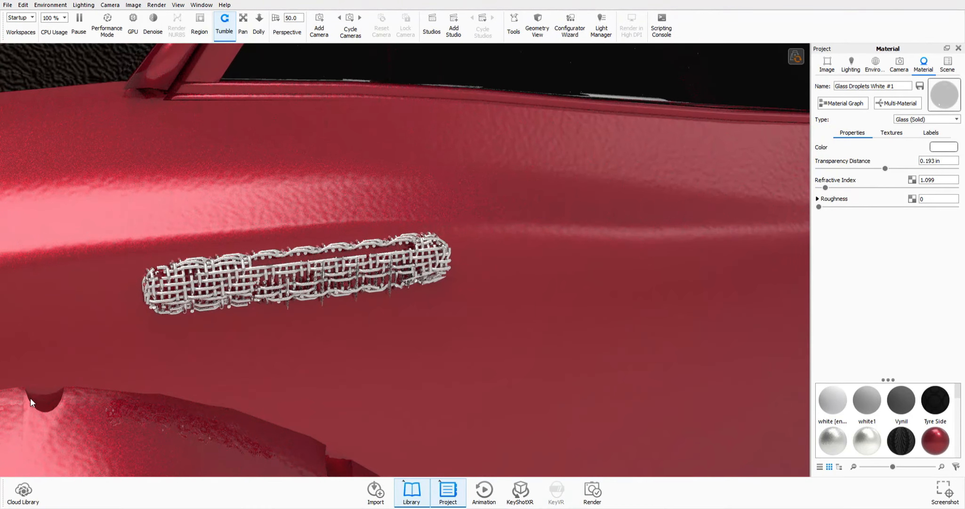
Apply a polished chrome material to the door handles
left_click_drag(33, 397, 187, 291)
left_click_drag(57, 354, 207, 290)
scroll(320, 303, "up", 3)
scroll(320, 303, "down", 10)
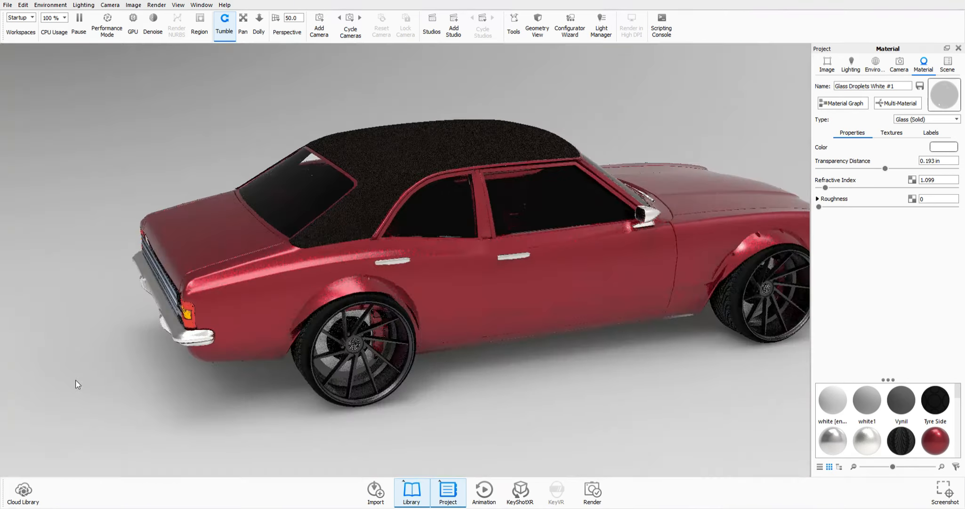
Replace the roof's material with a different black one from the library
left_click_drag(75, 384, 150, 340)
left_click_drag(58, 356, 605, 256)
scroll(604, 256, "up", 10)
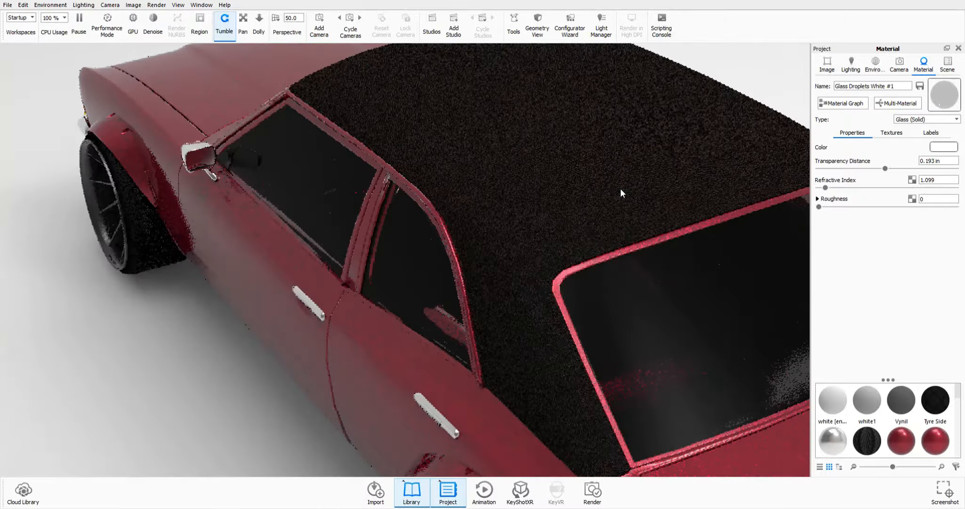
middle_click_drag(619, 188, 457, 272)
scroll(457, 272, "down", 5)
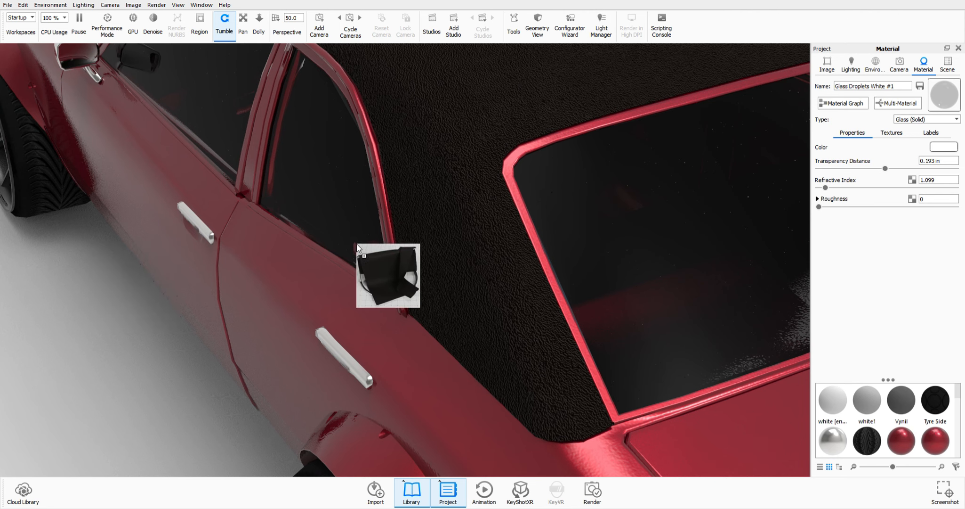
left_click_drag(357, 245, 438, 272)
scroll(380, 307, "down", 8)
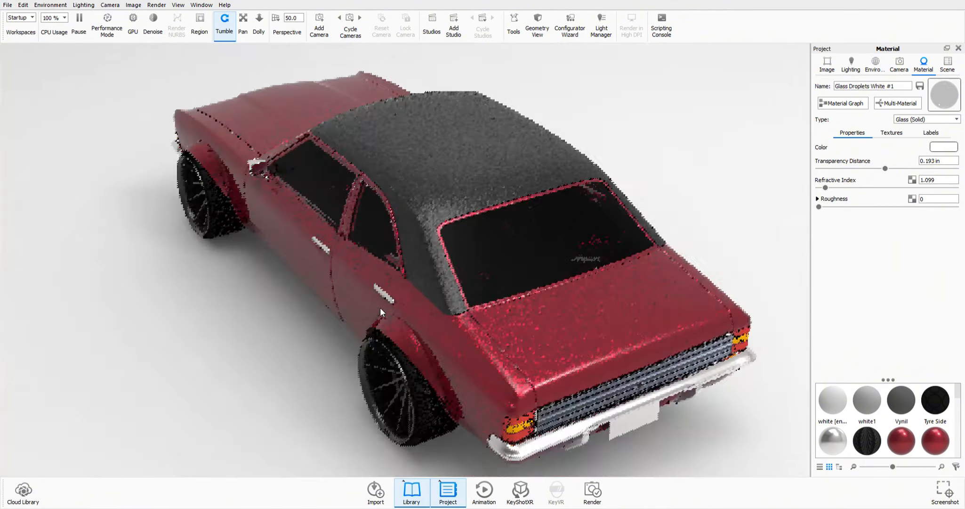
Examine the materials on the whole car from the rear, both sides and the front
left_click_drag(380, 307, 512, 309)
scroll(512, 309, "up", 3)
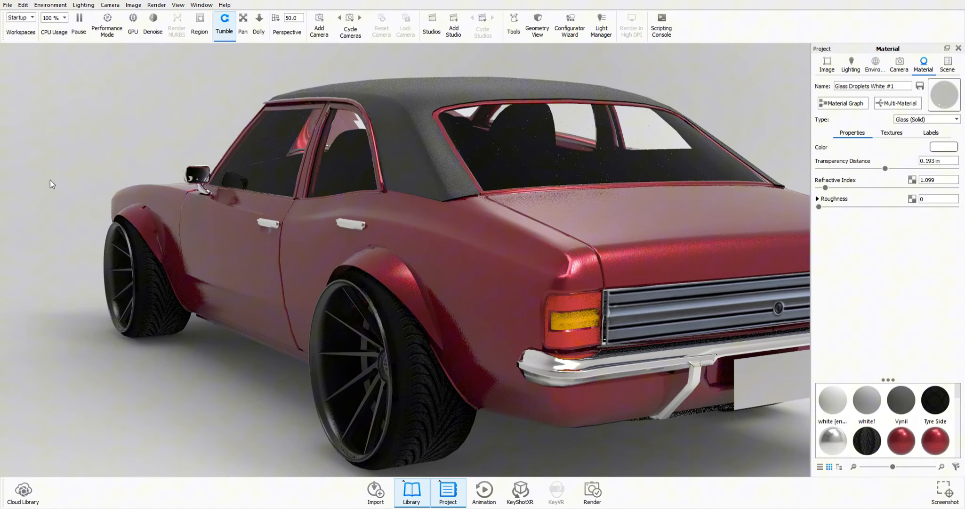
left_click_drag(1, 306, 46, 367)
left_click_drag(243, 364, 48, 381)
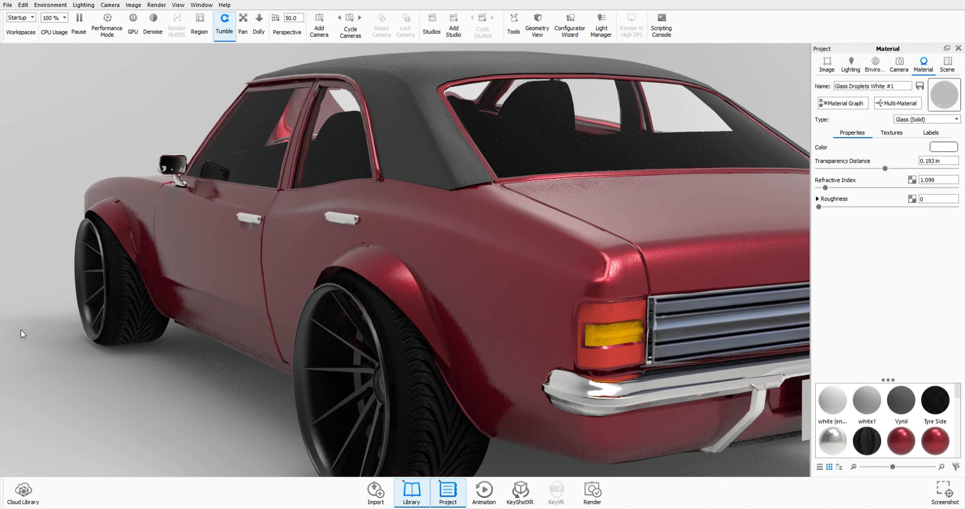
left_click_drag(1, 330, 608, 356)
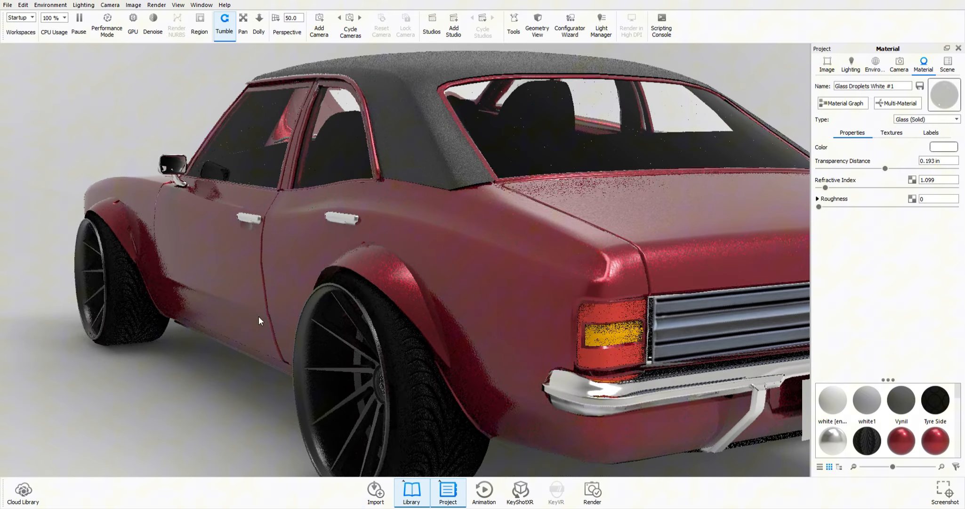
scroll(259, 316, "down", 5)
left_click_drag(311, 325, 579, 337)
left_click_drag(1, 297, 53, 289)
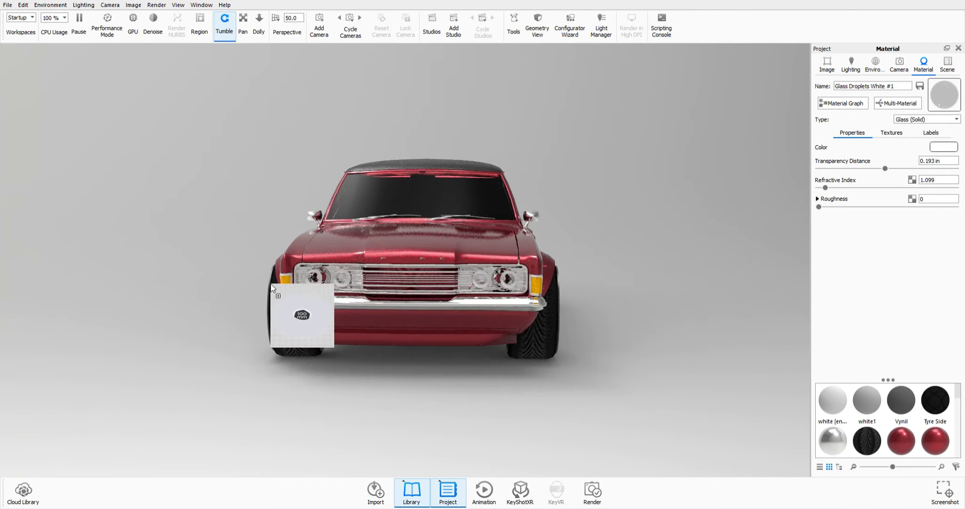
left_click_drag(208, 332, 608, 360)
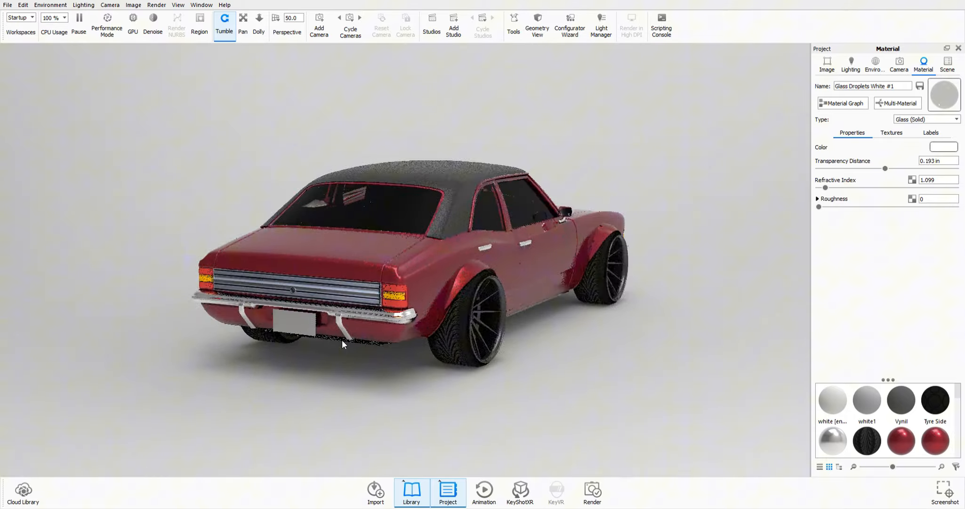
left_click_drag(342, 340, 200, 325)
left_click_drag(1, 306, 53, 287)
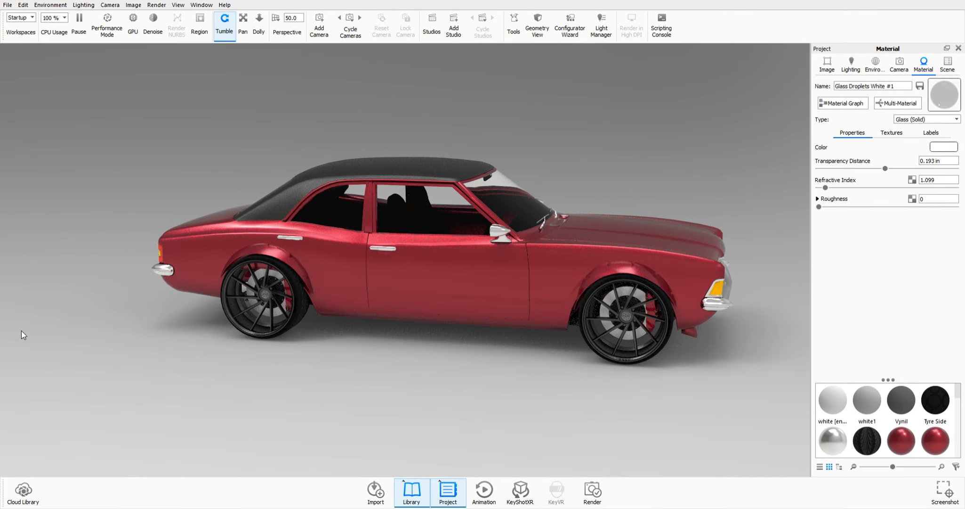
left_click_drag(189, 330, 486, 258)
scroll(487, 258, "up", 3)
left_click_drag(1, 315, 148, 302)
left_click_drag(558, 309, 387, 283)
scroll(387, 283, "down", 3)
scroll(499, 302, "up", 3)
left_click_drag(498, 302, 457, 311)
scroll(457, 311, "down", 3)
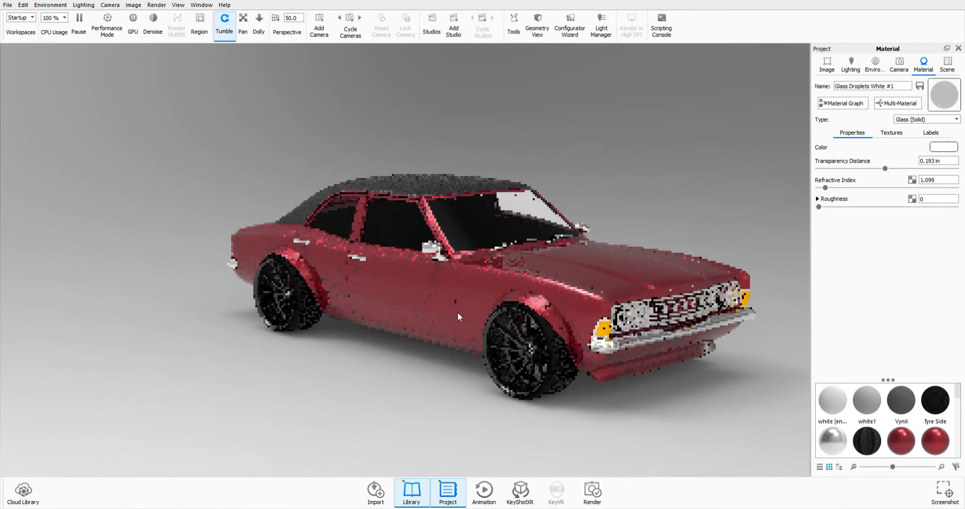
left_click(958, 48)
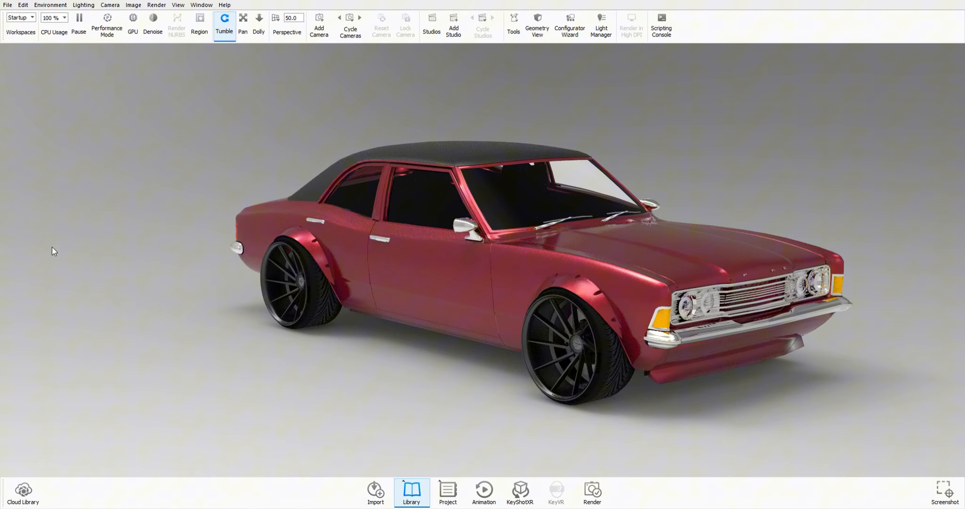
mouse_move(303, 289)
left_mouse_down()
mouse_move(395, 299)
mouse_move(410, 327)
left_mouse_up()
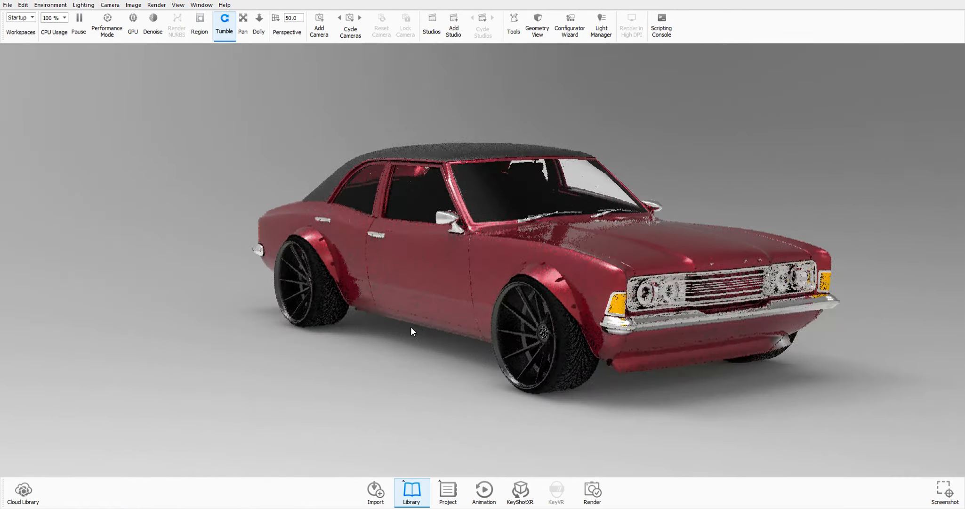
Set the red body paint's metal coverage to 0.732 and its metal roughness to 0.0000824
double_click(410, 258)
left_click_drag(845, 202, 884, 202)
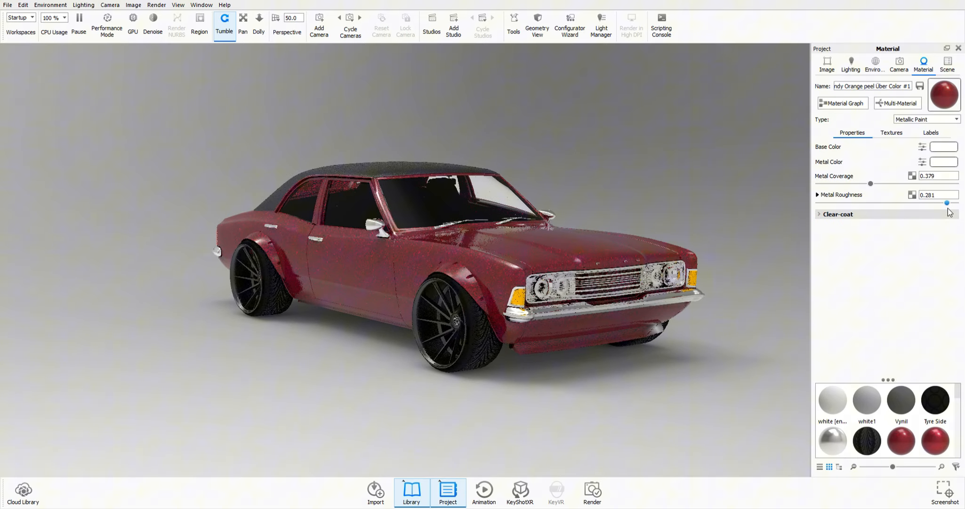
mouse_move(949, 209)
left_mouse_down()
mouse_move(873, 204)
mouse_move(952, 189)
mouse_move(841, 187)
left_mouse_up()
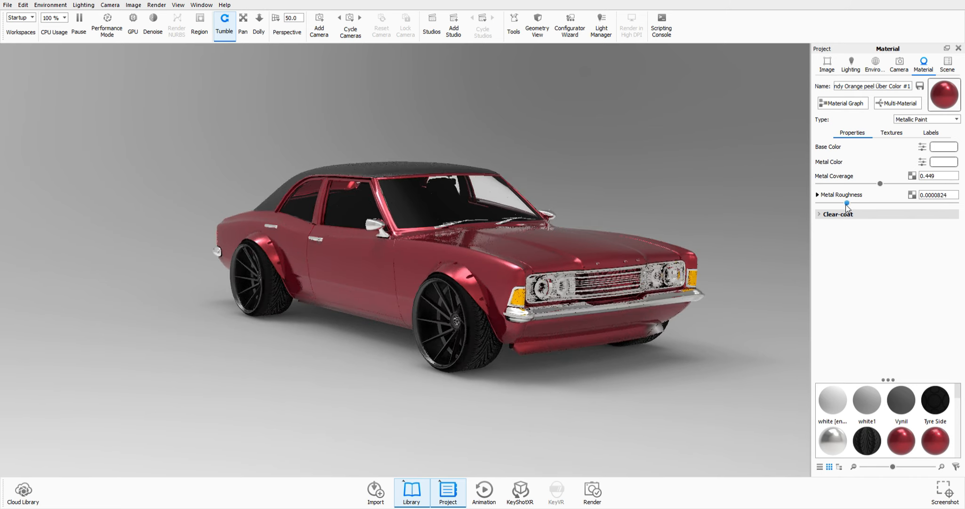
middle_click_drag(617, 325, 628, 281)
left_click_drag(628, 281, 633, 351)
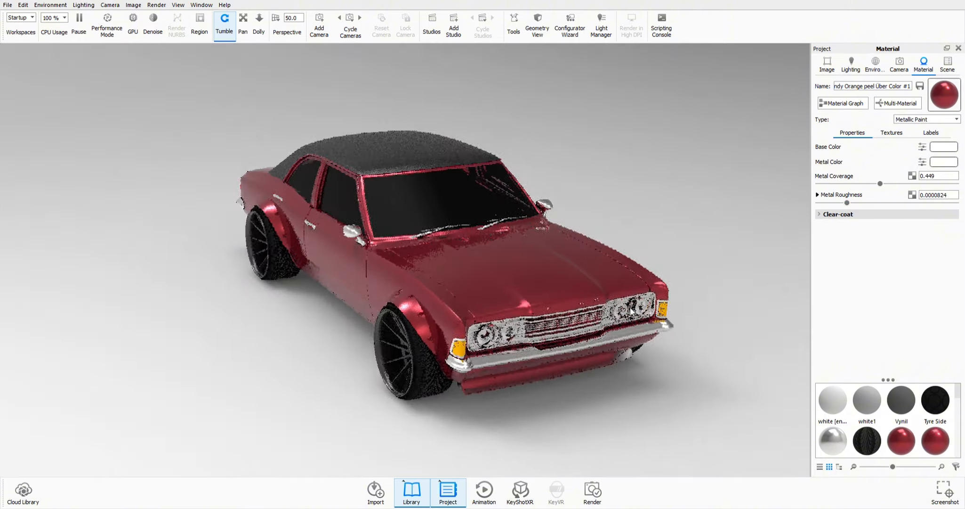
key("ctrl+z")
left_click(891, 132)
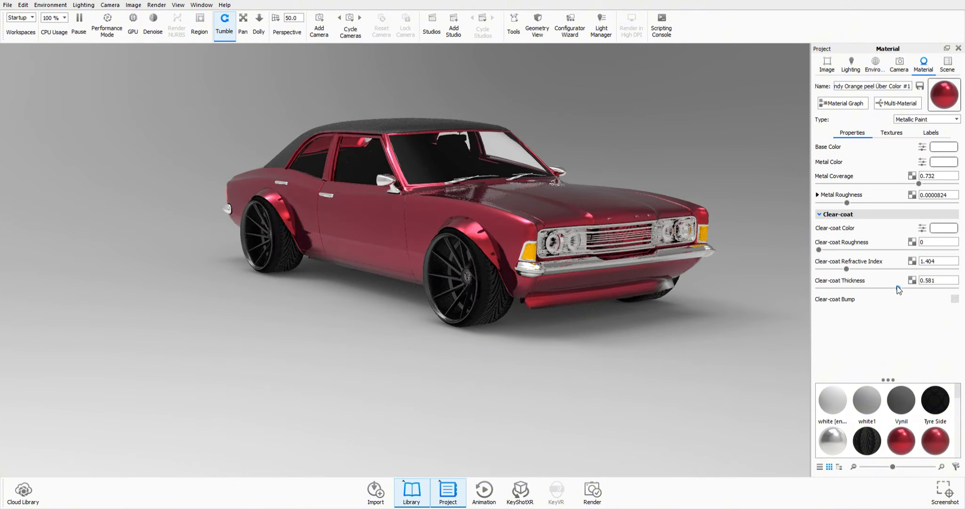
Set the body paint's clear-coat thickness to 0.353, refractive index to 1.382 and roughness to 0.0321
left_click_drag(898, 288, 867, 288)
mouse_move(846, 268)
left_mouse_down()
mouse_move(870, 269)
mouse_move(845, 268)
mouse_move(847, 251)
left_mouse_up()
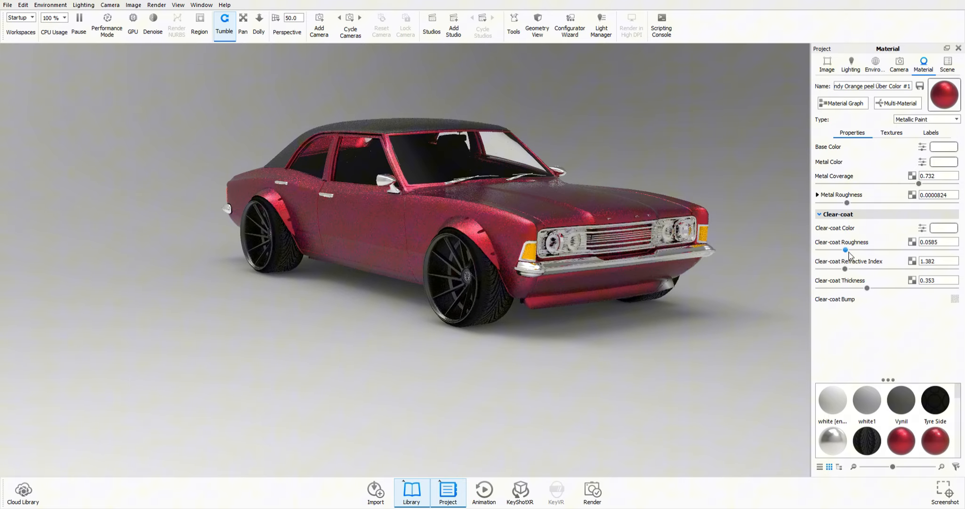
left_click_drag(582, 278, 138, 357)
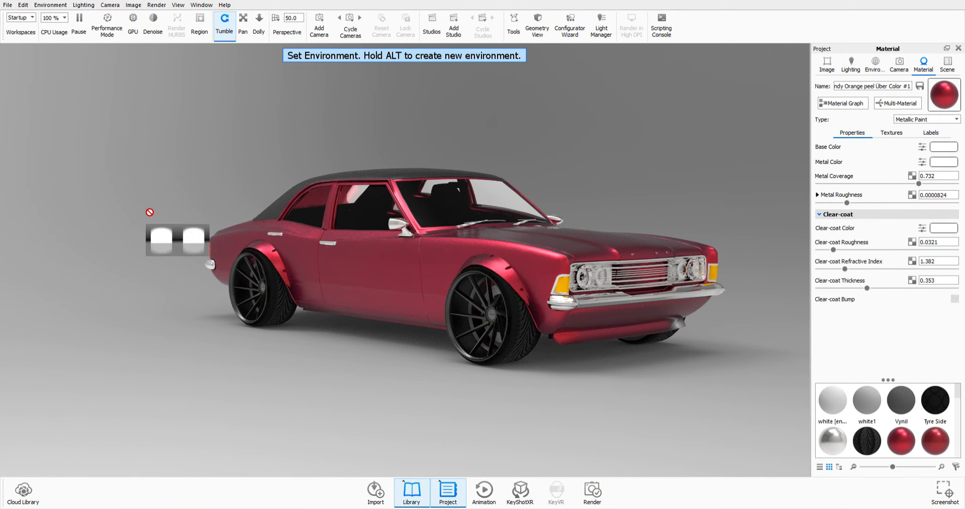
Rotate the lighting environment to 202°
left_click(872, 70)
mouse_move(875, 299)
left_mouse_down()
mouse_move(933, 299)
mouse_move(863, 301)
left_mouse_up()
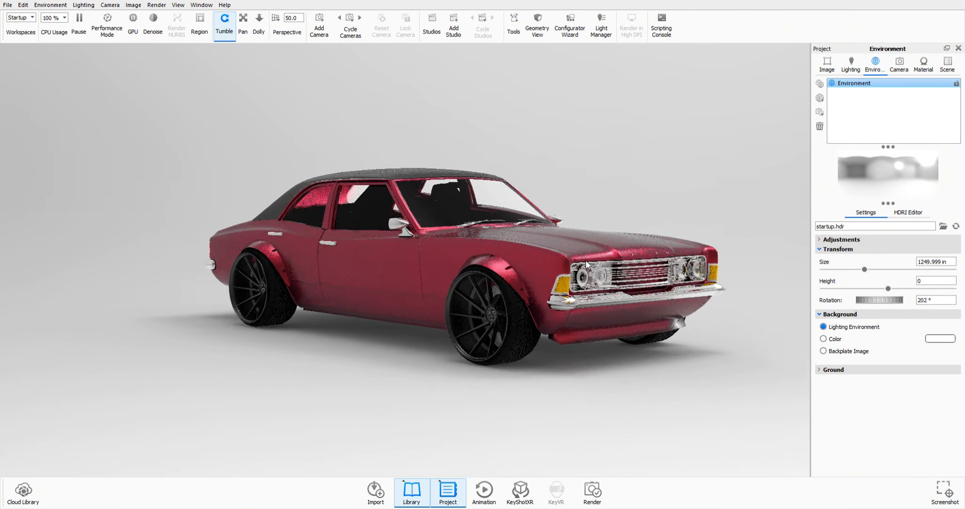
Frame the whole car in a closer front three-quarter view and pause the real-time rendering
left_click_drag(584, 259, 434, 238)
scroll(434, 237, "down", 1)
scroll(433, 237, "up", 2)
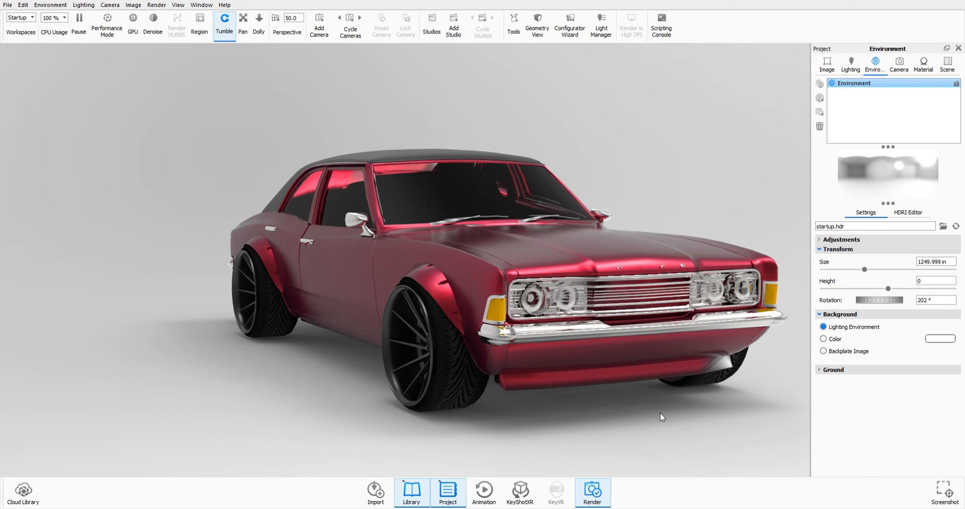
key("shift+p")
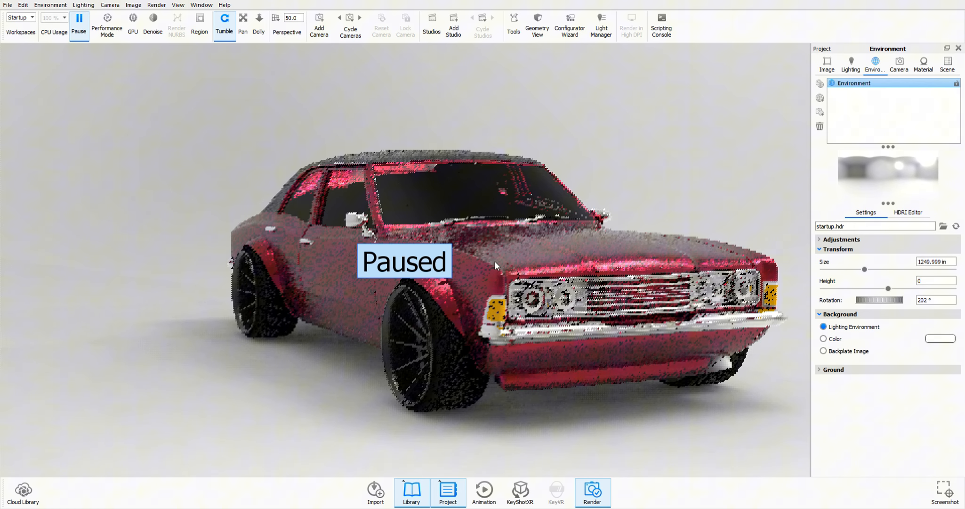